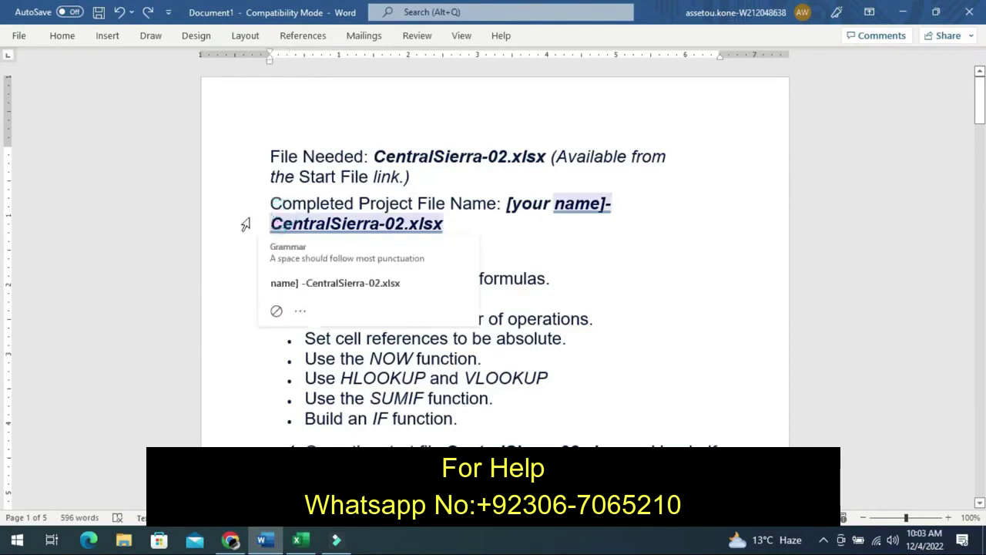
Highlight the CentralSierra-02.xlsx file name line in yellow, then bring the numbered steps into view
left_click(245, 224)
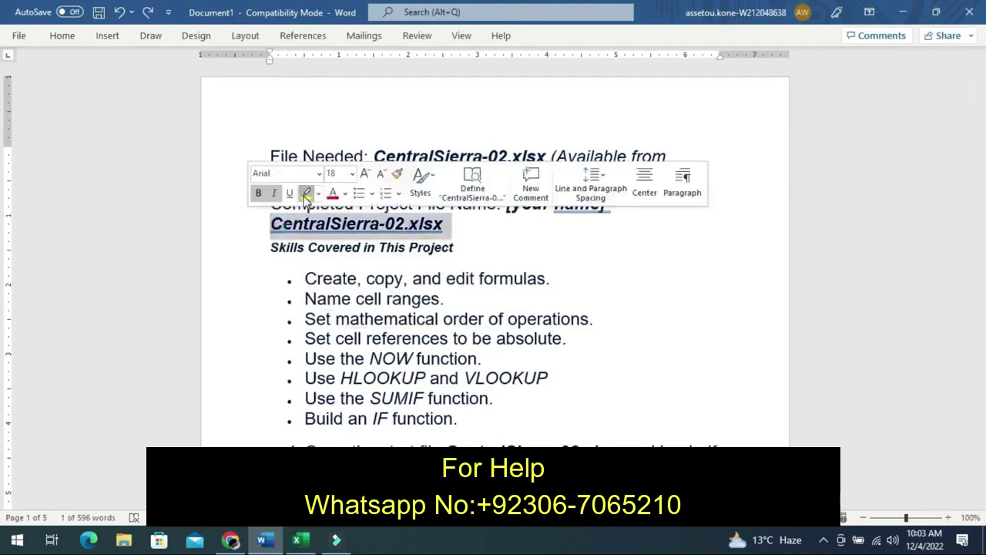
left_click(306, 194)
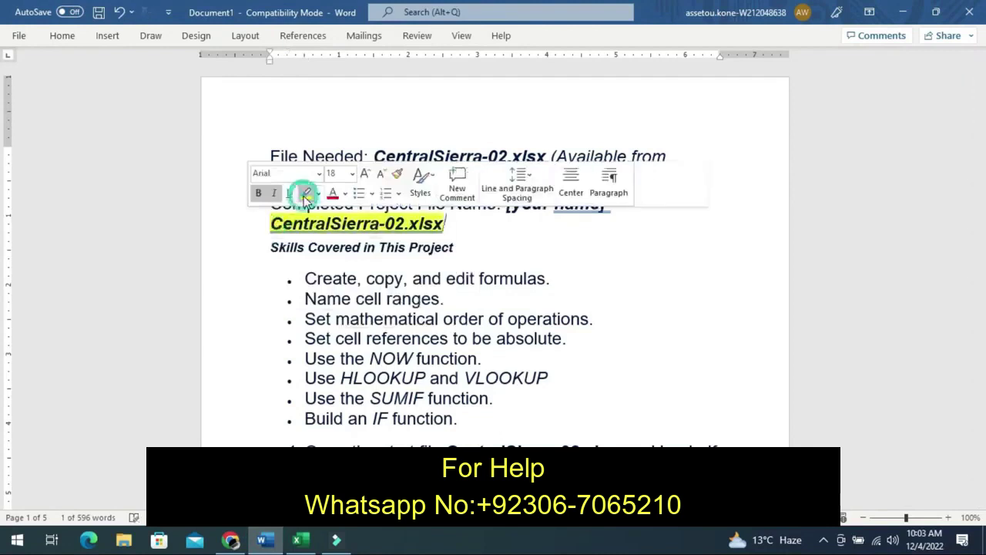
left_click(219, 259)
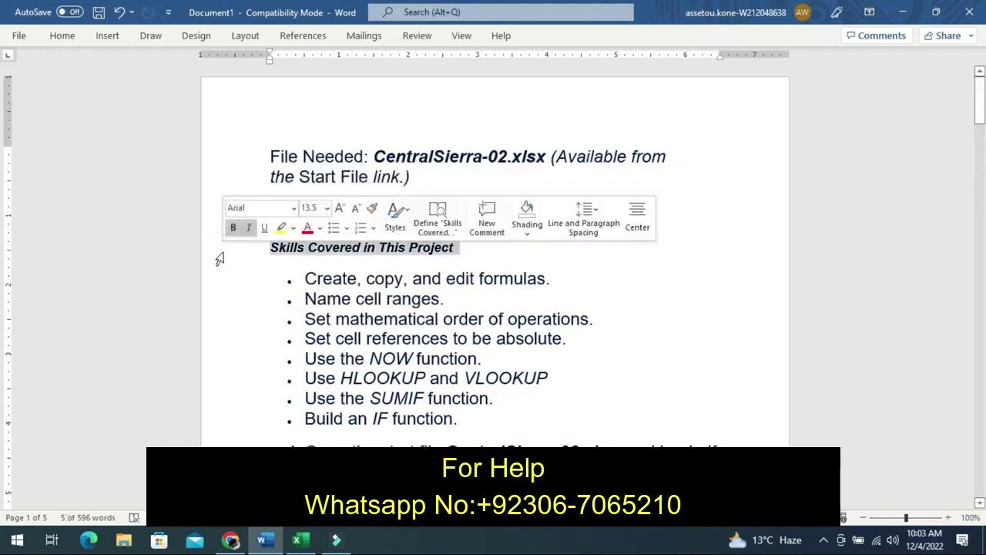
left_click(220, 259)
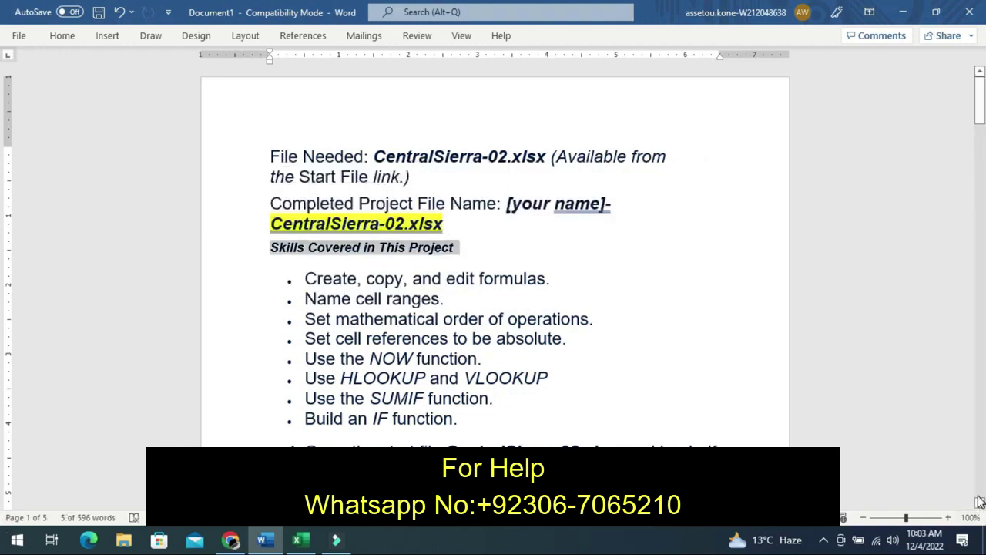
left_click(979, 501)
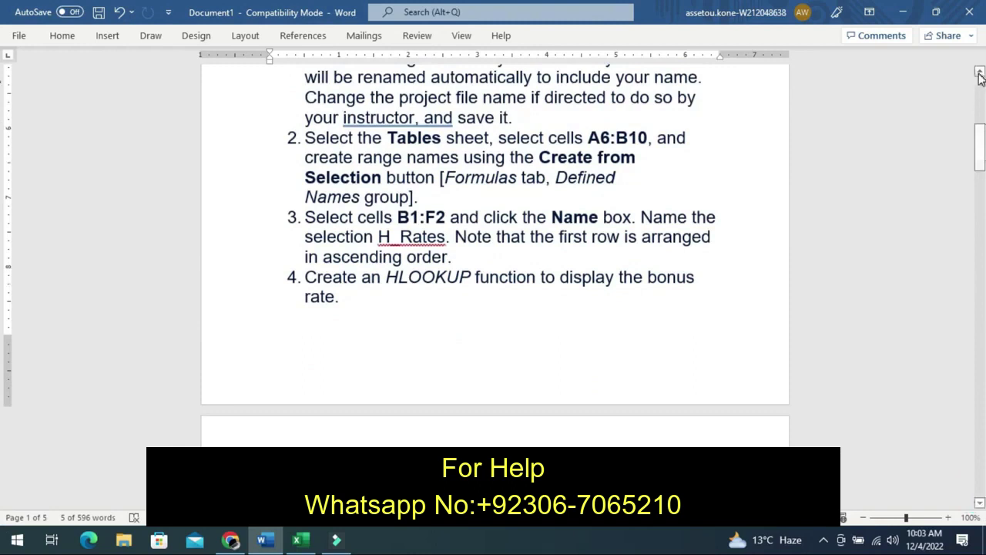
Scroll the instructions back up to the Skills Covered list and step 1
left_click(980, 73)
left_click(980, 73)
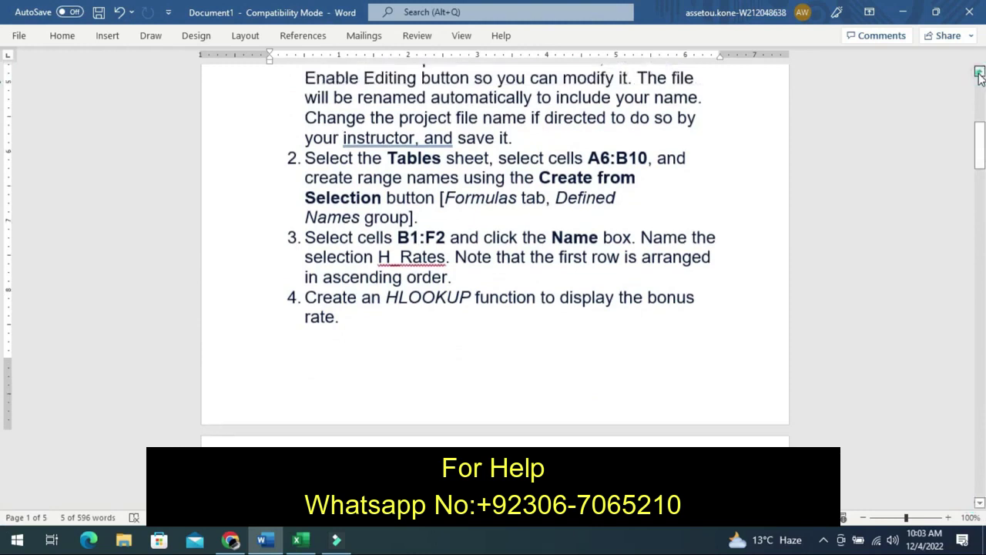
left_click(980, 73)
left_click(979, 73)
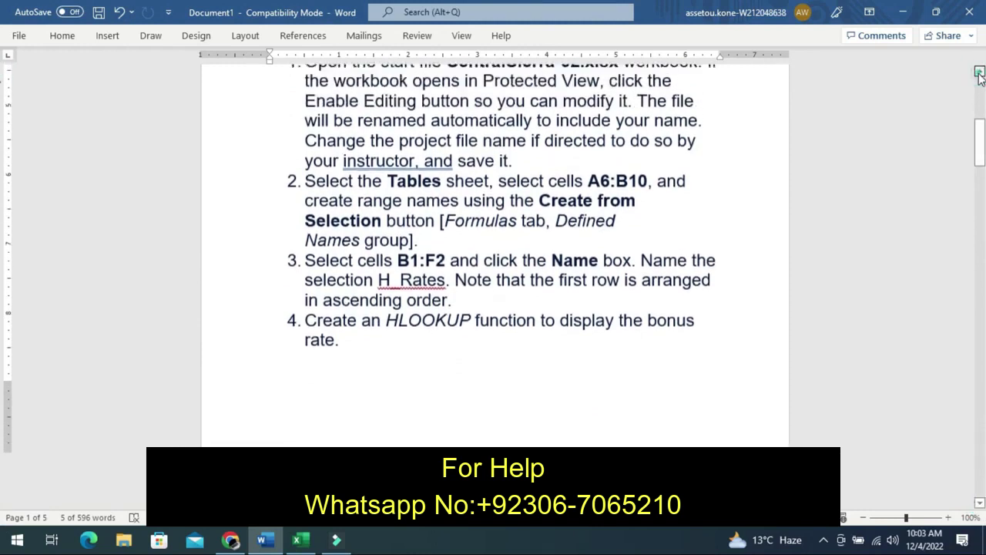
left_click(980, 73)
left_click(979, 74)
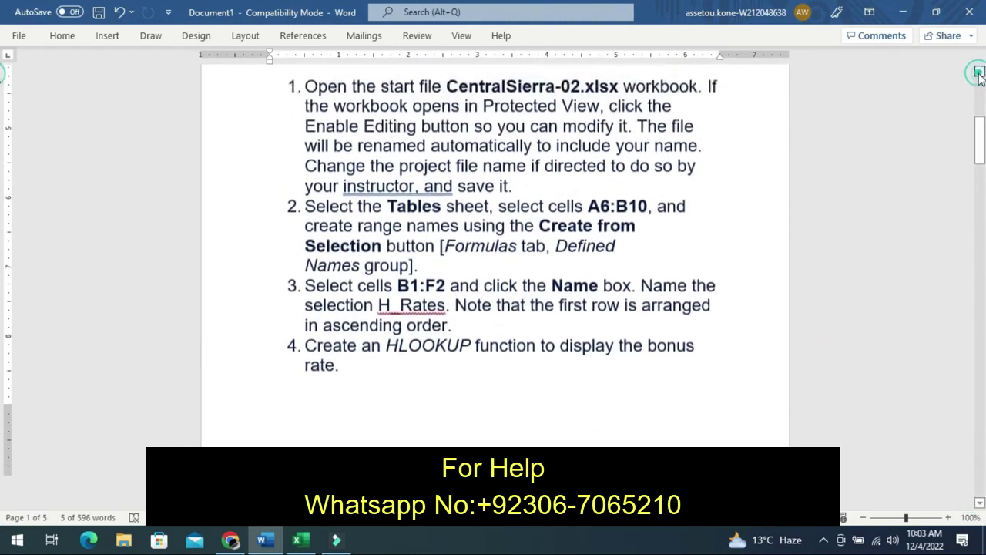
left_click(979, 73)
left_click(980, 73)
left_click(980, 73)
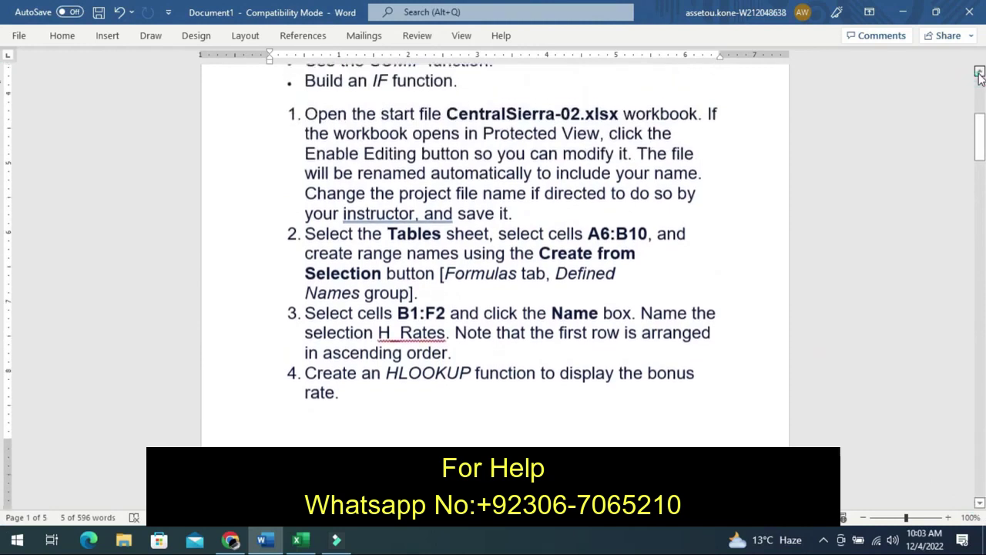
left_click(979, 74)
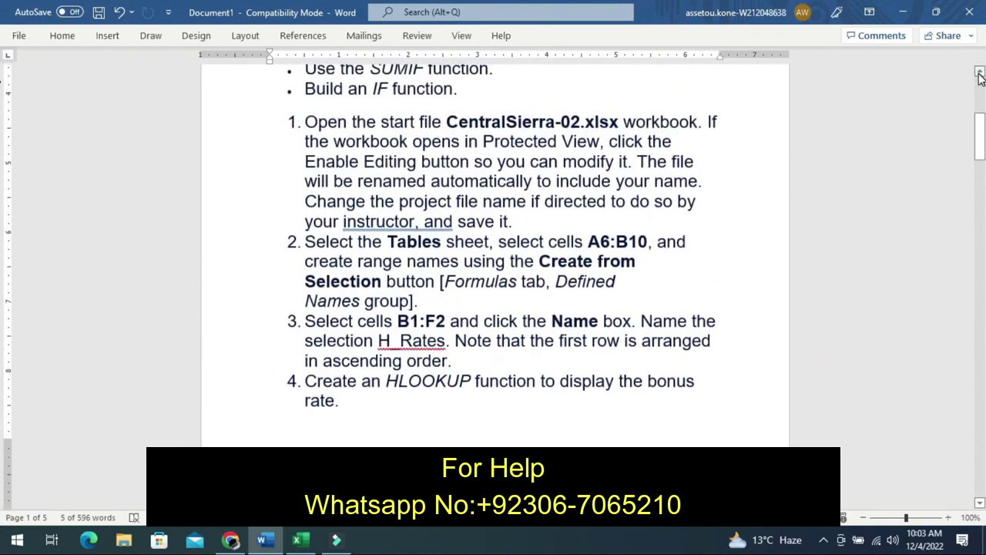
scroll(980, 74, "up", 3)
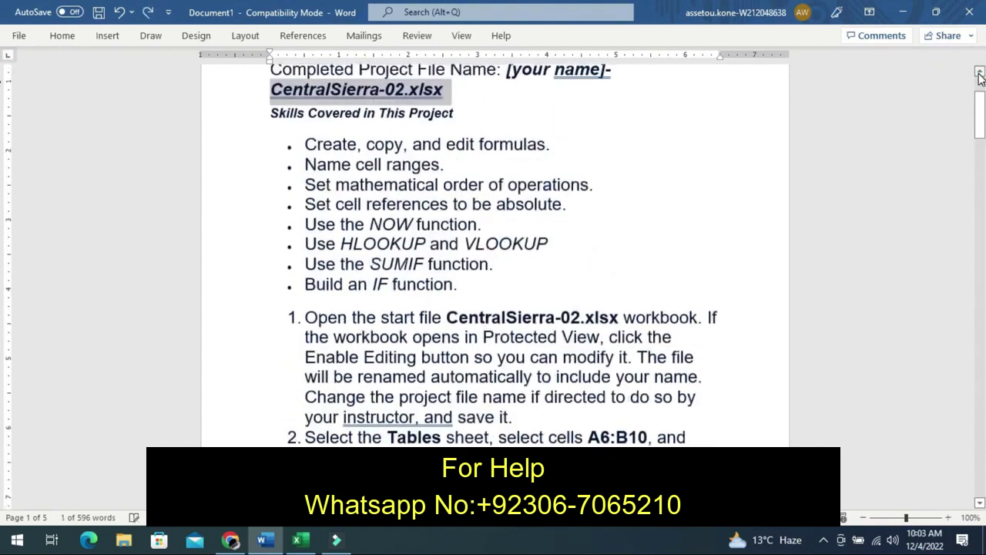
Select the full step 1 paragraph about opening CentralSierra-02.xlsx and give it yellow highlight
left_click(773, 179)
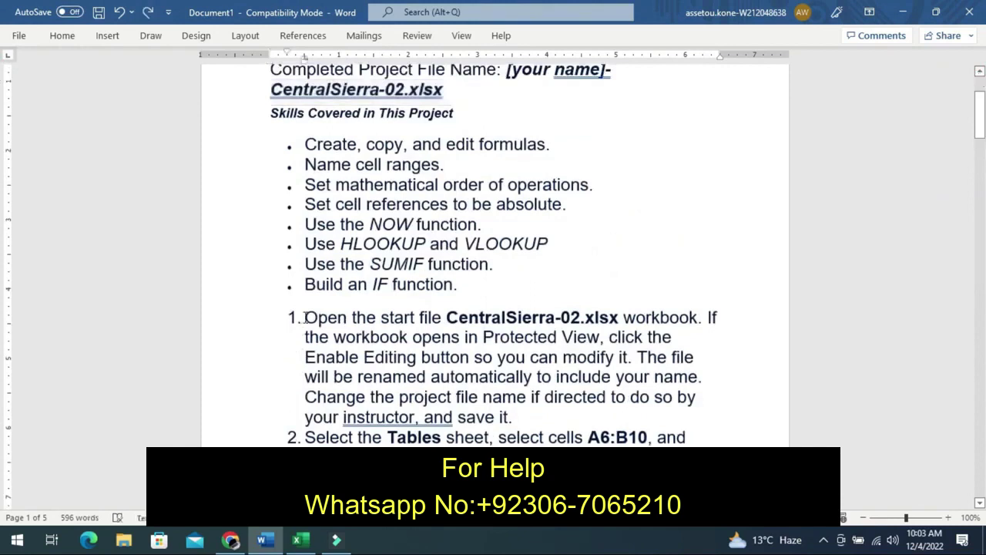
left_click_drag(305, 316, 401, 396)
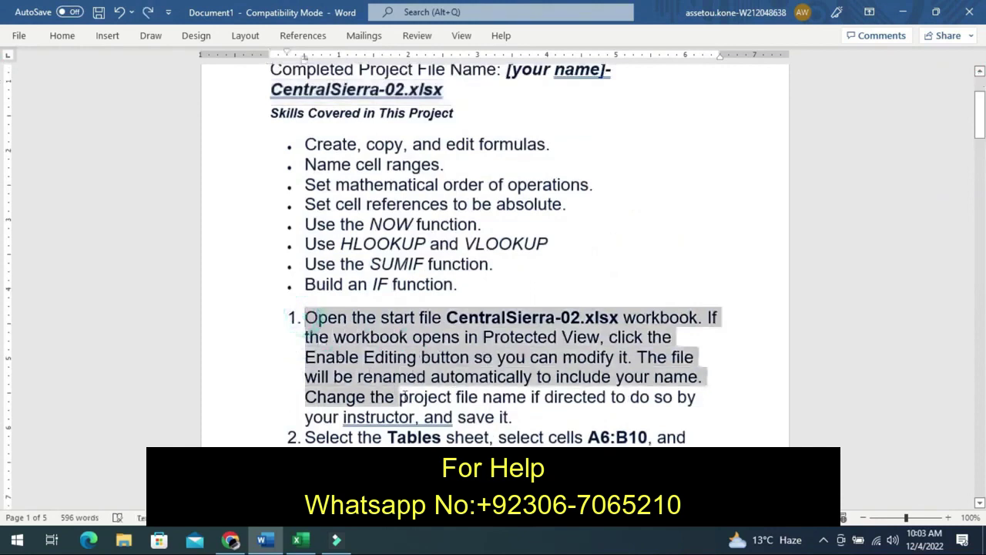
left_click_drag(402, 397, 495, 417)
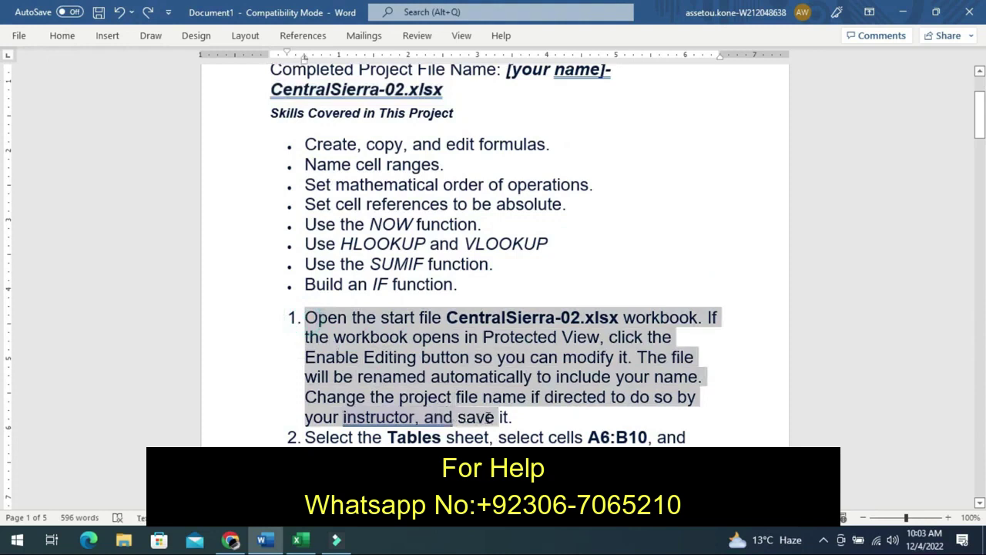
left_click_drag(496, 416, 505, 417)
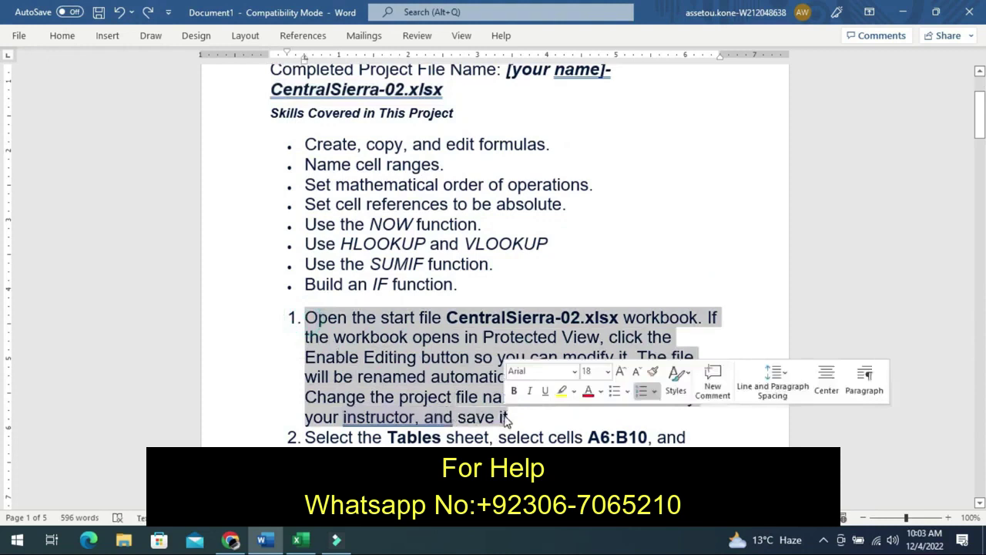
left_click(561, 391)
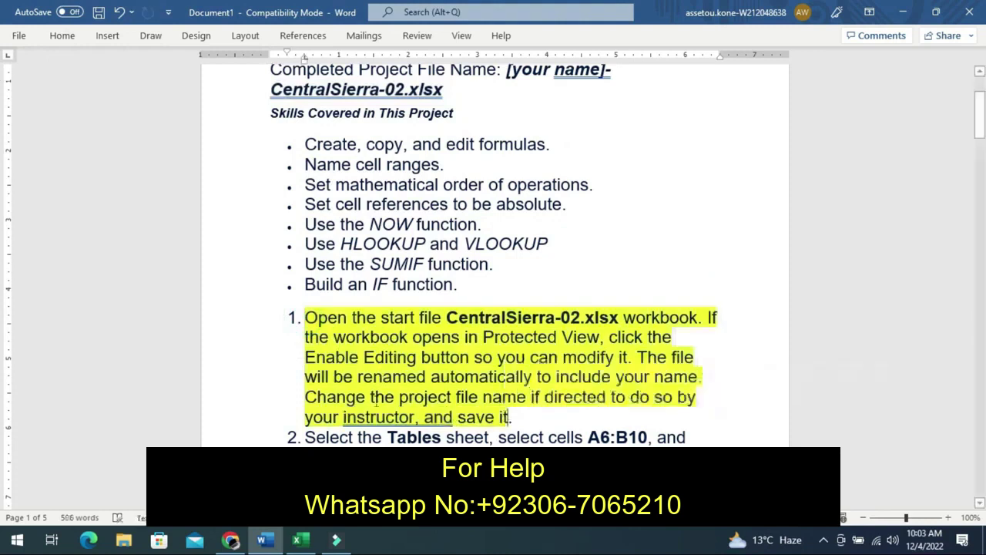
left_click(283, 387)
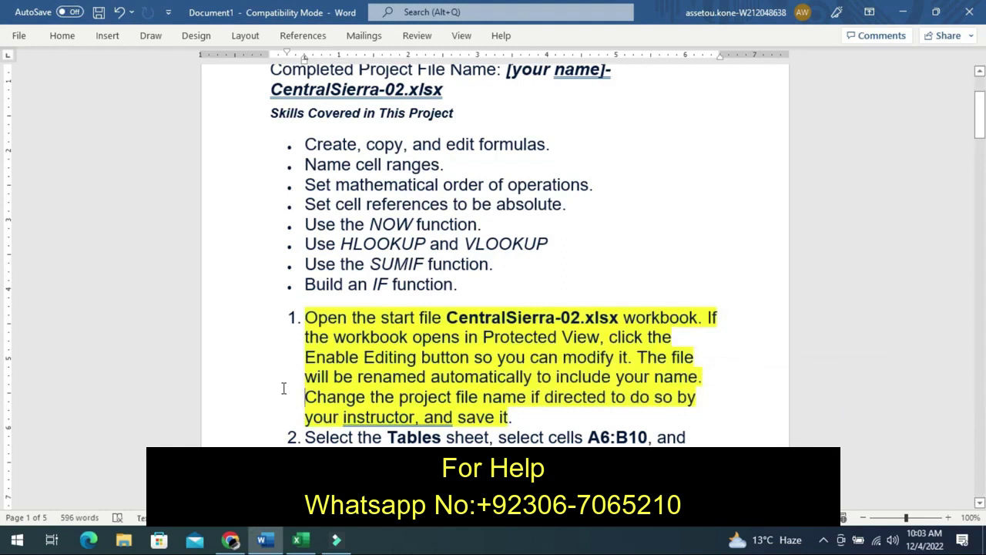
double_click(282, 390)
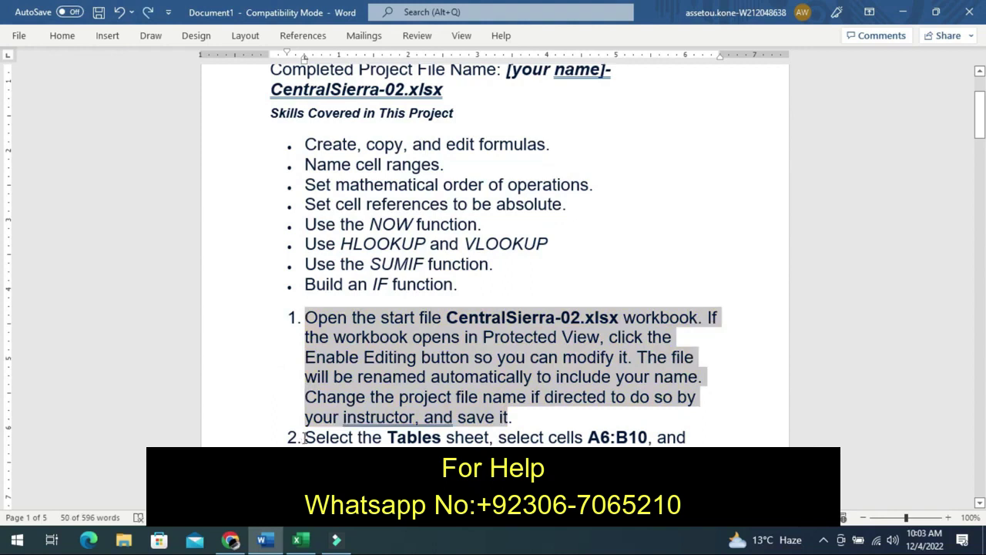
Apply yellow highlight with Ctrl+Alt+H to step 2 about the Tables sheet and A6:B10
triple_click(305, 436)
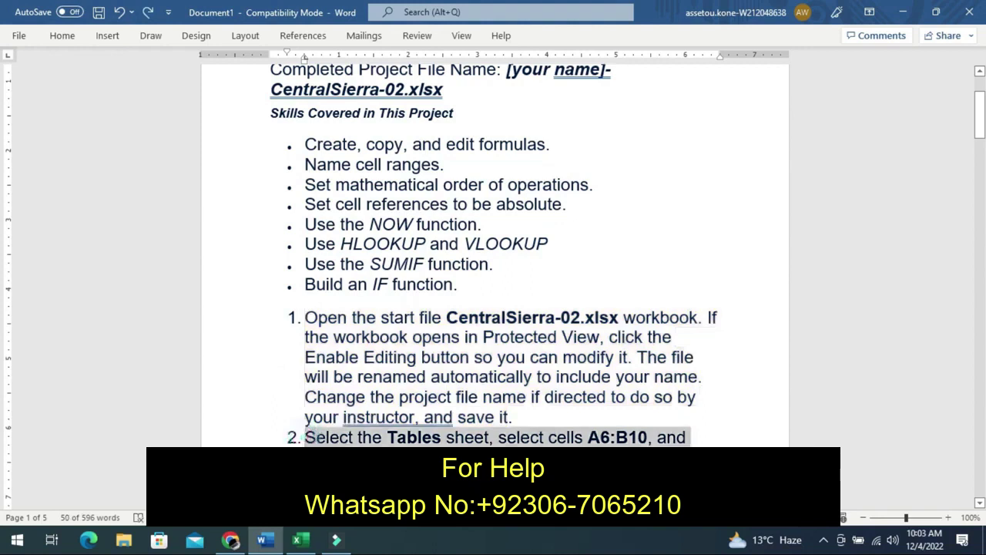
left_click_drag(304, 437, 493, 478)
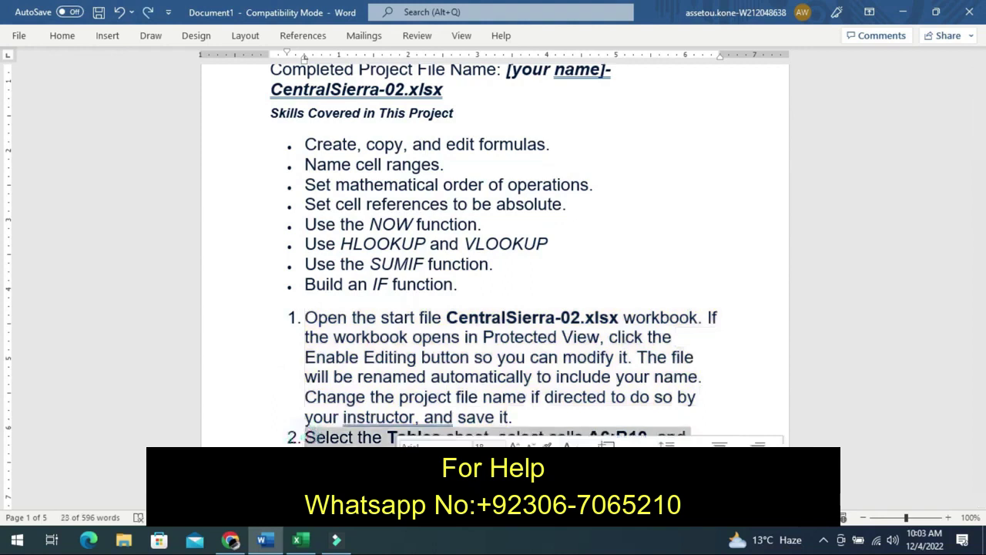
key("ctrl+alt+h")
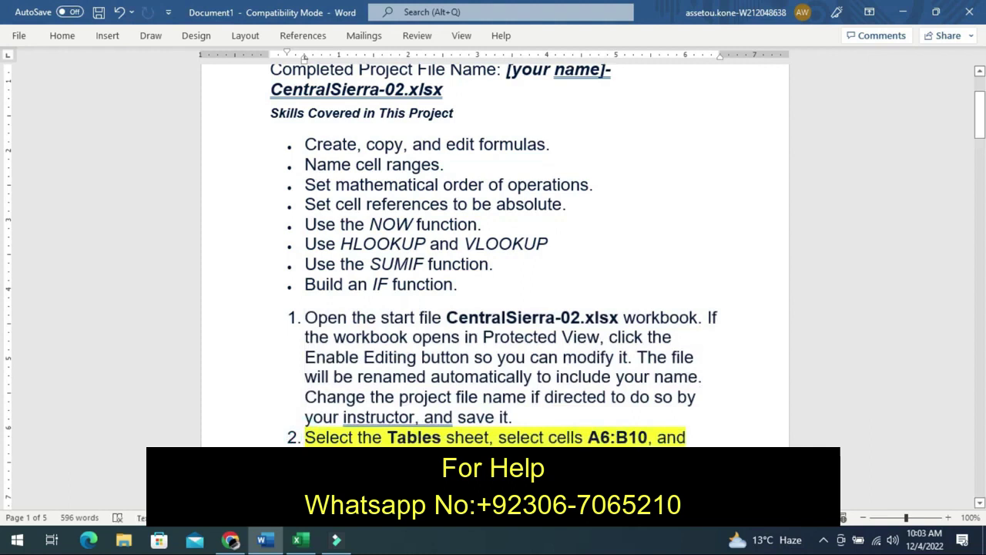
left_click_drag(305, 437, 648, 437)
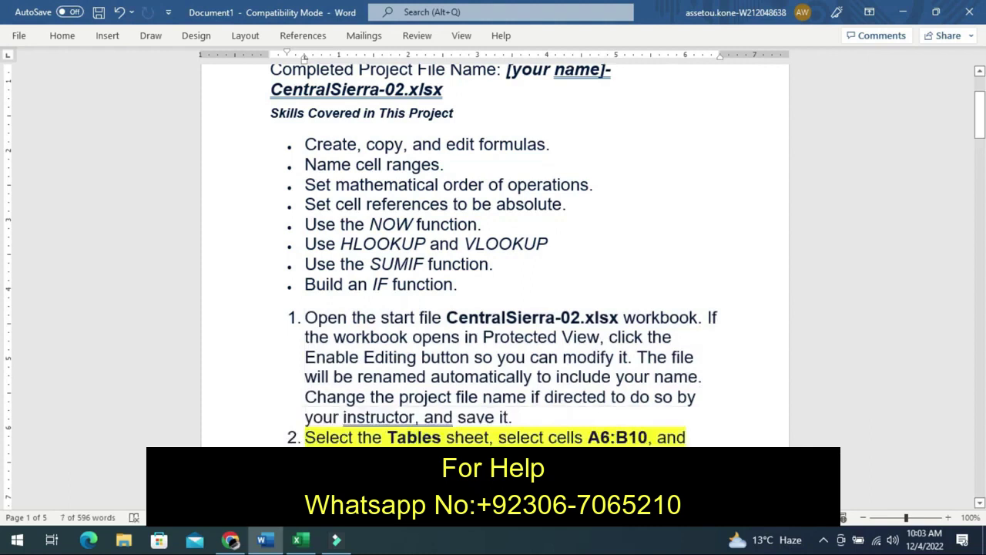
Switch to the CentralSierra-02 workbook and select the Source and Goal cells A6:B10
left_click(302, 542)
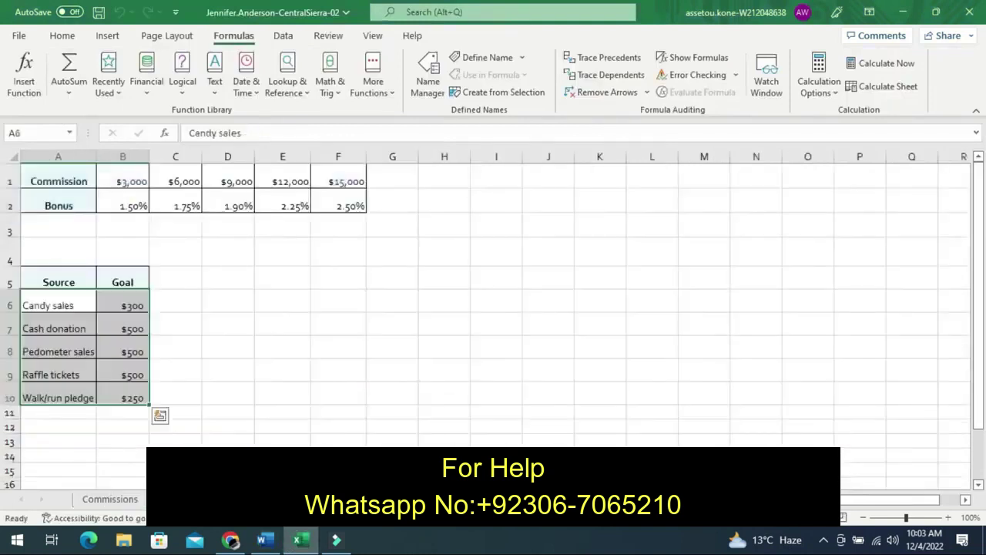
left_click(220, 356)
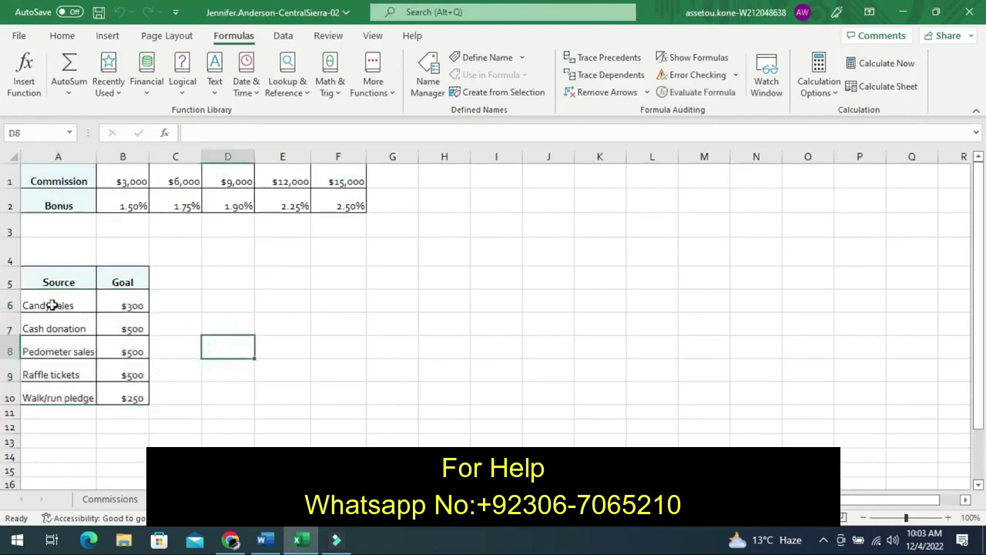
left_click_drag(51, 305, 121, 367)
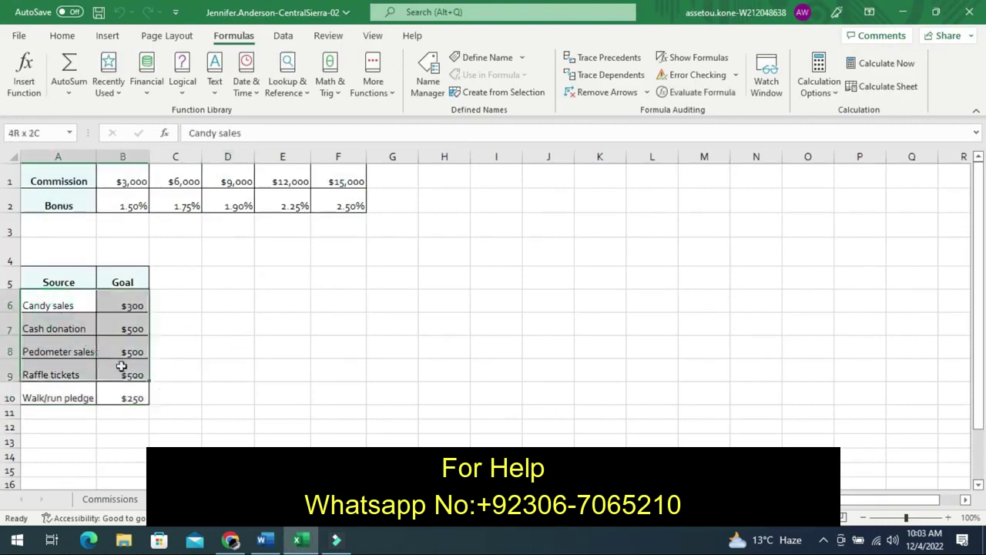
left_click_drag(121, 367, 133, 397)
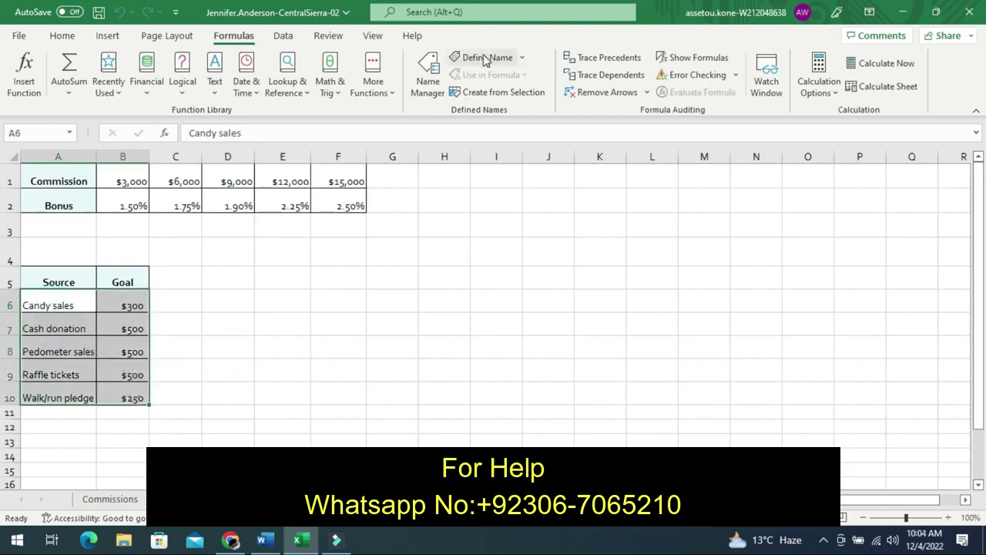
Define the name Candy_sales for Tables!$A$6:$B$10, then go back to Word
left_click(485, 59)
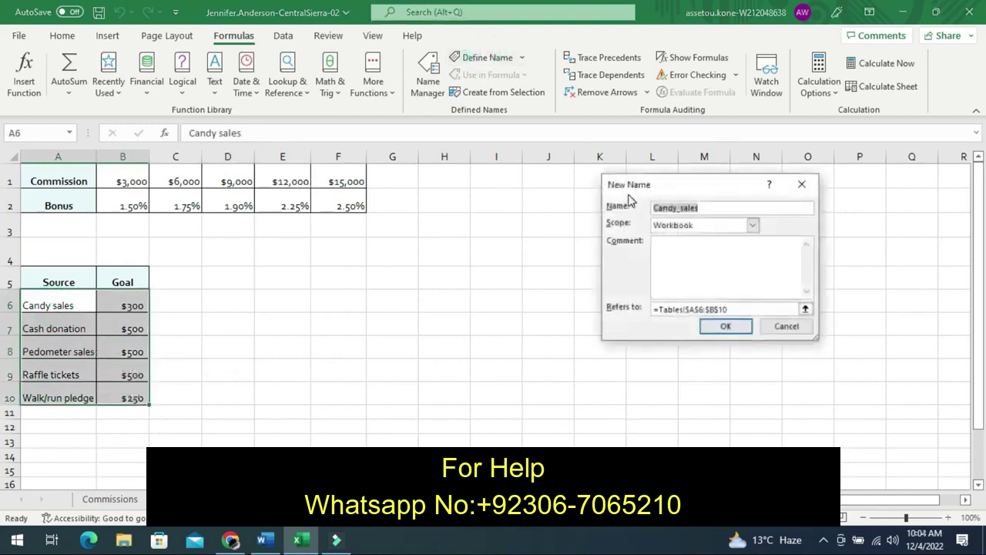
key("End")
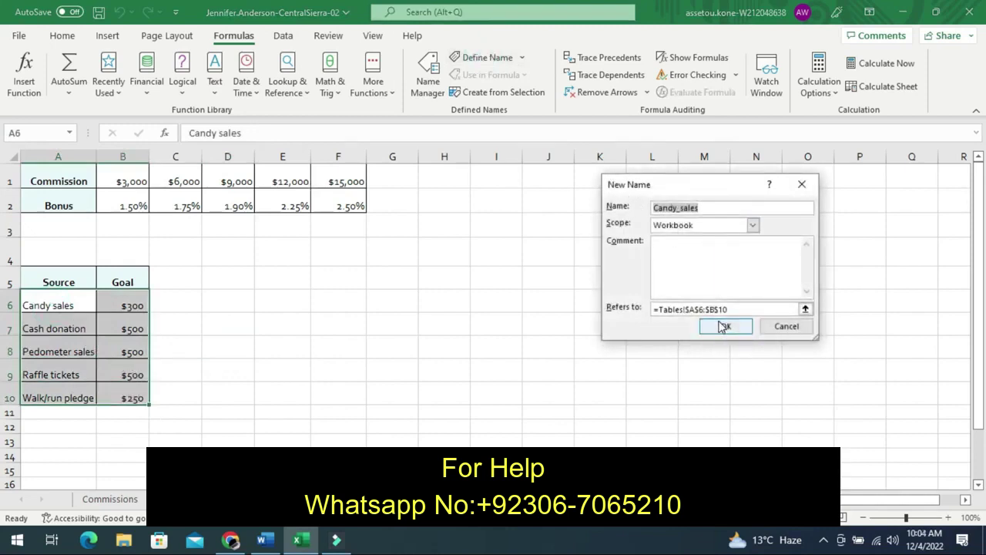
left_click(722, 326)
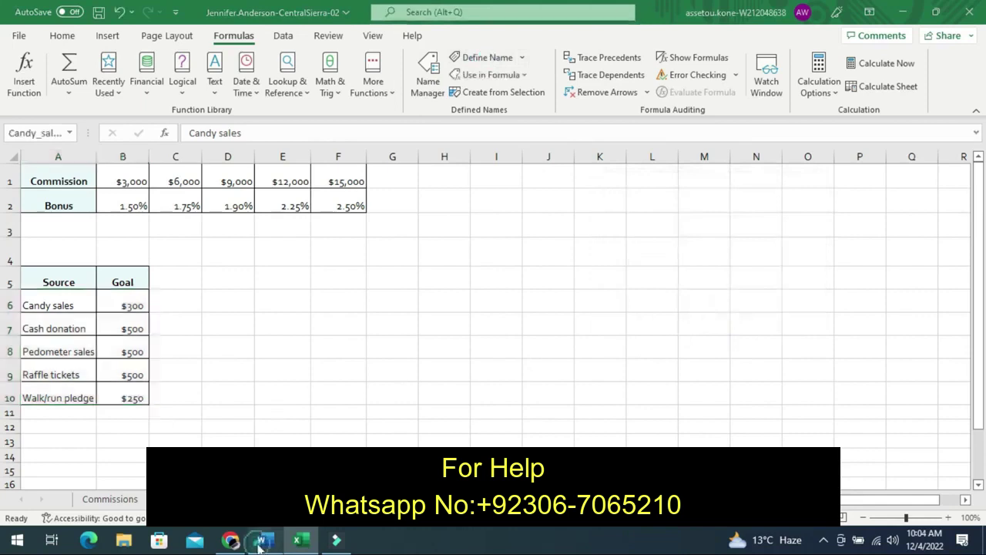
left_click(260, 542)
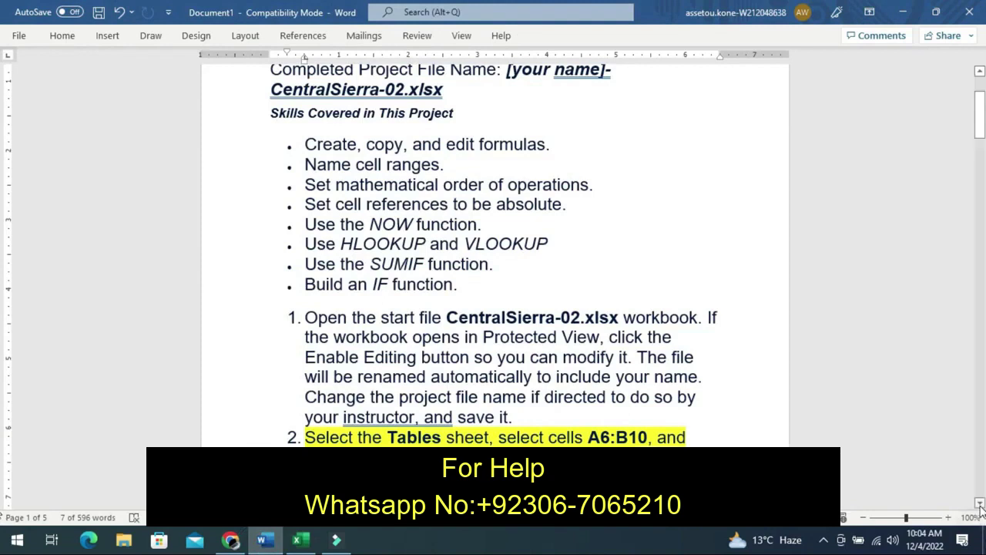
Scroll down the instructions until step 4, the HLOOKUP bonus-rate step, is visible
left_click(979, 502)
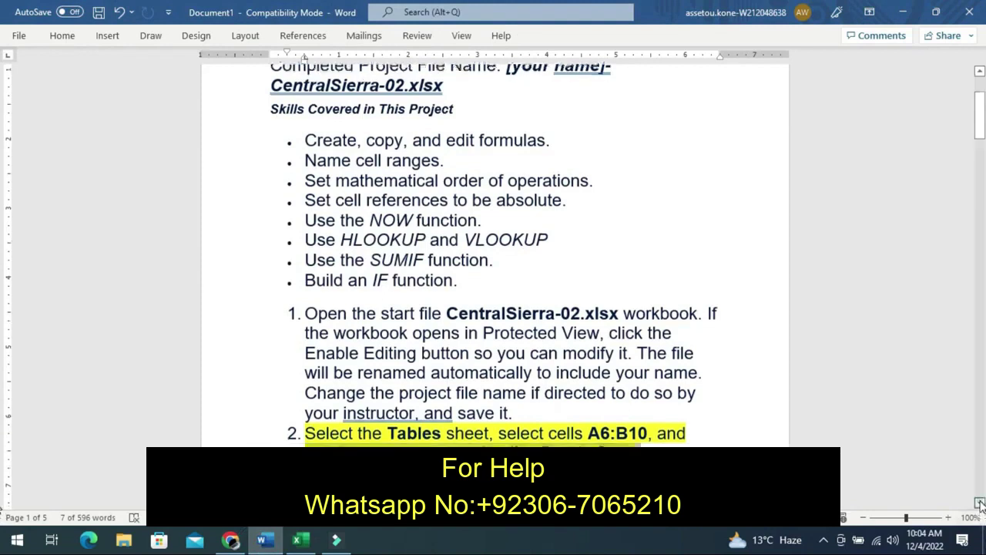
left_click(979, 502)
left_click(979, 502)
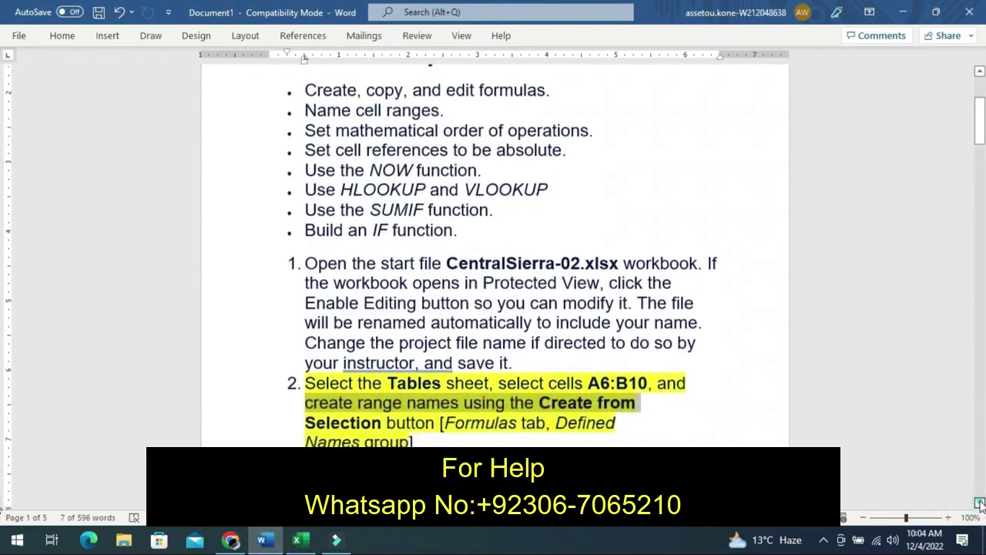
left_click(979, 502)
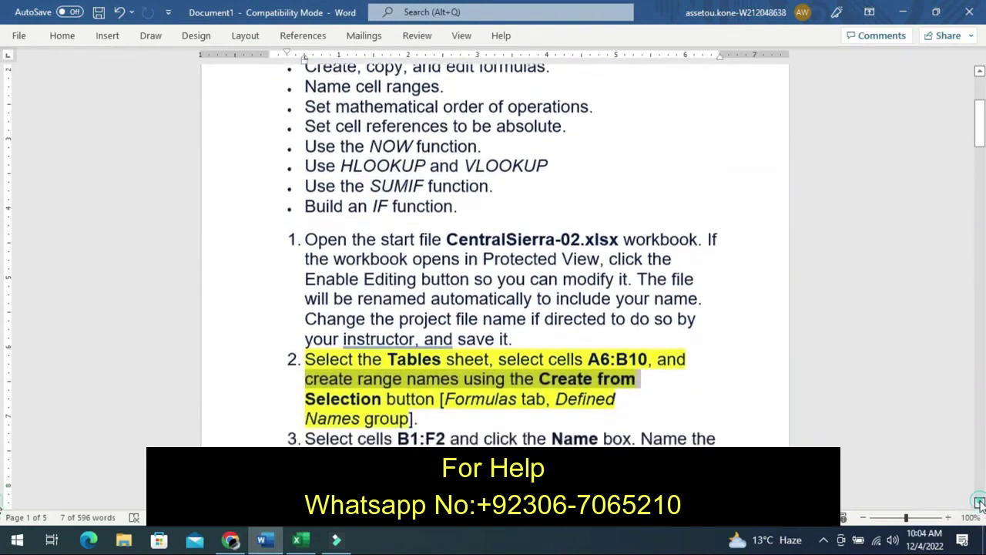
left_click(979, 502)
left_click(979, 502)
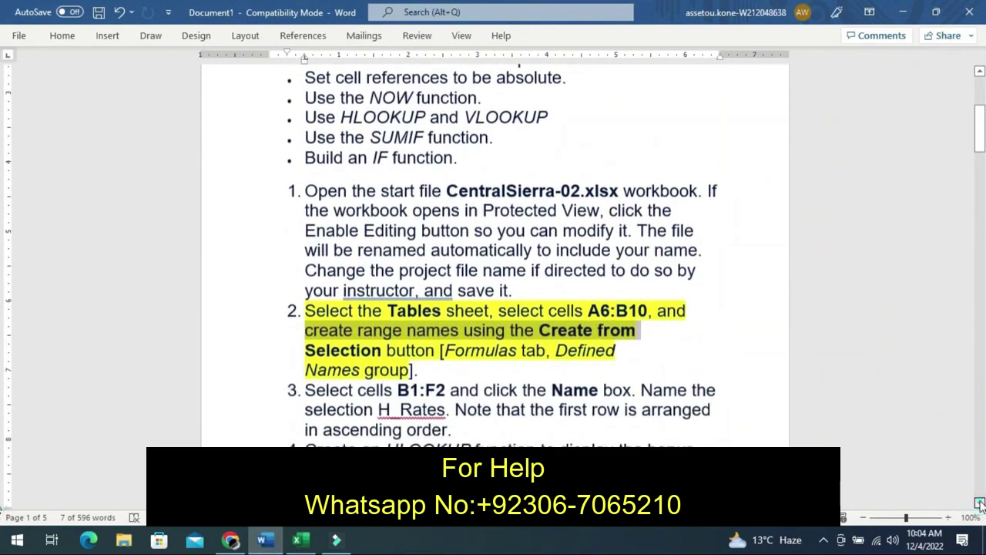
left_click(979, 502)
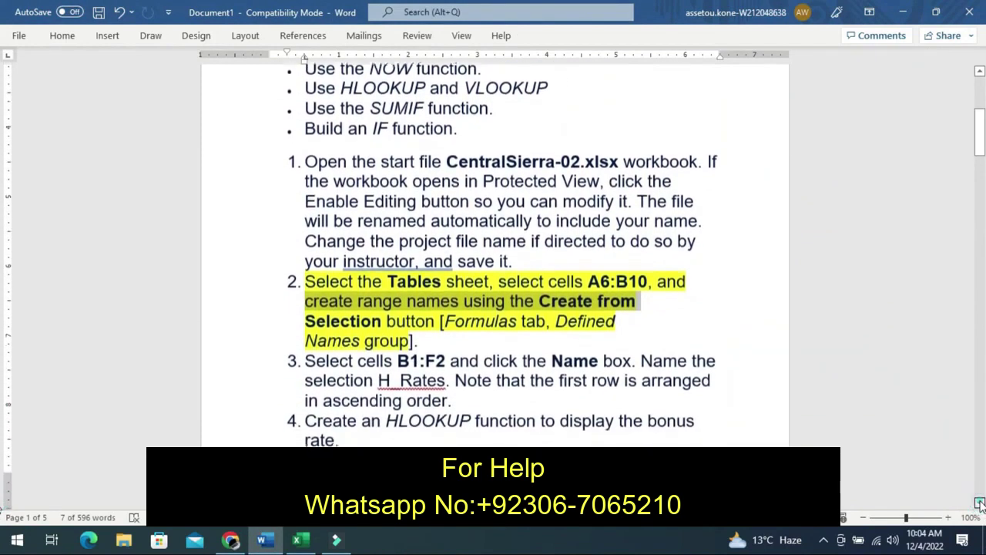
left_click(979, 502)
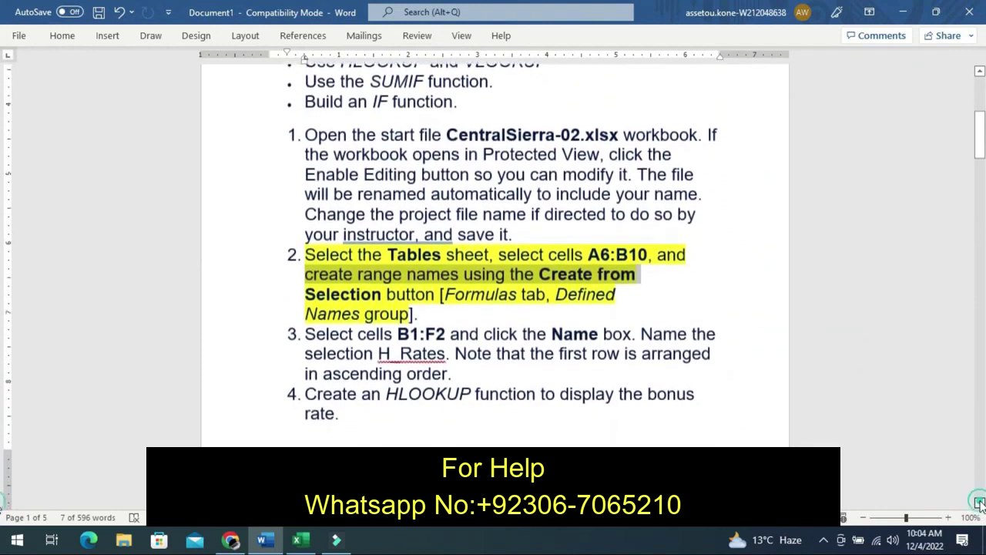
left_click(979, 502)
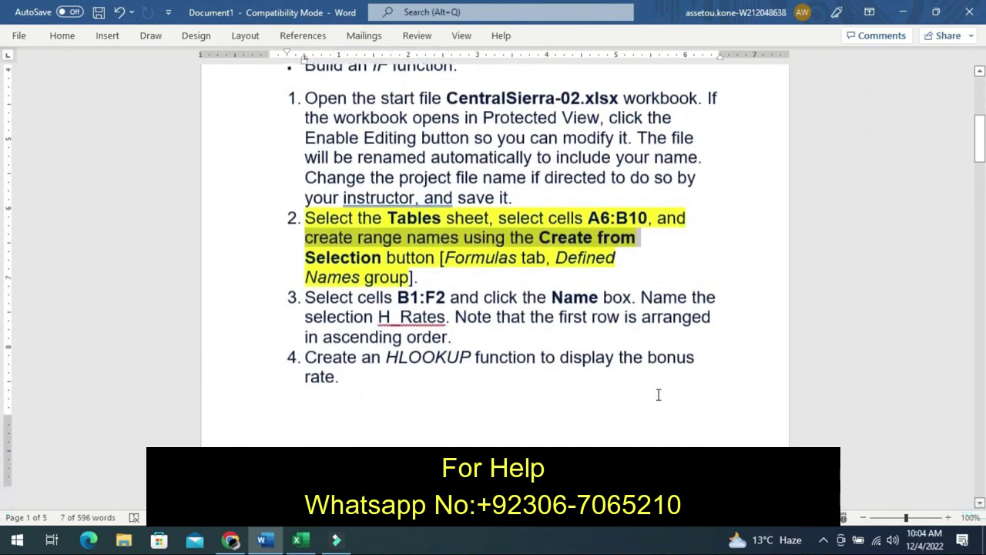
Undo step 2's highlight, then highlight step 3 about naming B1:F2 H_Rates and undo that too
key("F8")
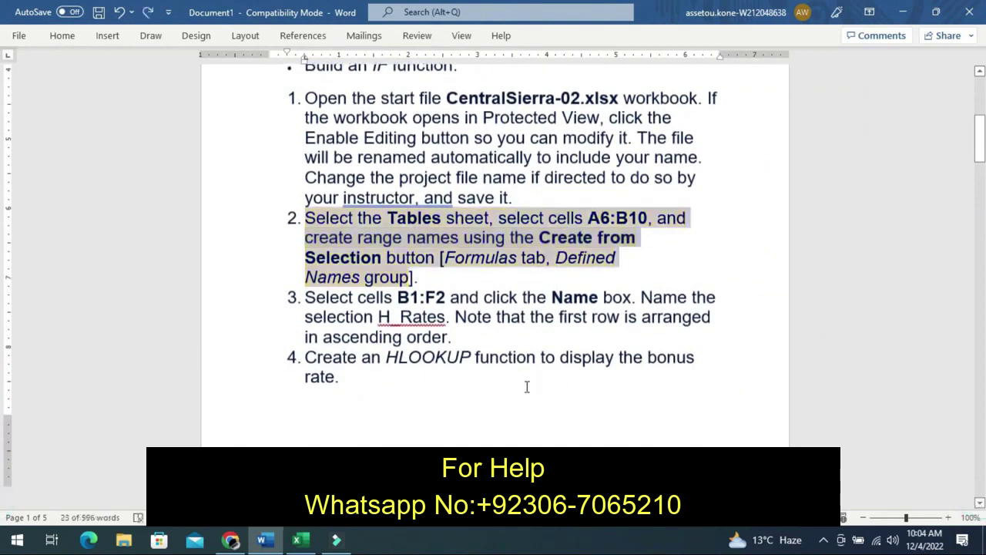
left_click(464, 387)
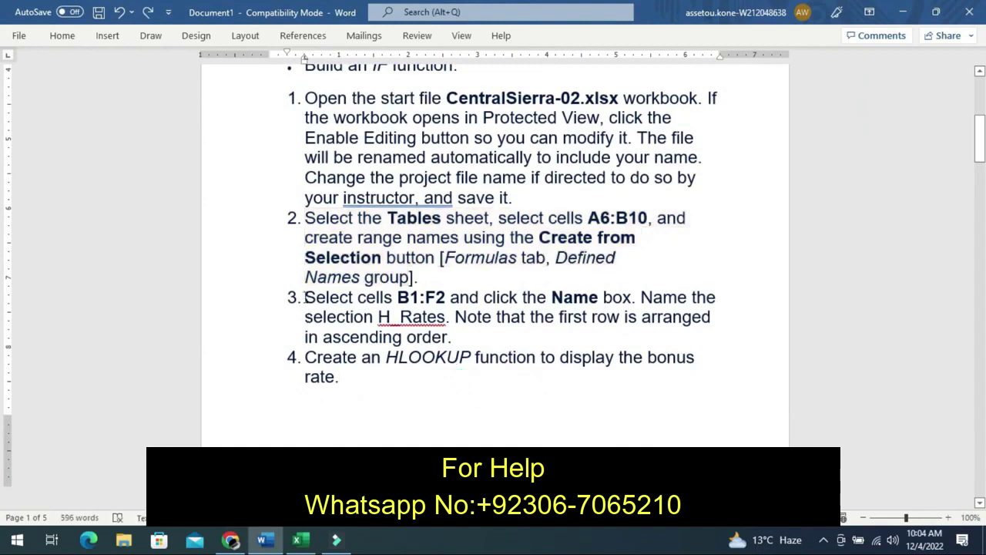
left_click_drag(305, 297, 426, 337)
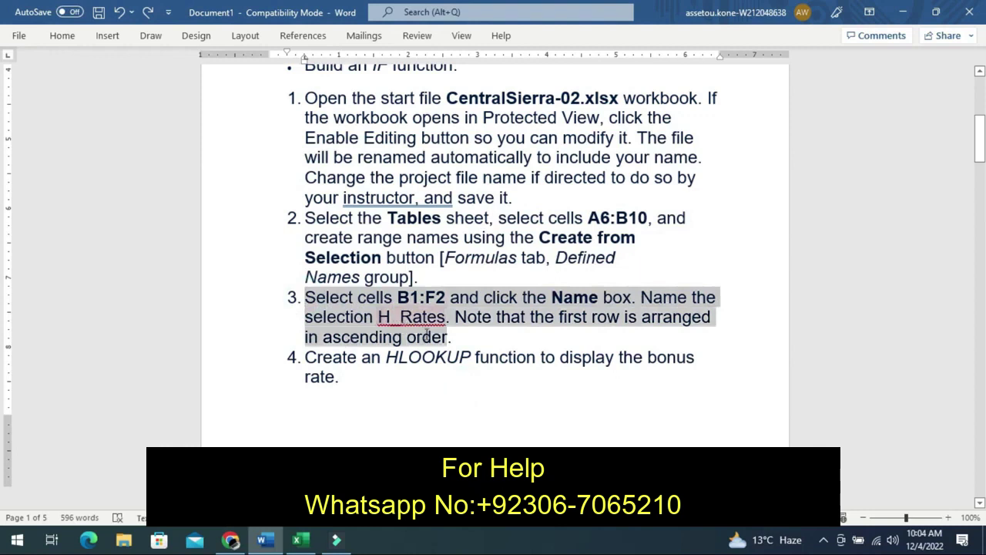
left_click_drag(426, 336, 427, 340)
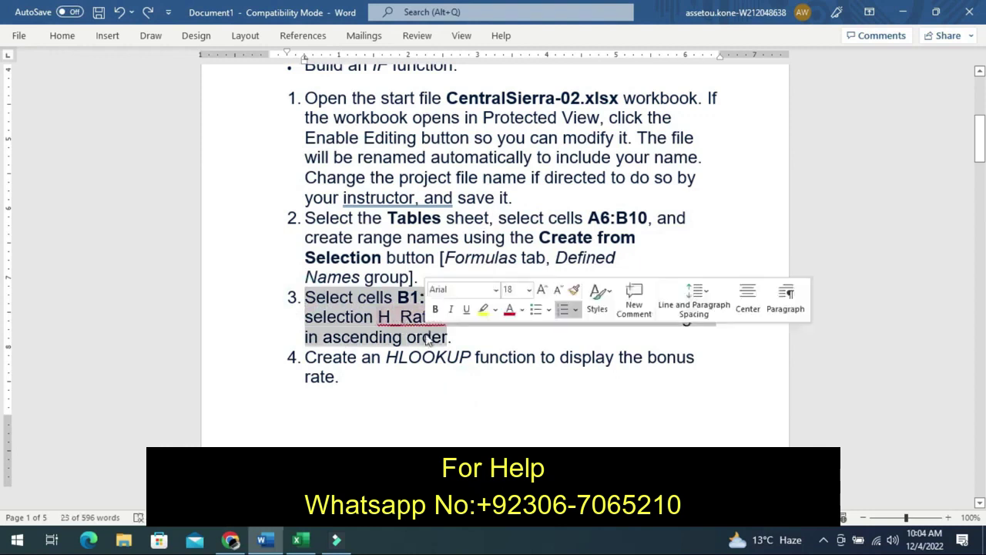
left_click(483, 309)
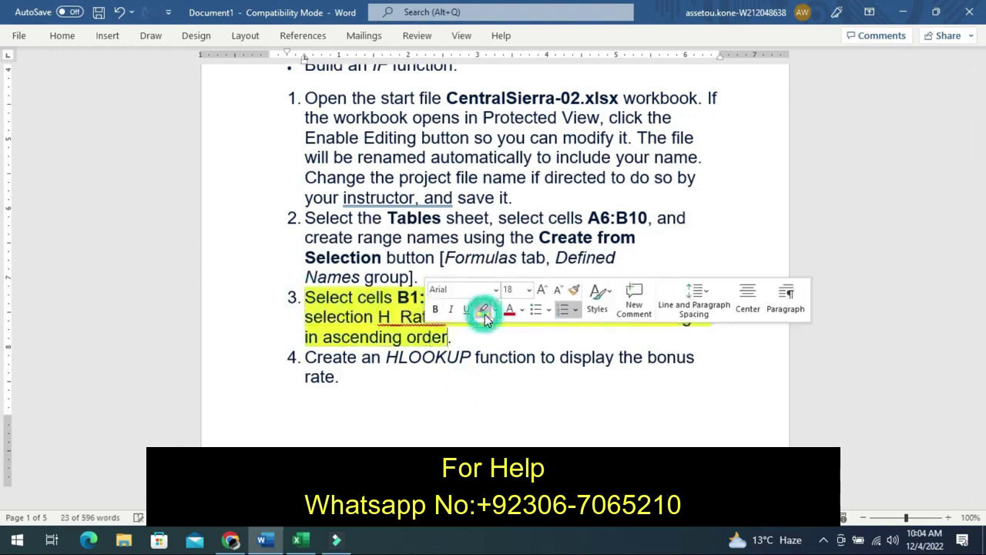
left_click(375, 311)
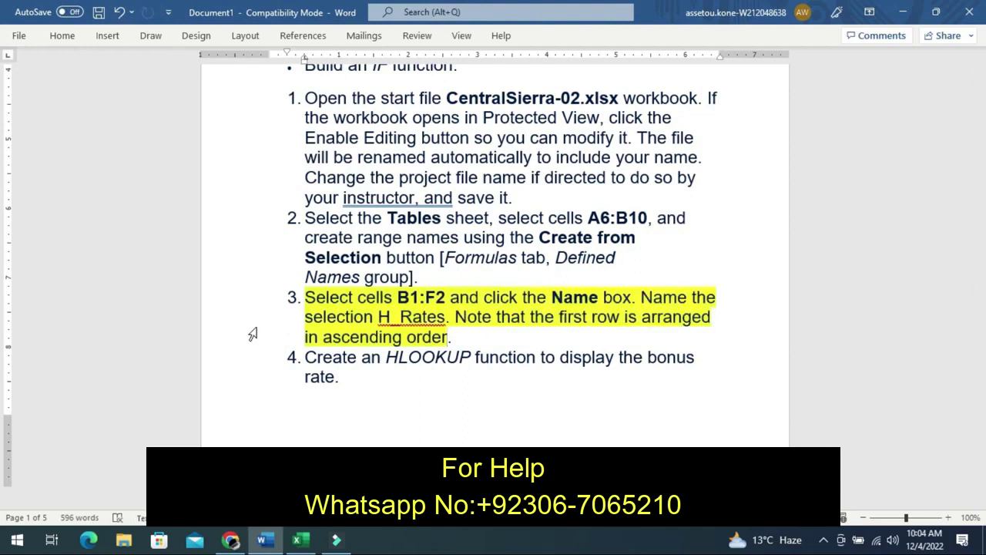
key("ctrl+z")
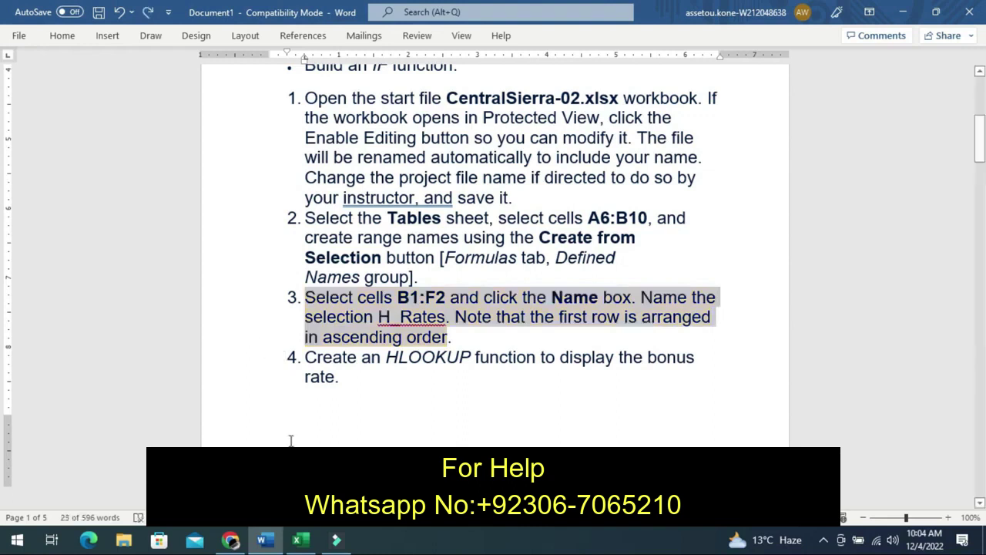
Select B1:F2 on the Tables sheet and start a new name via Name Manager, clearing 'Commission'
left_click(295, 544)
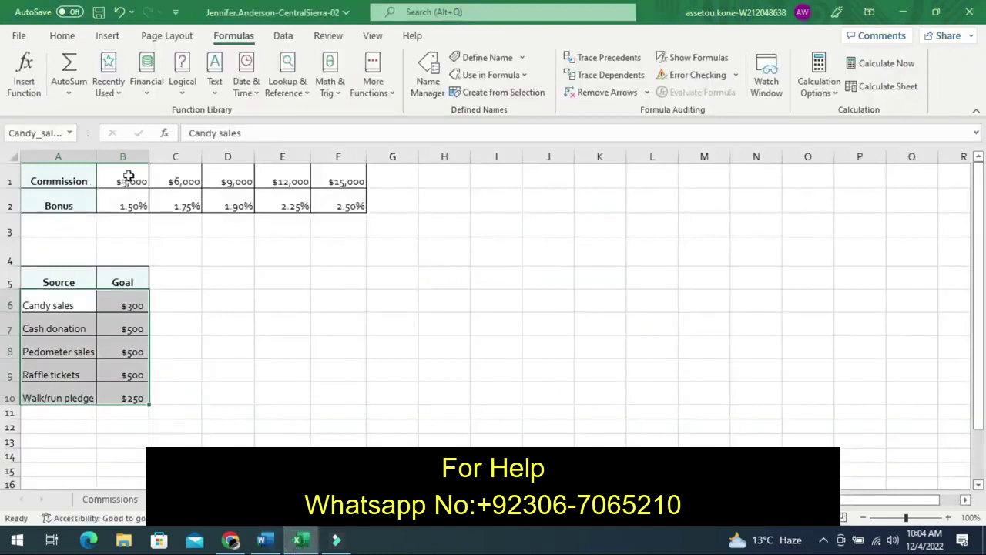
mouse_move(128, 176)
left_mouse_down()
mouse_move(154, 208)
mouse_move(206, 210)
left_mouse_up()
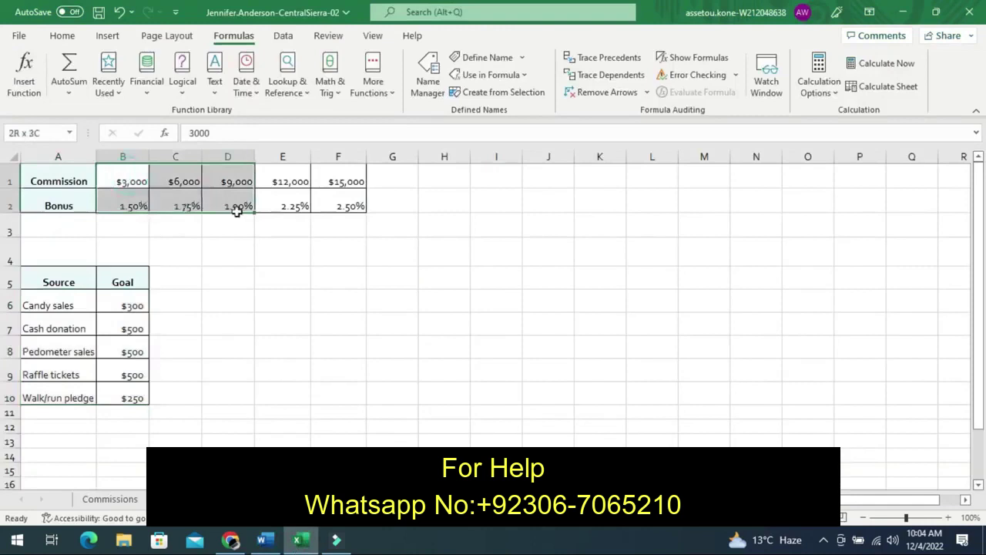
left_click_drag(237, 211, 273, 206)
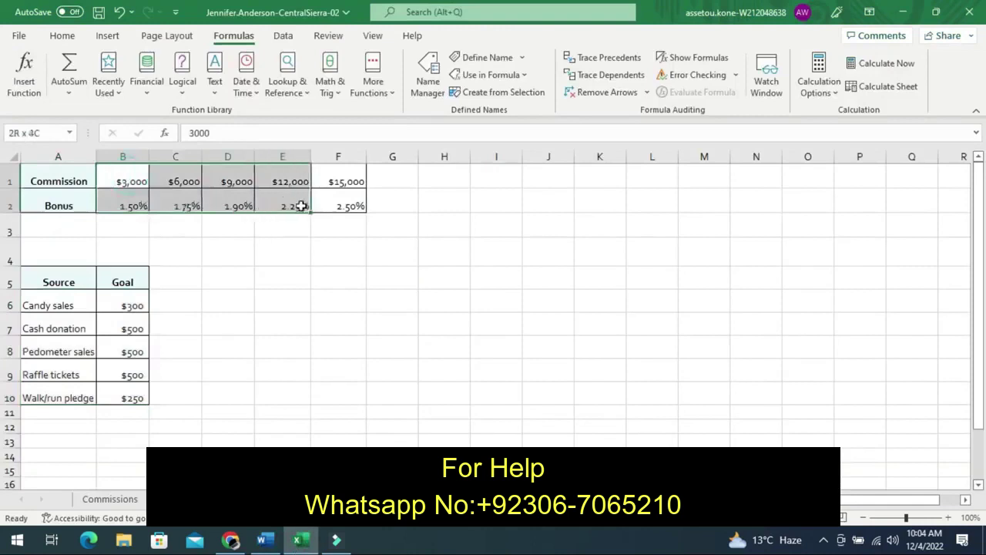
left_click_drag(282, 203, 322, 202)
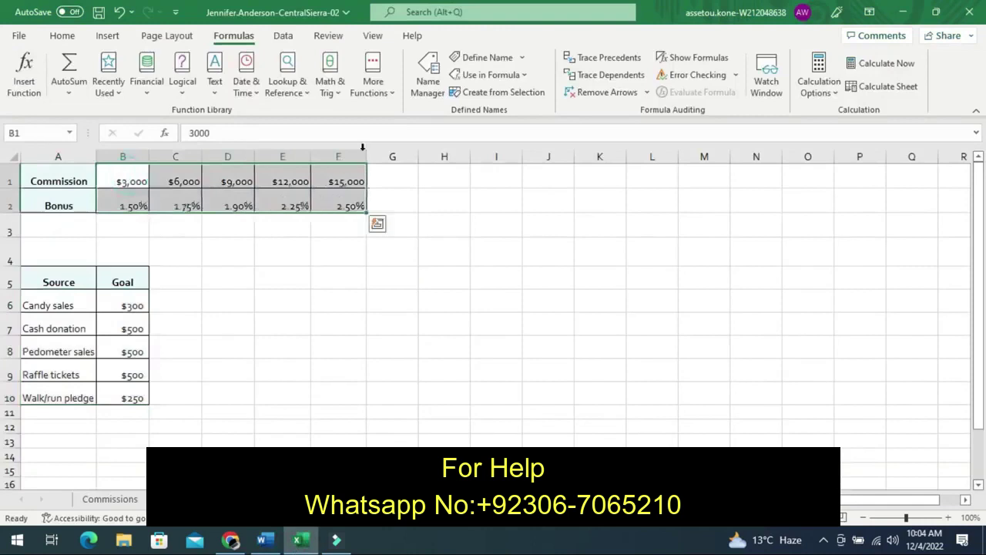
left_click(425, 87)
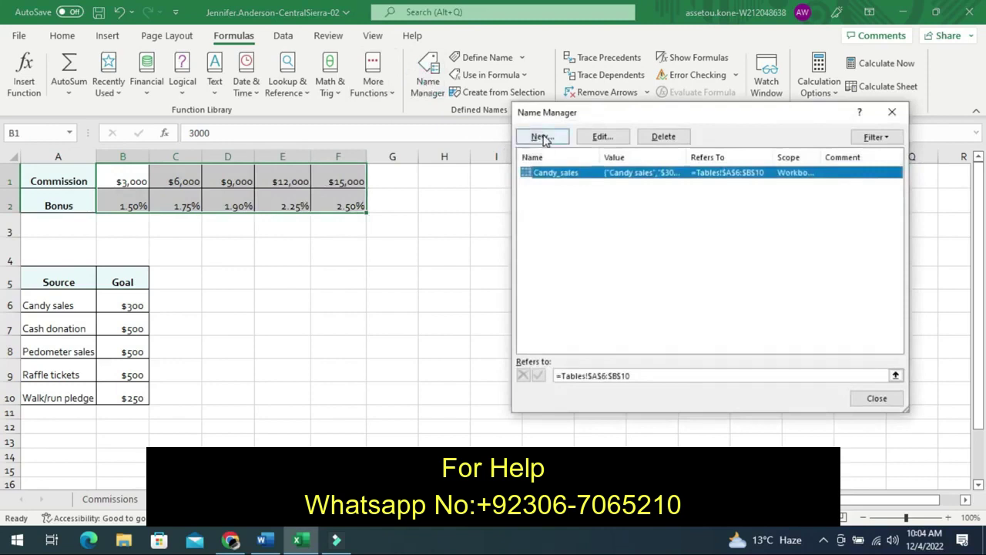
left_click(541, 137)
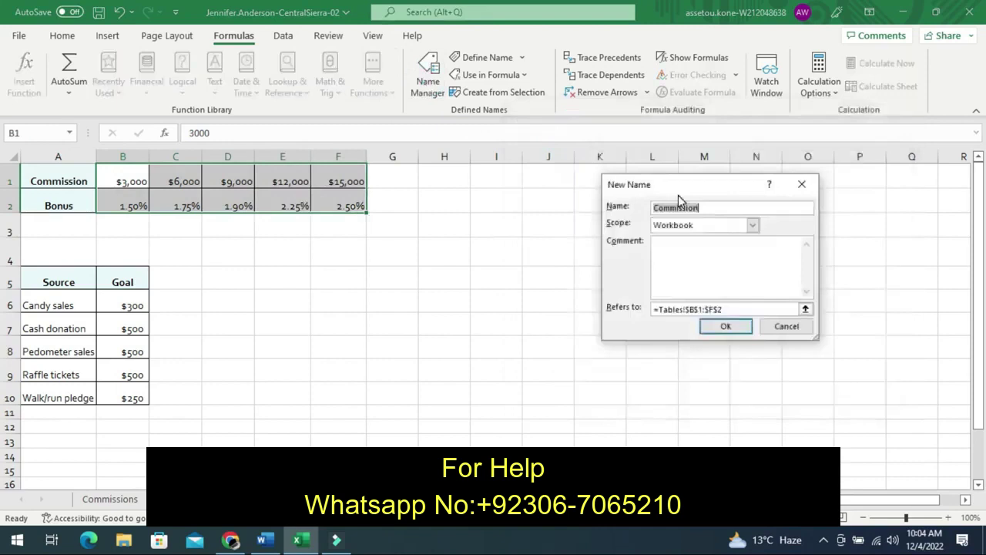
key("BackSpace")
Back in Word, select the range name H_Rates in step 3
left_click(266, 542)
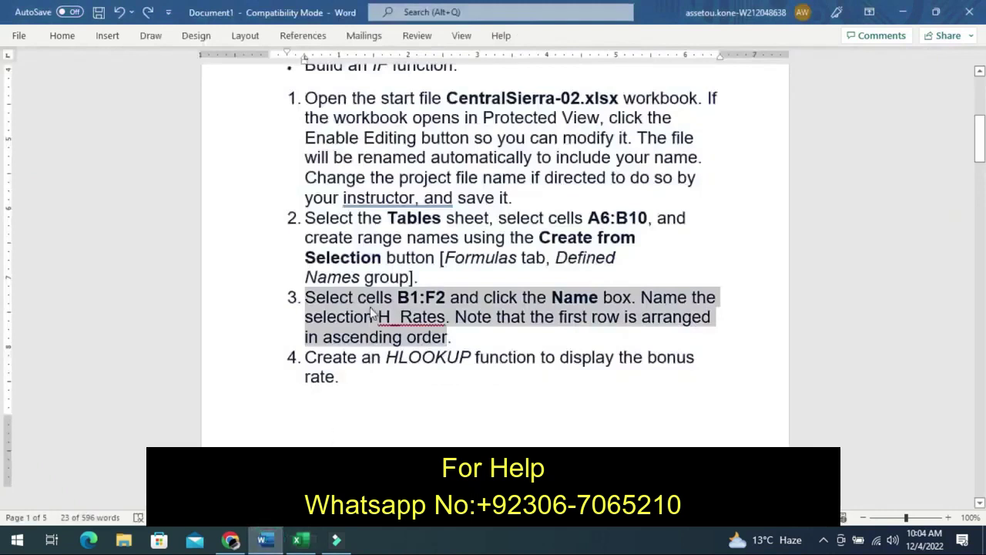
left_click(396, 368)
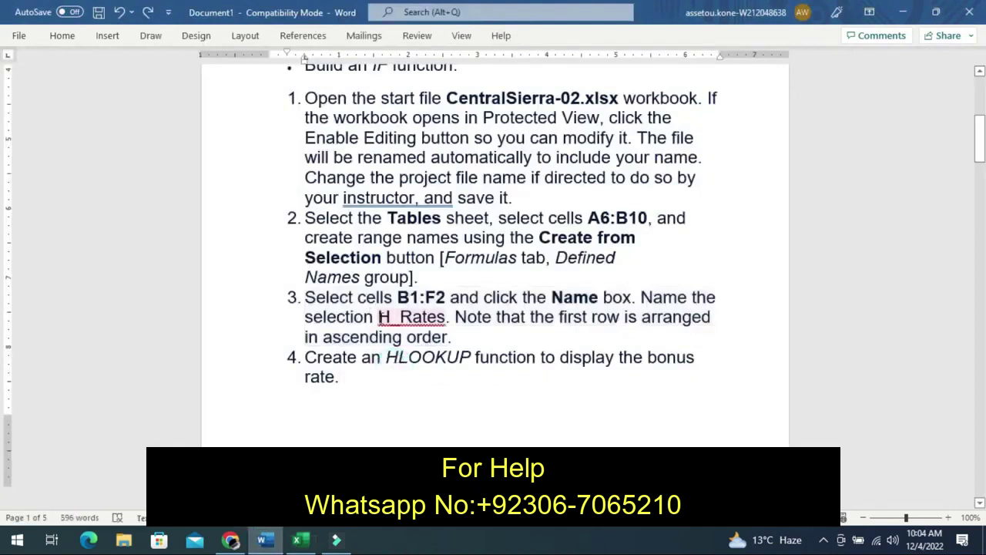
left_click_drag(377, 317, 420, 323)
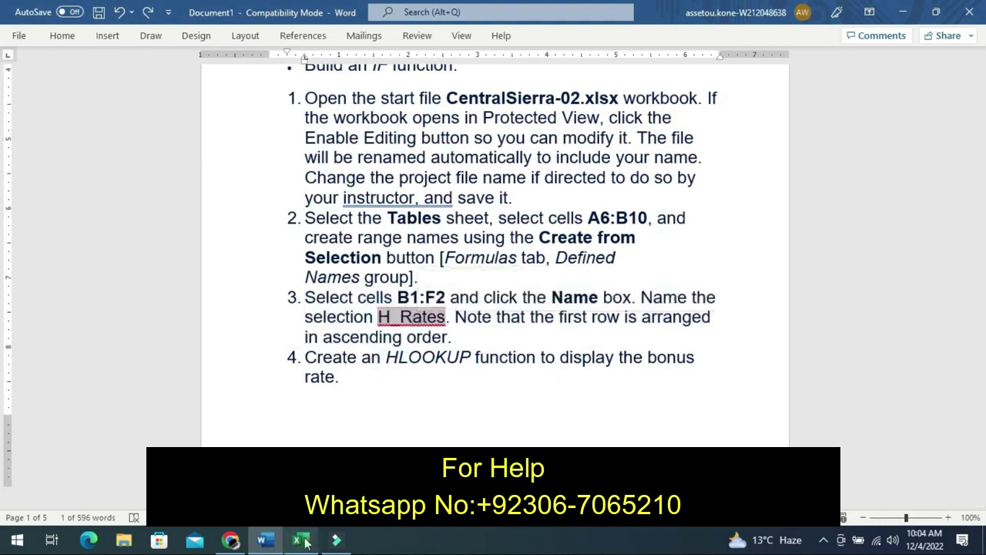
Save the Commission/Bonus table Tables!$B$1:$F$2 as the name H_Rates and close Name Manager
left_click(302, 541)
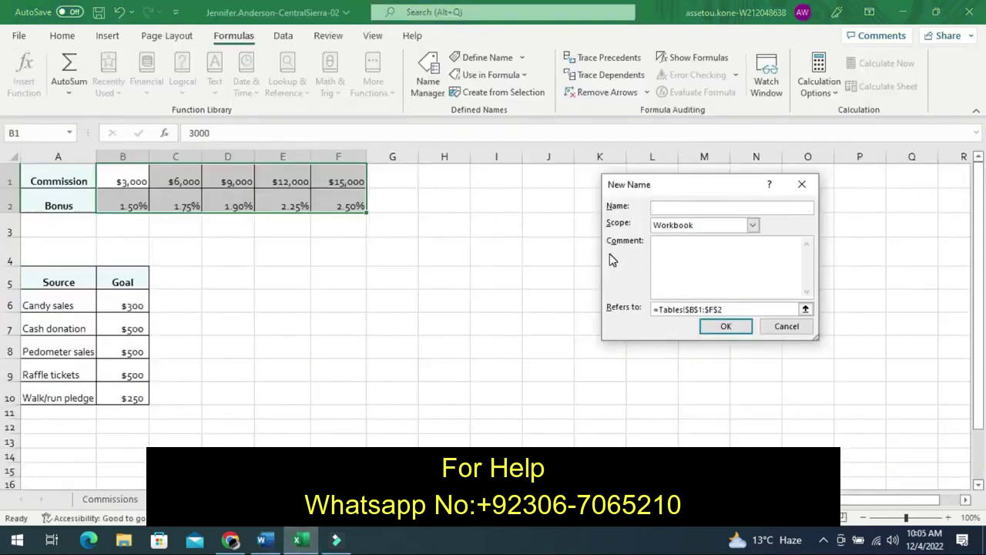
type("H_Rates")
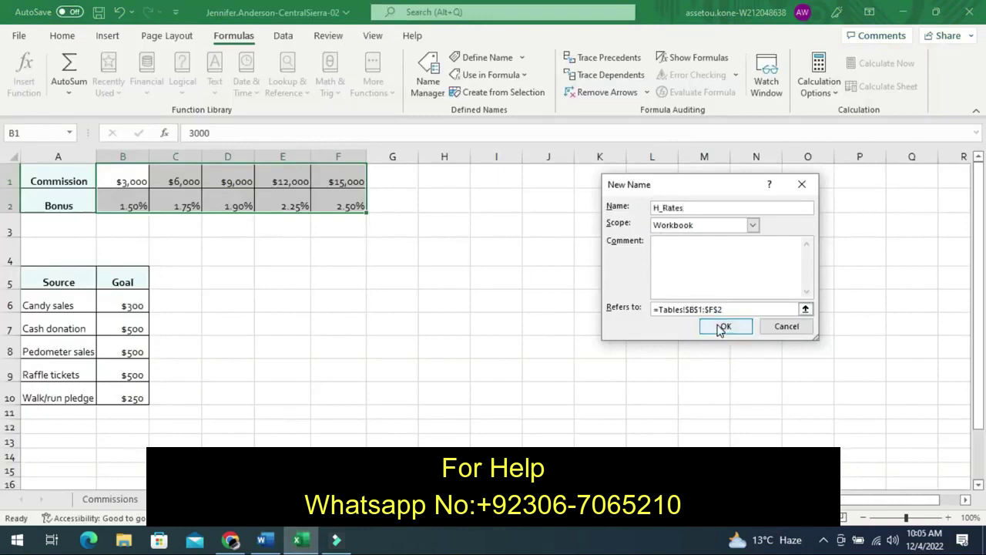
left_click(722, 327)
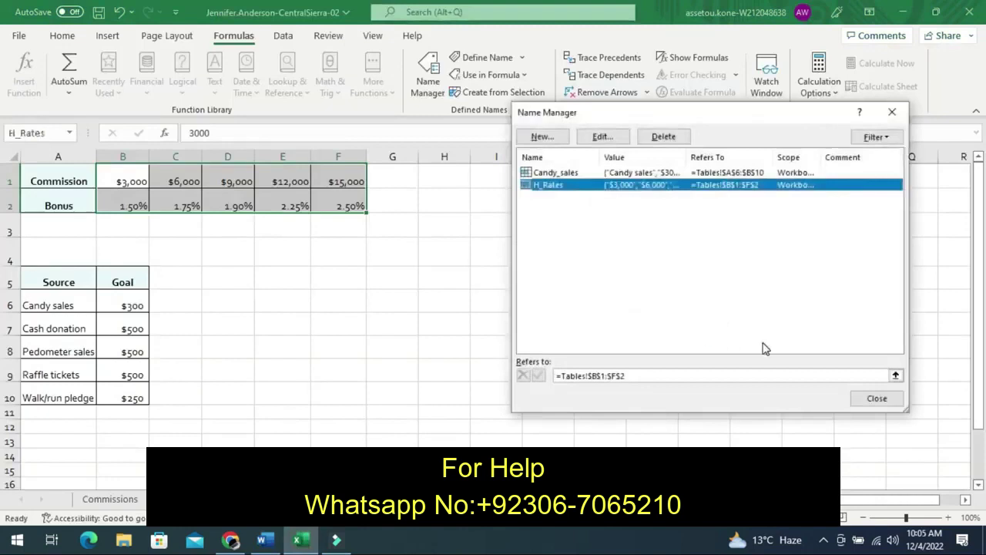
left_click(865, 402)
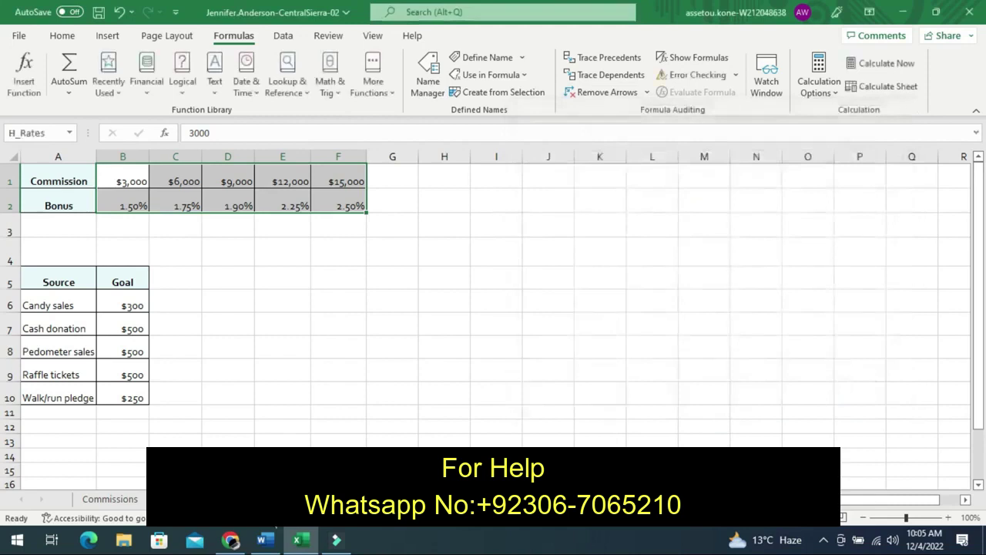
Scroll the Word instructions down to step 4 and the Commissions sheet HLOOKUP substeps
left_click(265, 543)
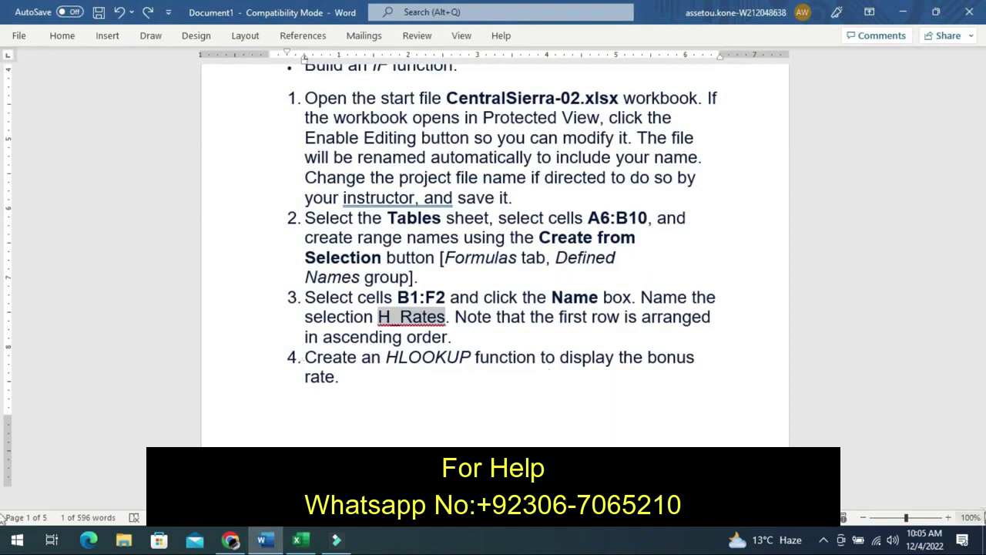
left_click(979, 502)
left_click(979, 501)
left_click(979, 501)
left_click(979, 501)
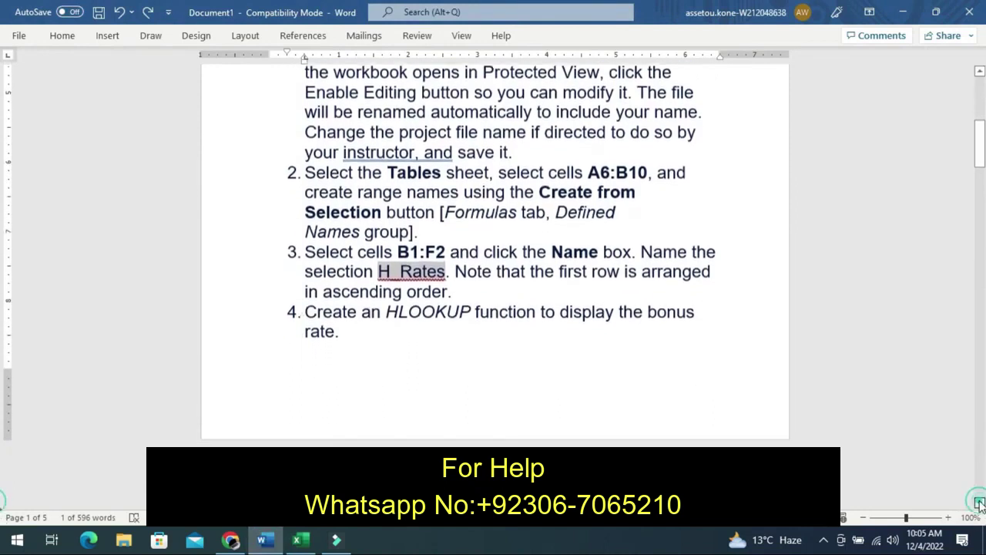
left_click(979, 502)
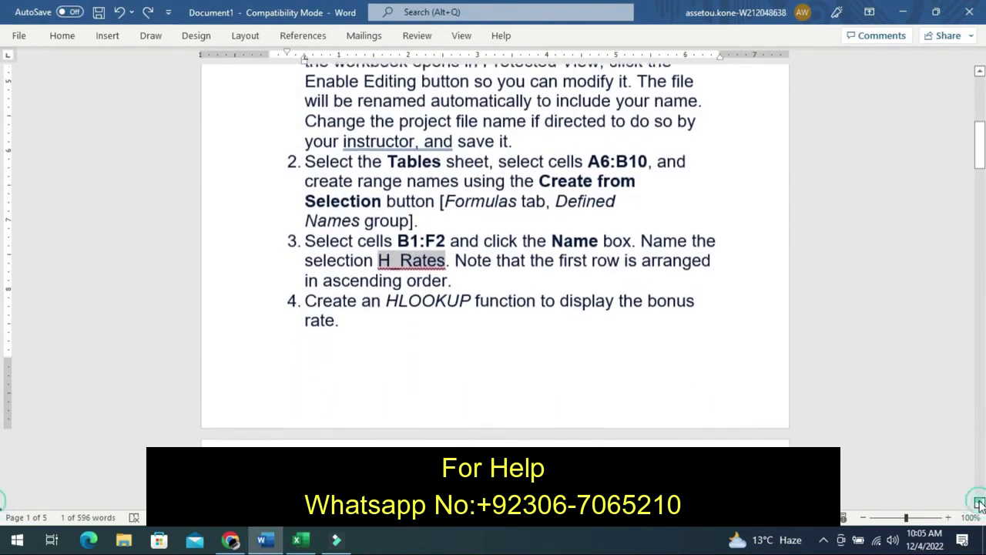
left_click(979, 501)
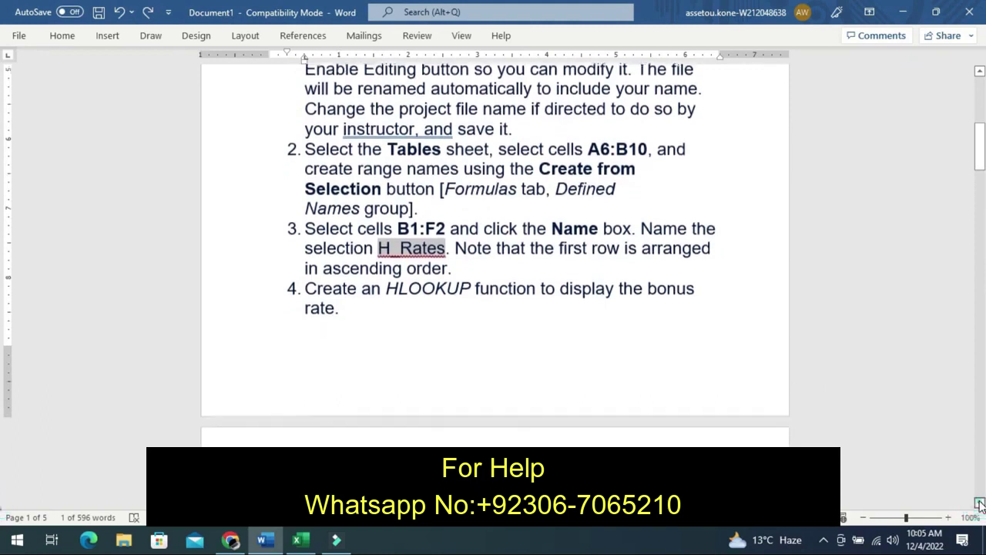
left_click(979, 501)
left_click(979, 501)
left_click(979, 501)
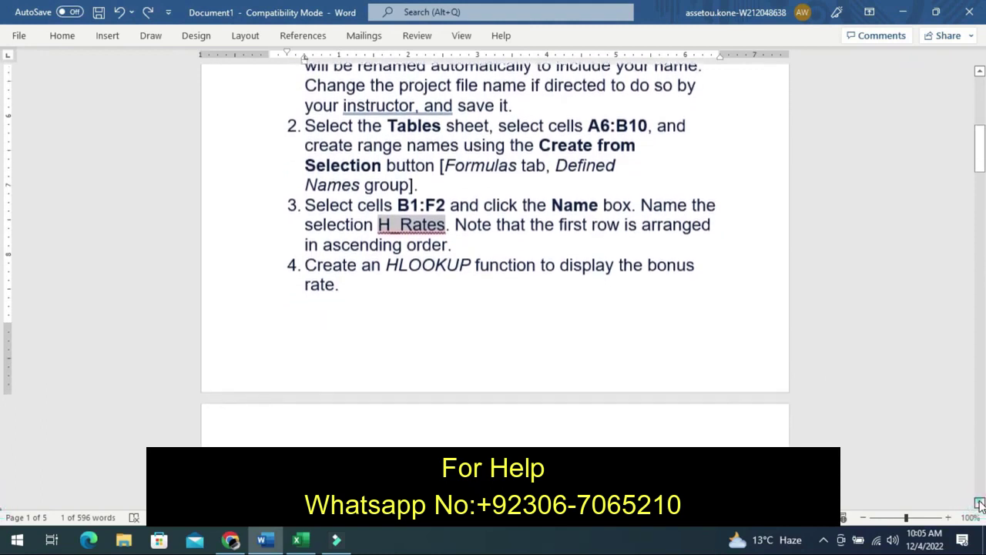
left_click(979, 501)
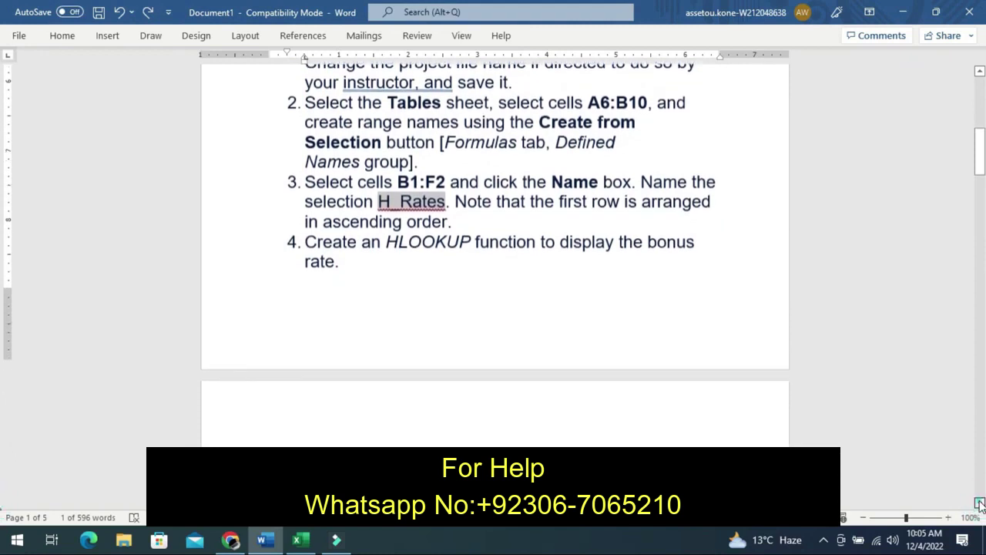
left_click(979, 501)
left_click(979, 501)
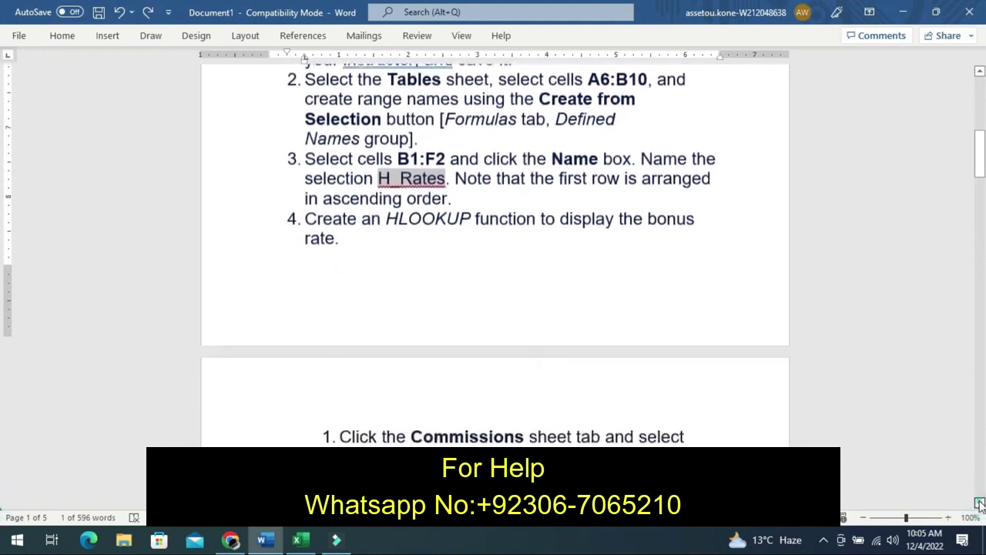
left_click(979, 501)
left_click(979, 501)
left_click(979, 501)
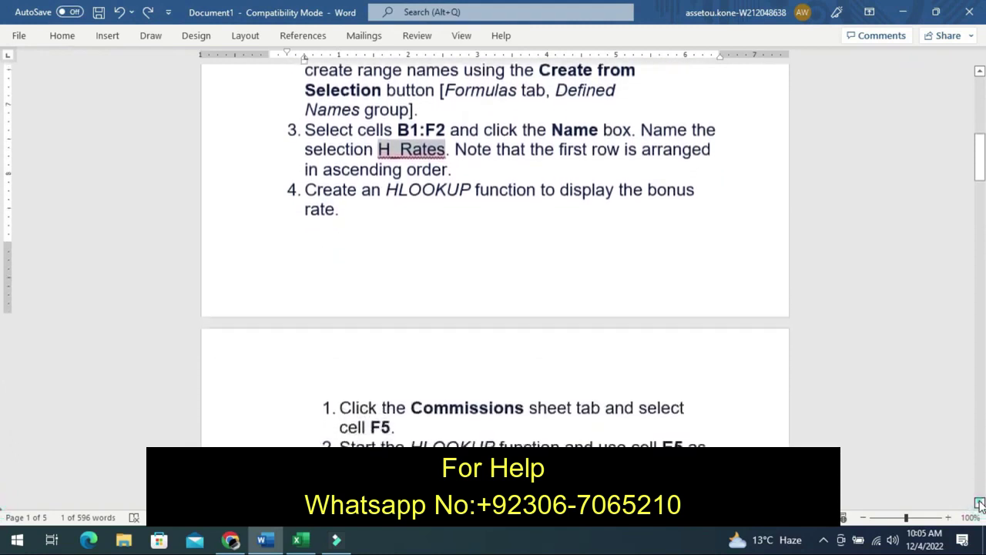
left_click(979, 502)
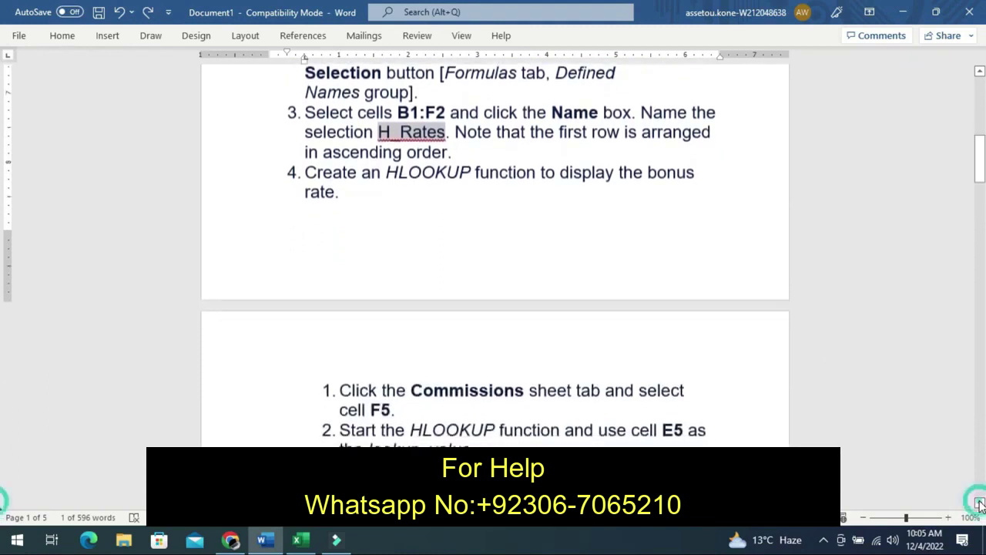
left_click(979, 501)
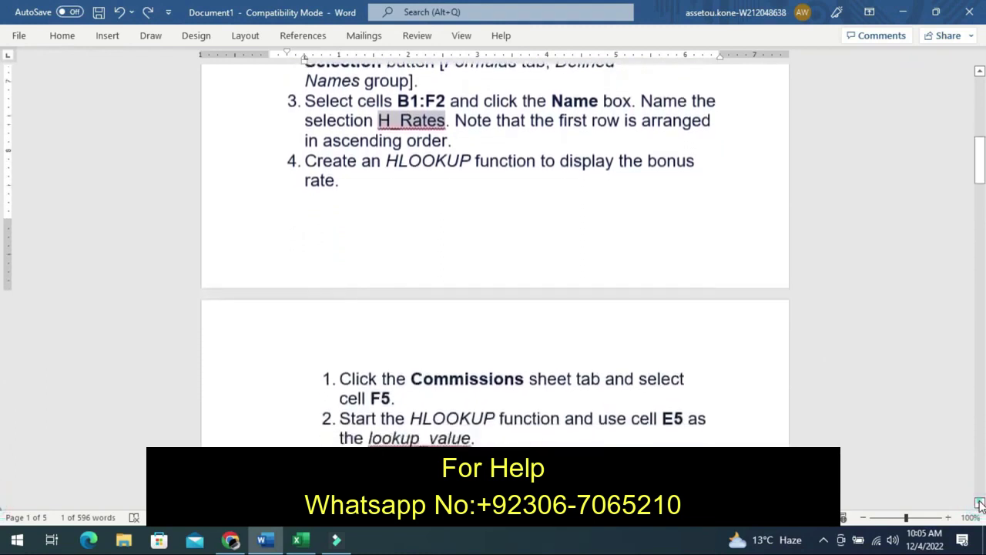
left_click(979, 502)
left_click(979, 501)
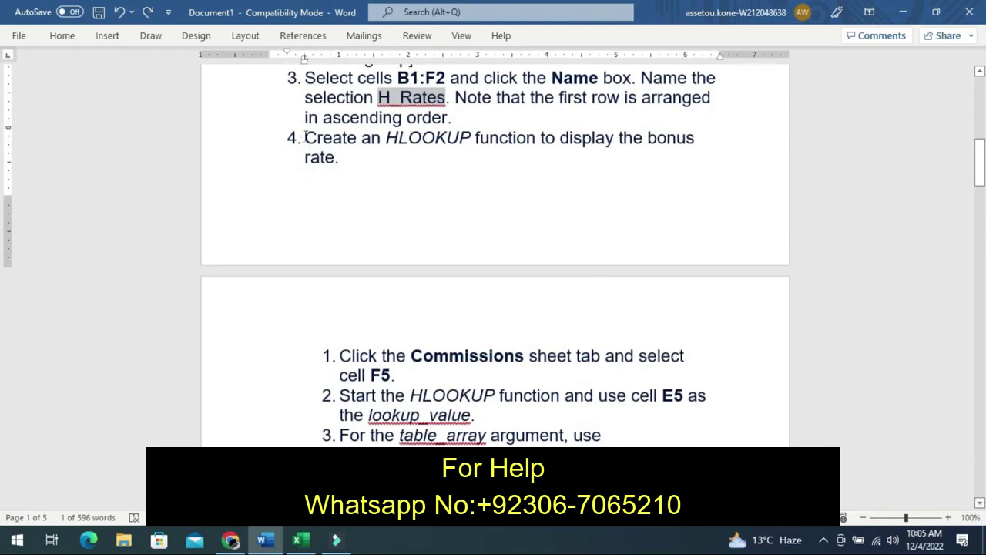
left_click(305, 137)
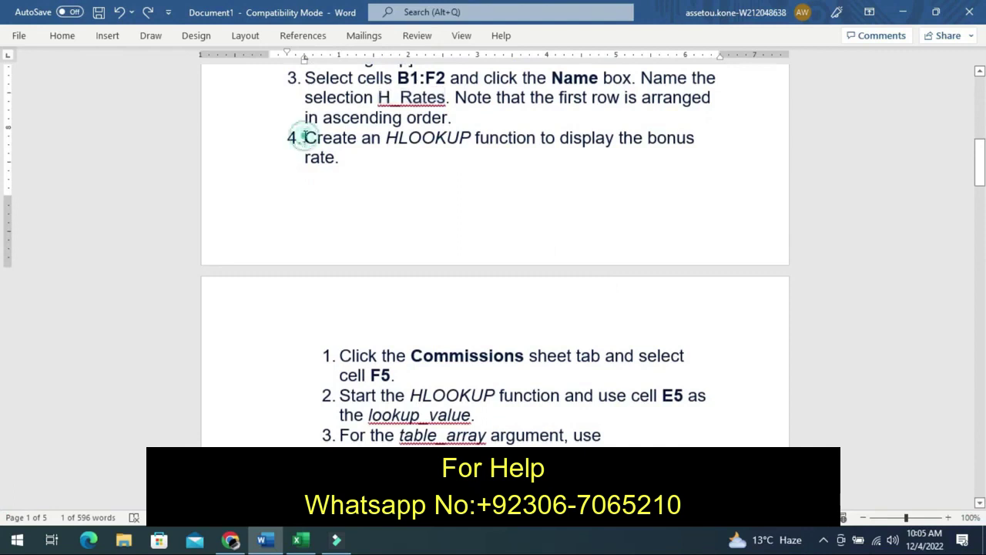
double_click(306, 139)
left_click_drag(315, 144, 325, 156)
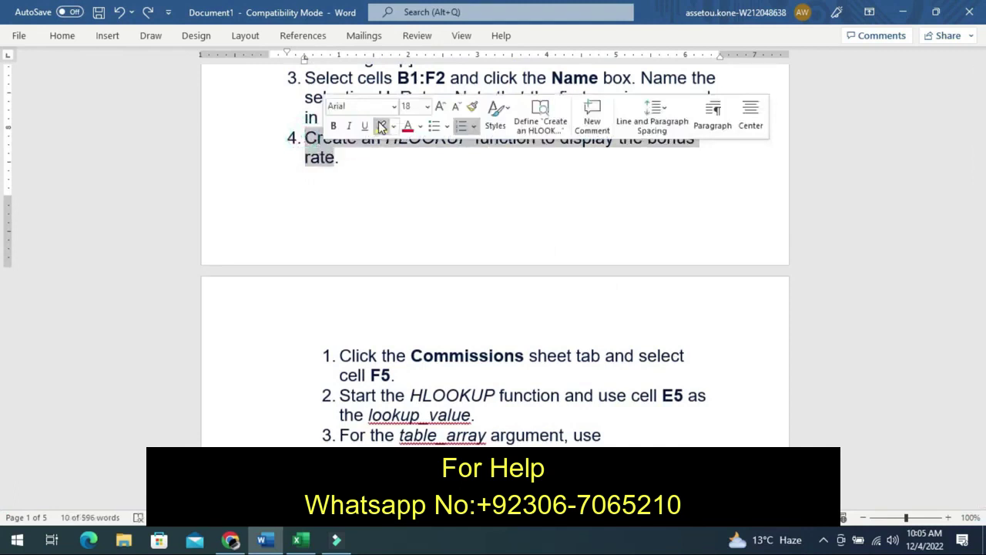
left_click(382, 127)
left_click(355, 162)
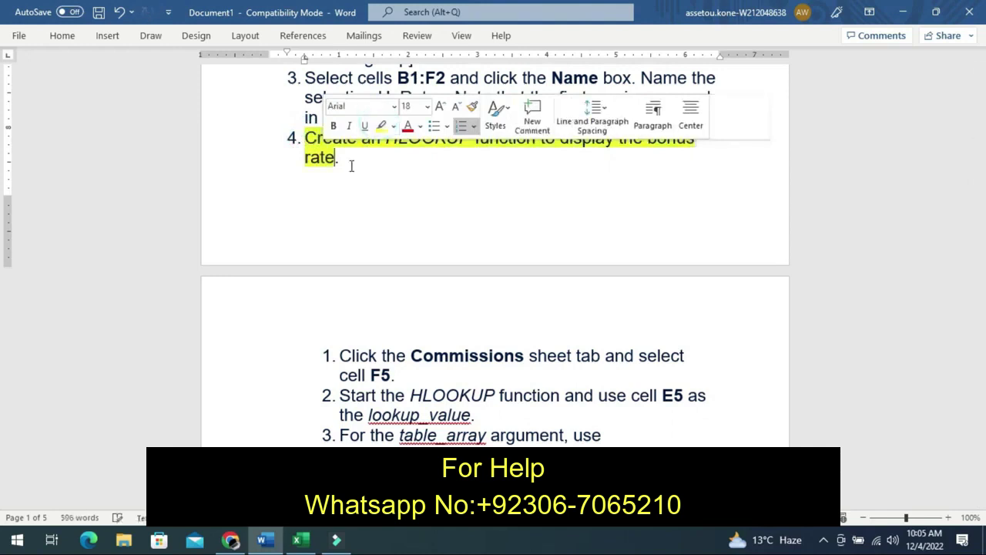
left_click(314, 210)
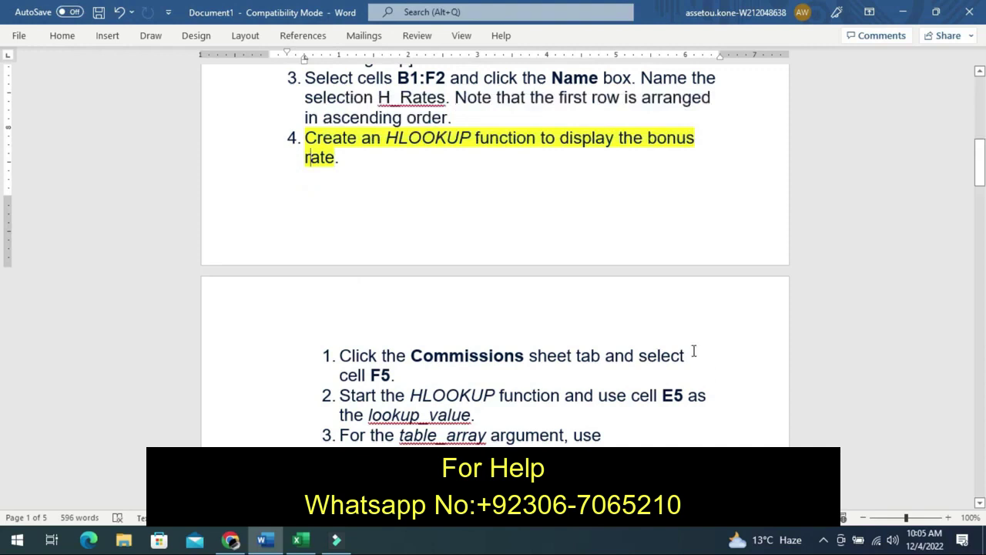
key("ctrl+z")
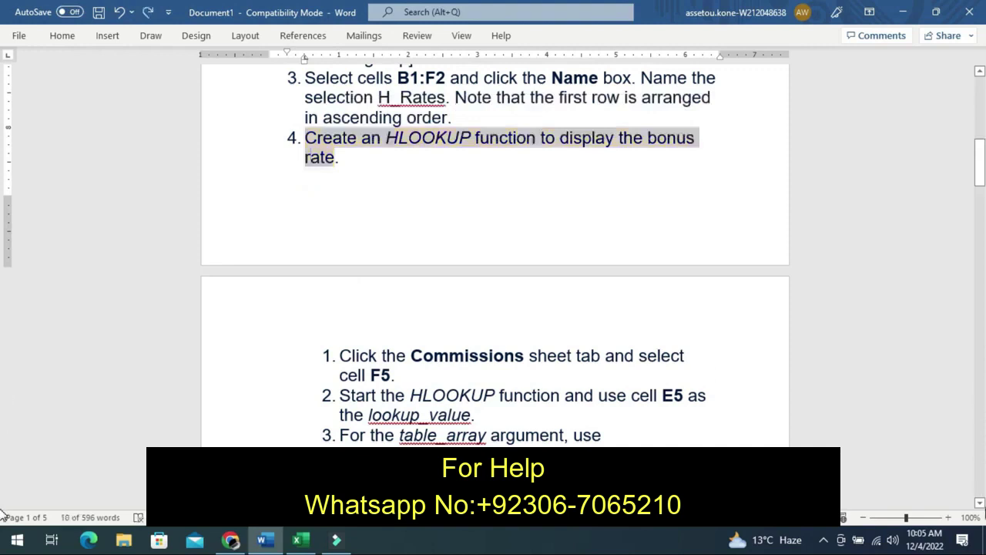
left_click(980, 499)
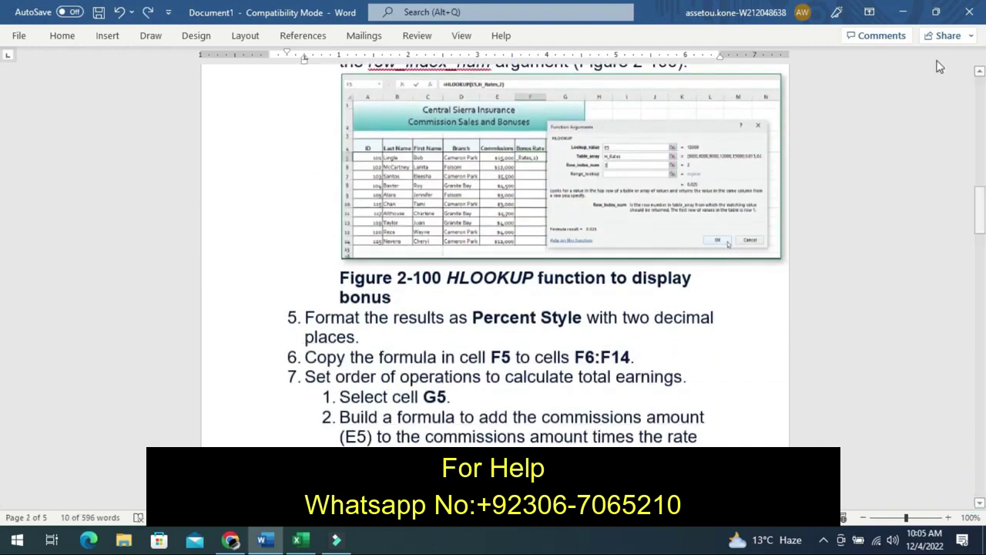
mouse_move(963, 76)
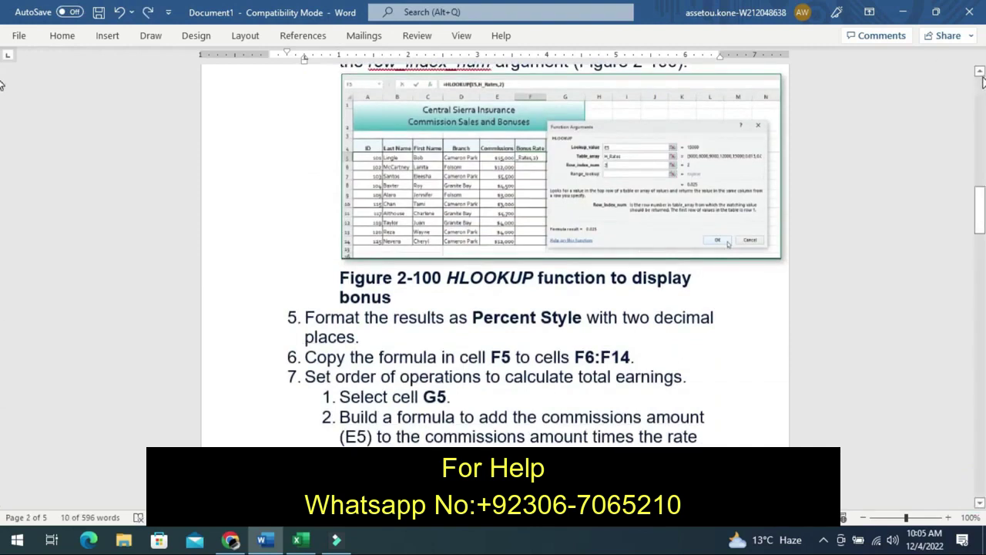
left_click(980, 76)
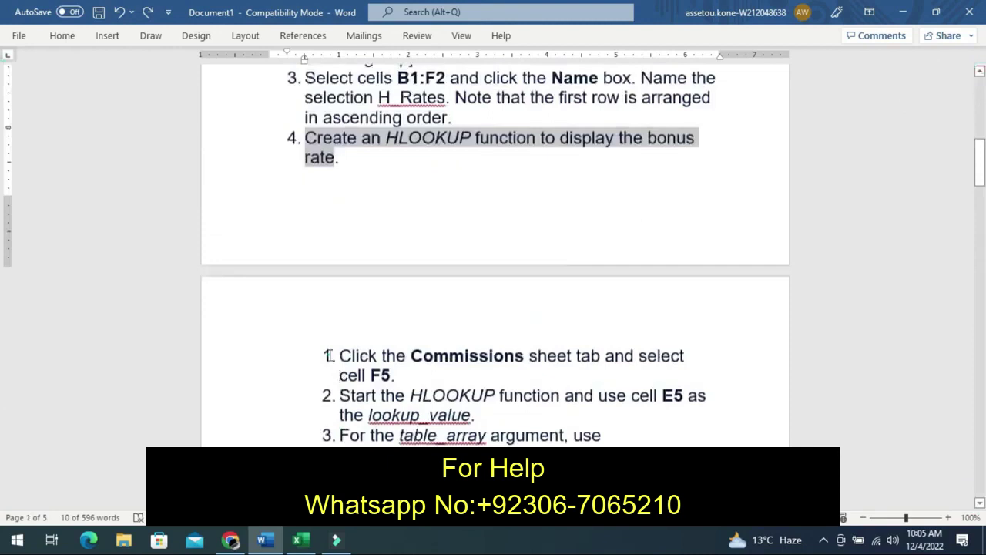
Shift the Commissions numbered list's indent left toward the page margin
left_click_drag(327, 355, 368, 377)
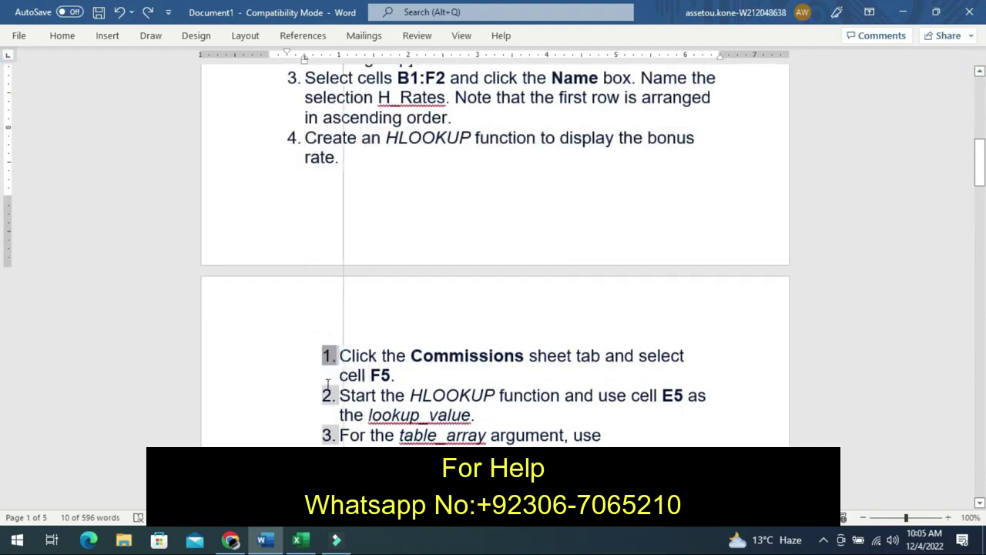
left_click_drag(363, 383, 315, 381)
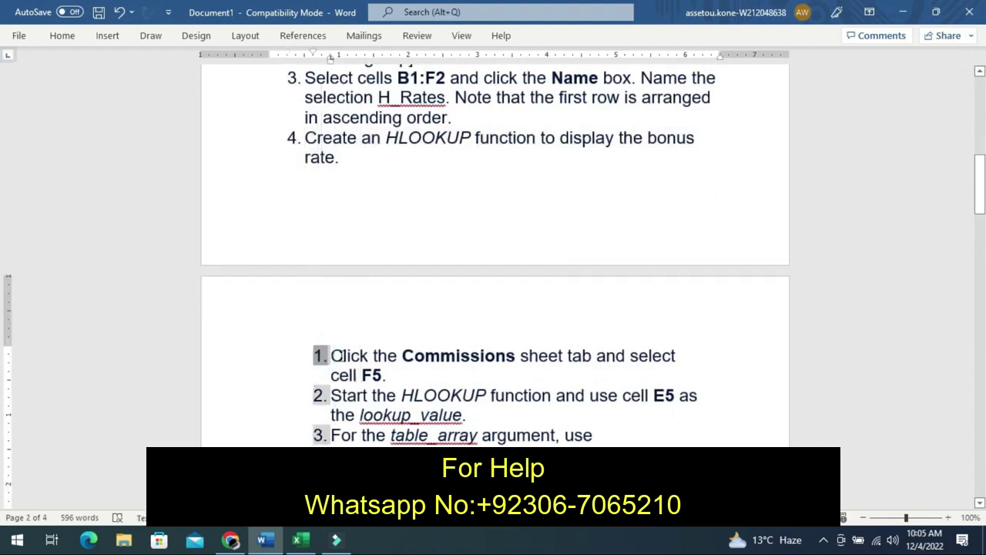
left_click(337, 355)
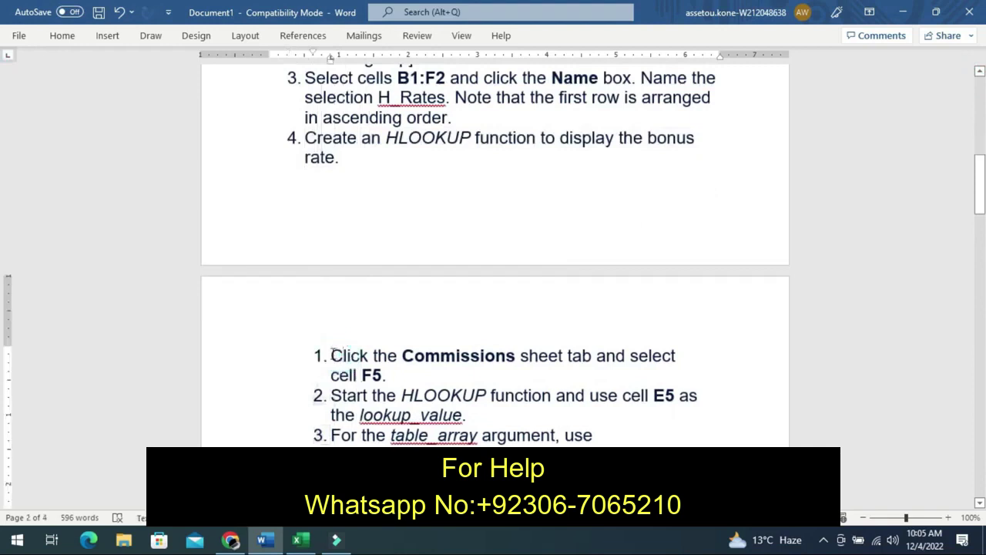
mouse_move(331, 355)
left_mouse_down()
mouse_move(408, 422)
mouse_move(470, 454)
left_mouse_up()
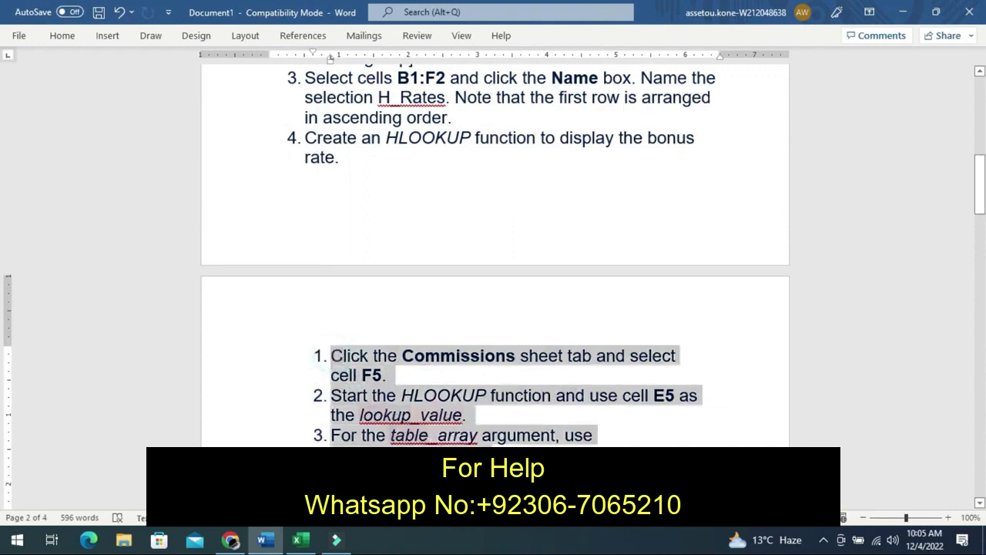
Highlight HLOOKUP instruction steps 1–4 in yellow, then return to the CentralSierra-02 workbook
mouse_move(470, 455)
left_mouse_down()
mouse_move(678, 454)
mouse_move(544, 436)
left_mouse_up()
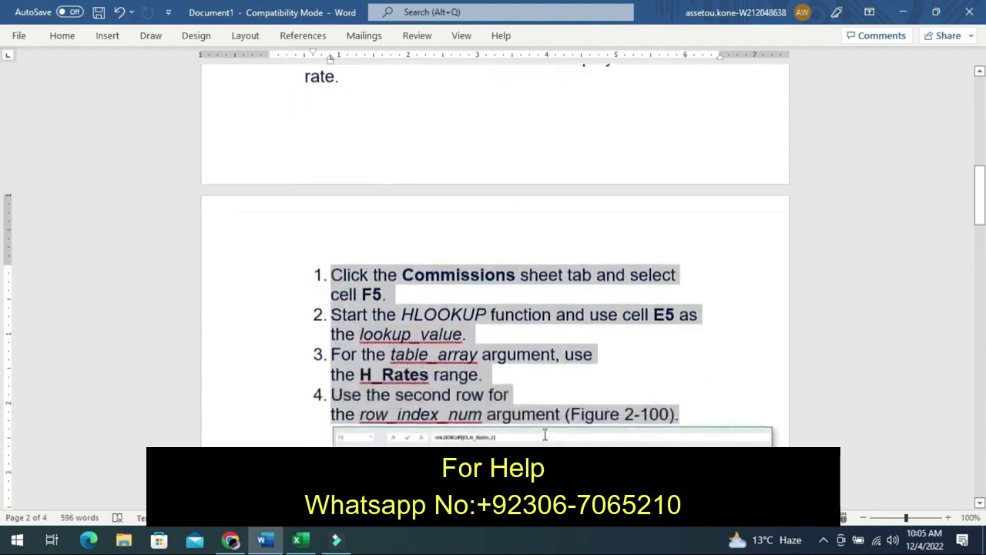
left_click_drag(544, 436, 548, 416)
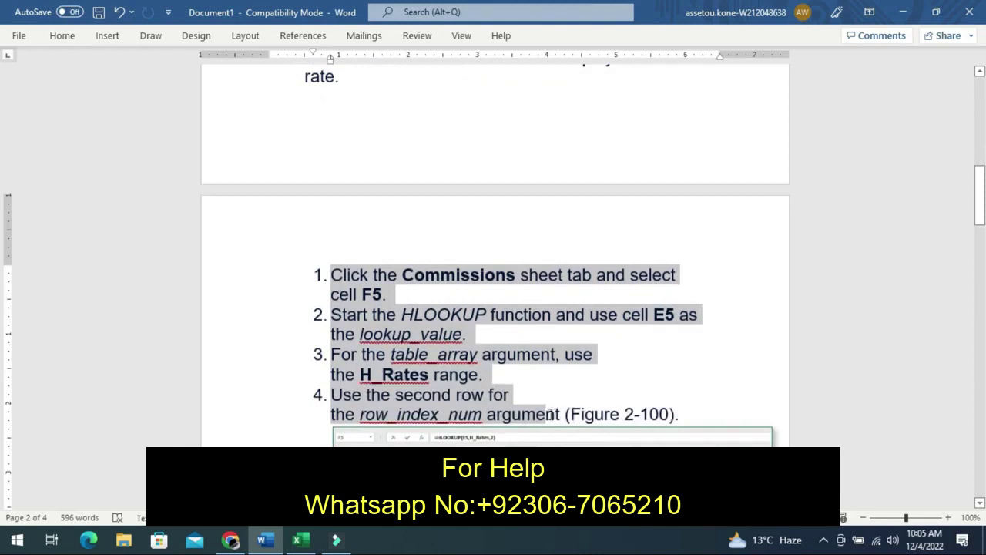
mouse_move(548, 415)
left_mouse_down()
mouse_move(586, 424)
mouse_move(548, 414)
left_mouse_up()
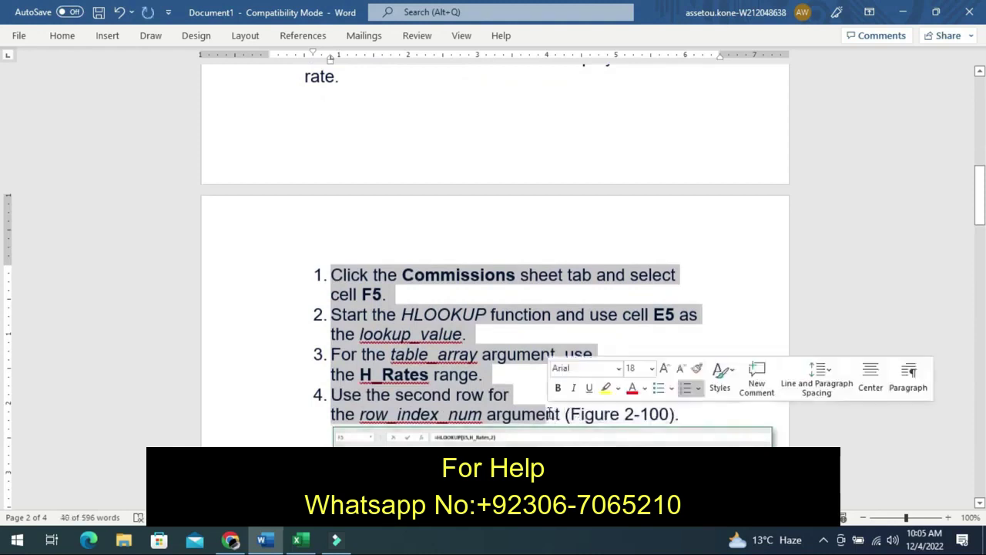
left_click(606, 389)
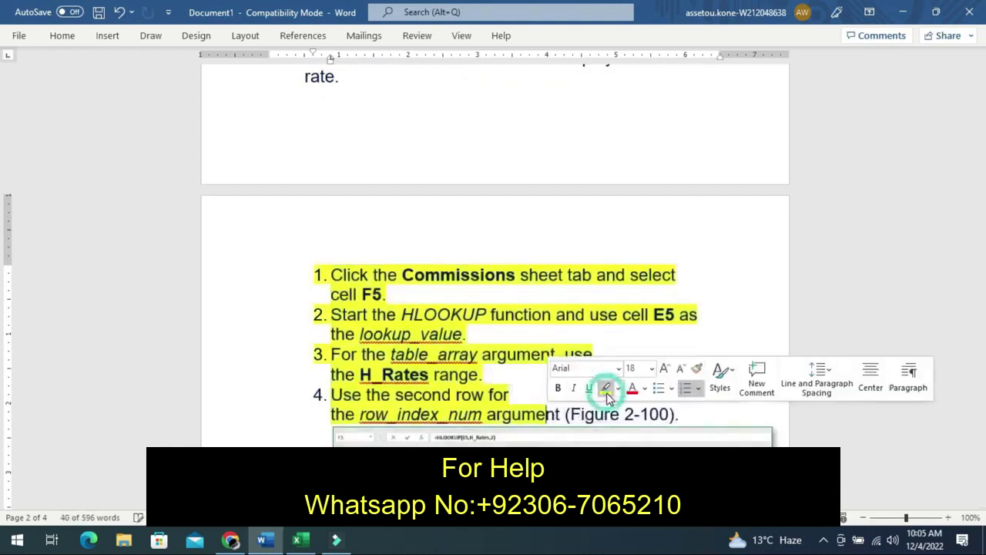
left_click(425, 394)
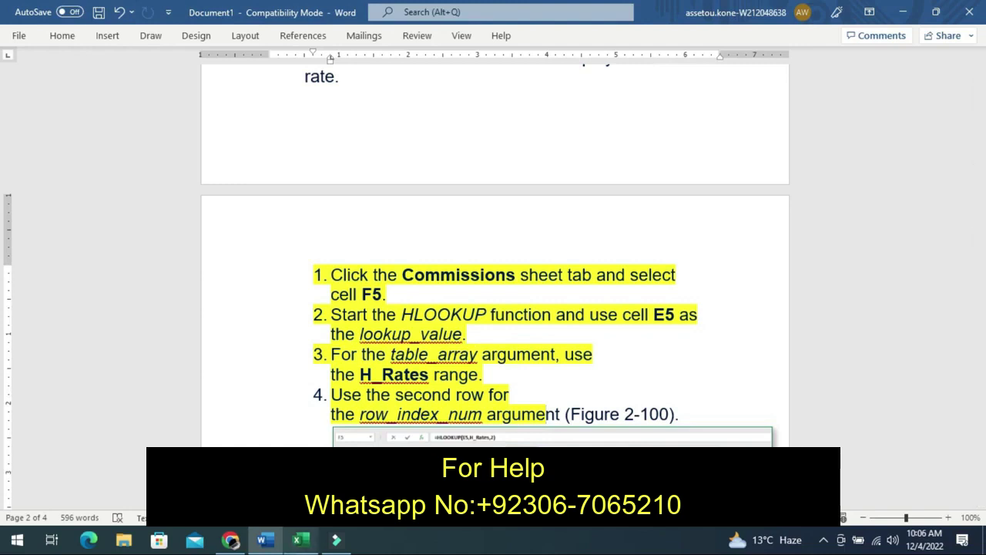
left_click(295, 545)
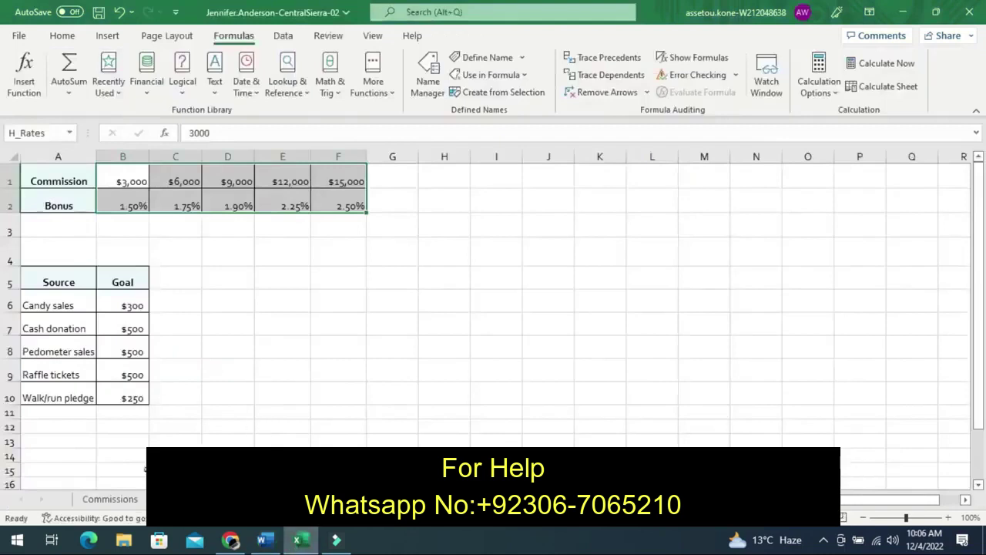
Open the Commissions sheet showing the Central Sierra Insurance commission list
left_click(118, 499)
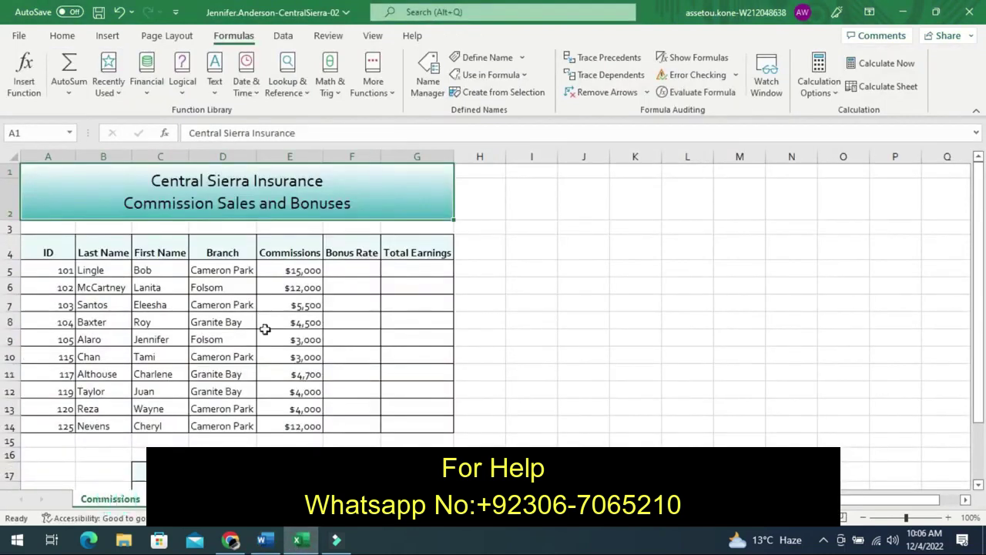
Start =VLOOKUP() in cell F5 and bring up its Function Arguments dialog
left_click(348, 270)
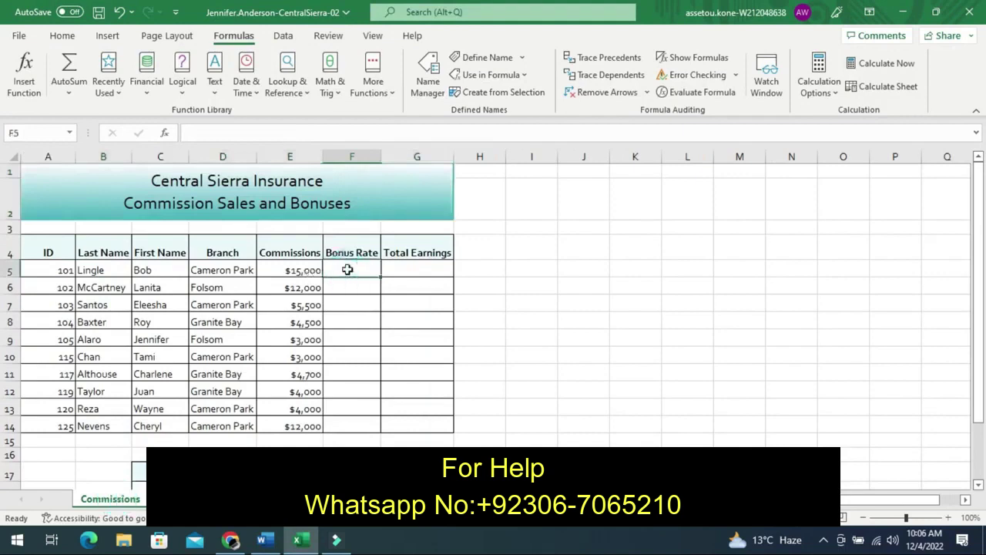
type("=")
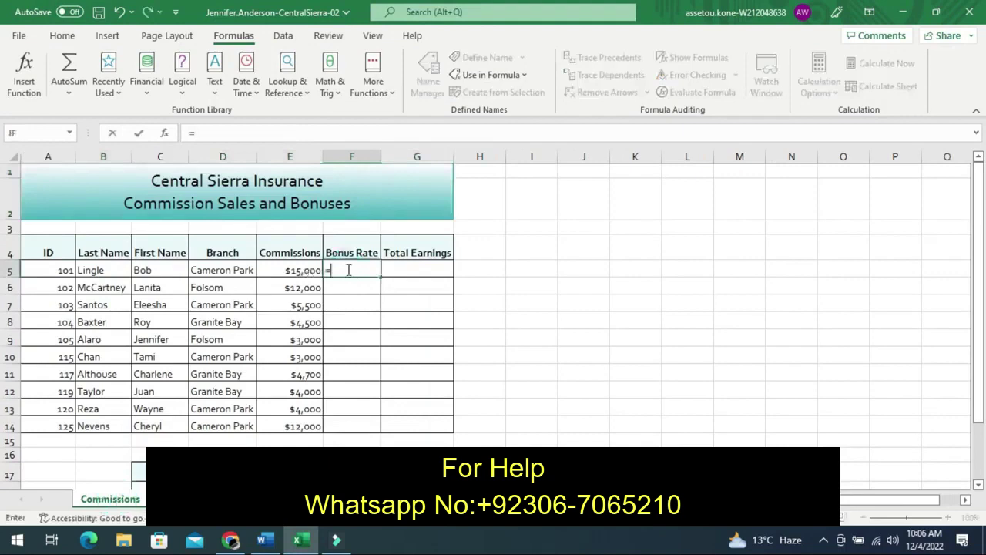
type("V")
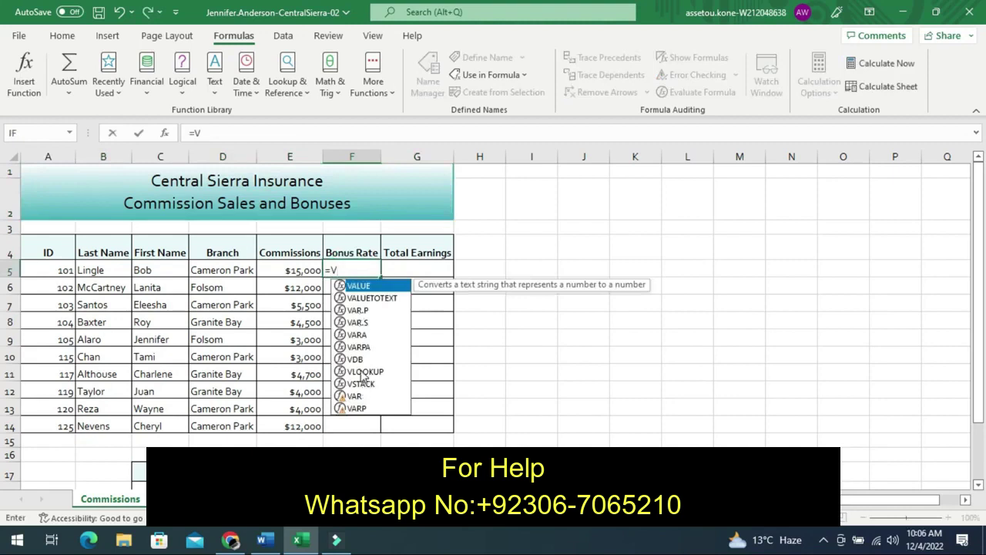
left_click(363, 372)
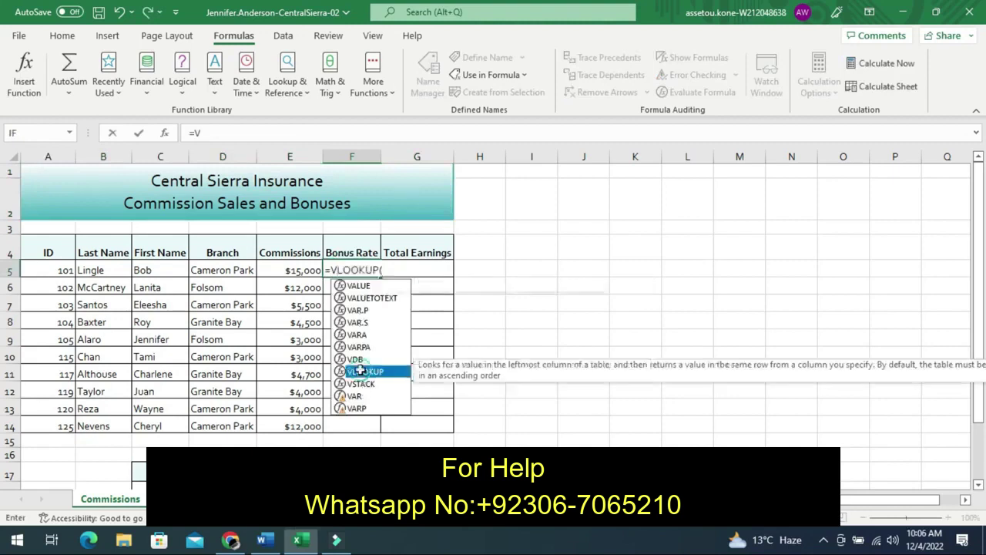
double_click(362, 372)
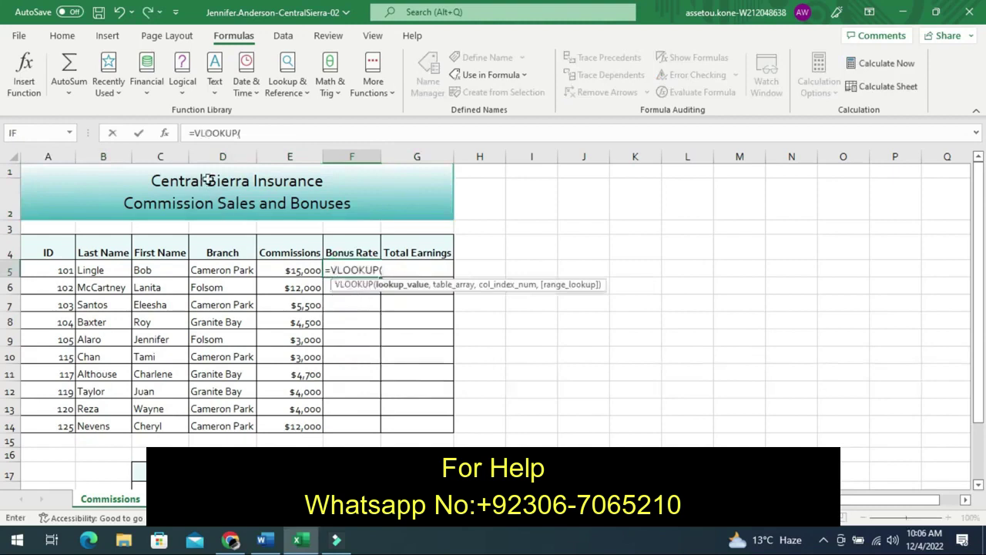
left_click(165, 133)
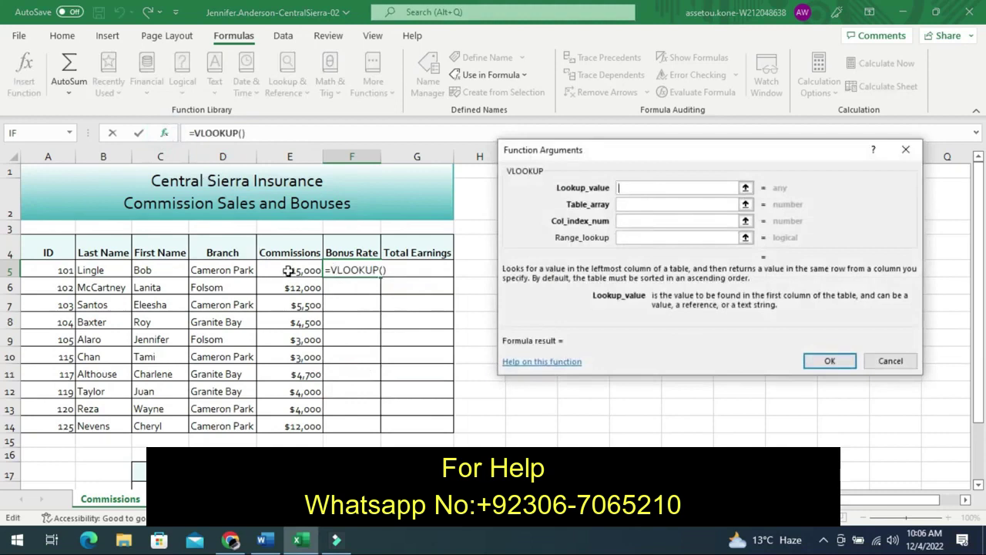
Discard the partial VLOOKUP with E5 as lookup value, leaving F5 empty
left_click(289, 270)
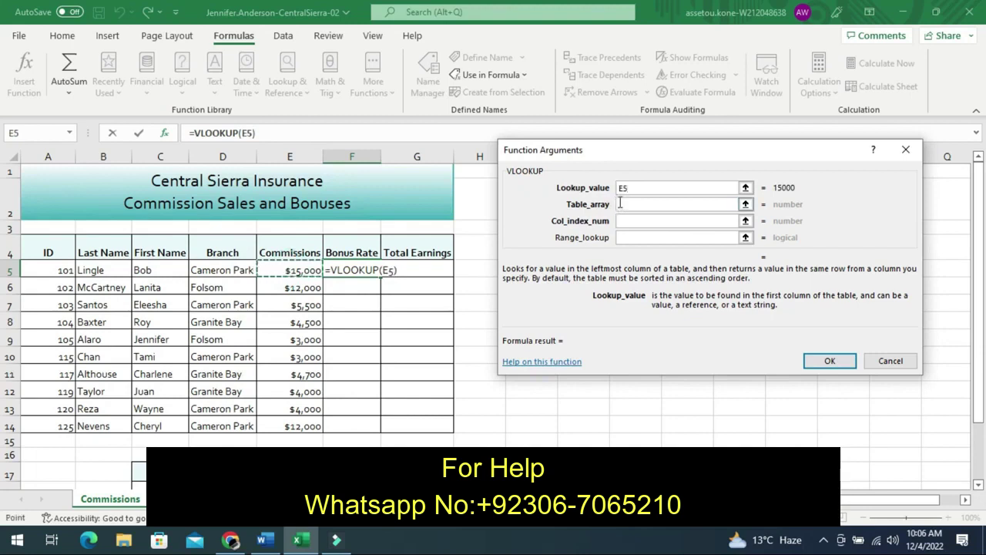
left_click(622, 204)
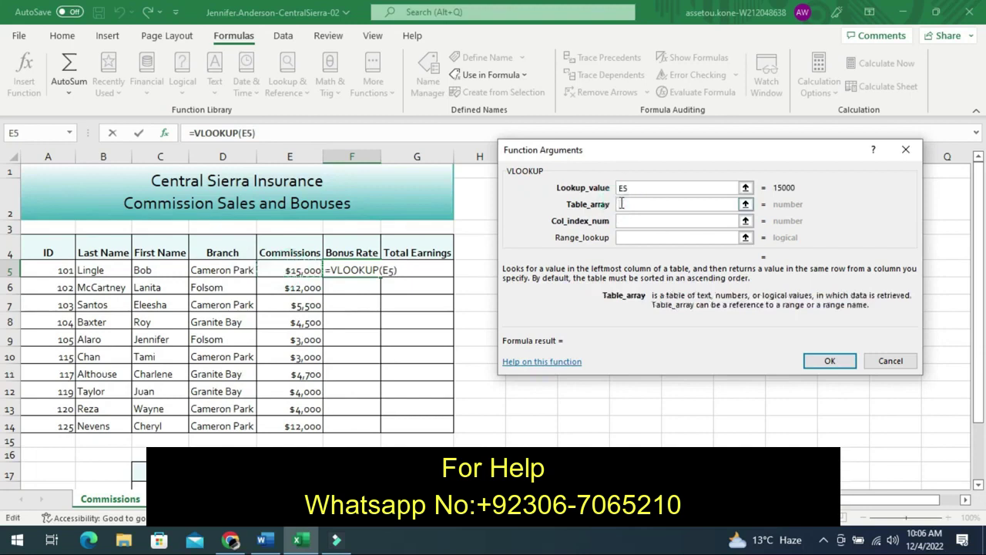
type("H")
key("BackSpace")
left_click(906, 151)
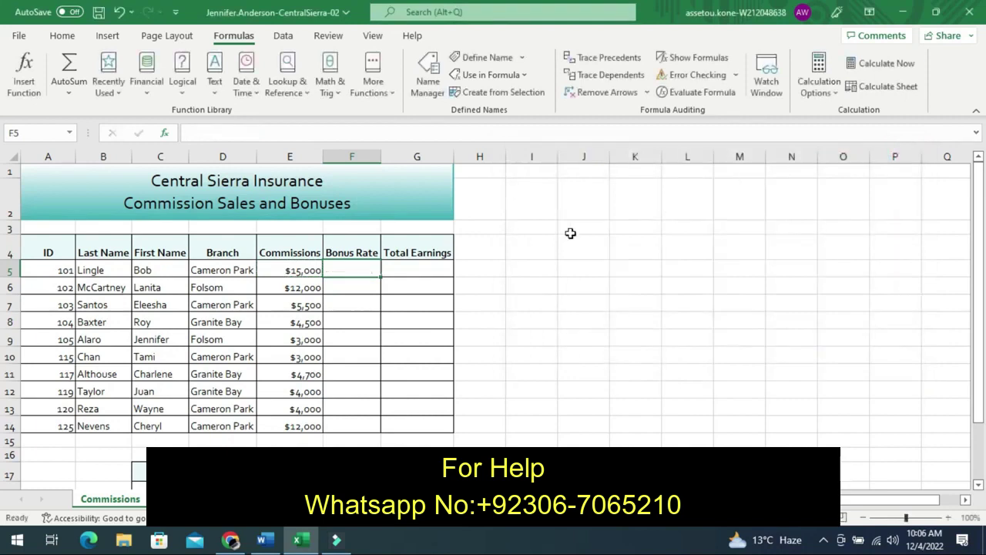
Enter =VLOOKUP(E5,H_Rates,2) in F5, returning a bonus rate of 0.0175
type("=")
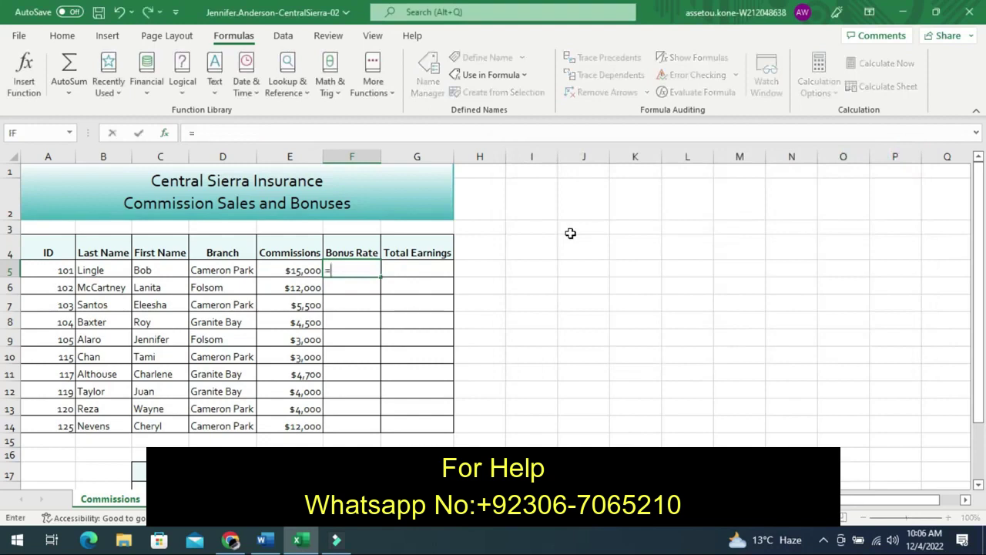
type("V")
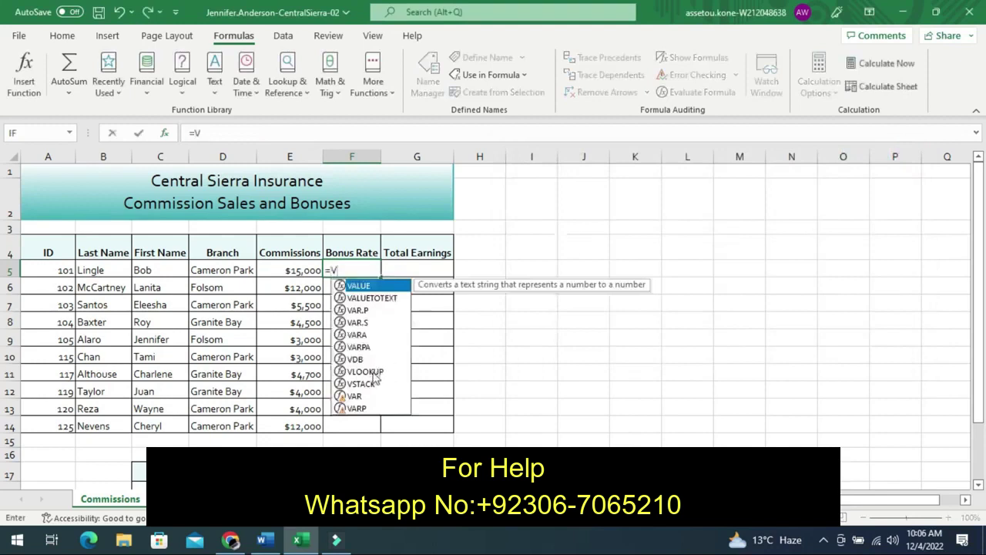
double_click(374, 373)
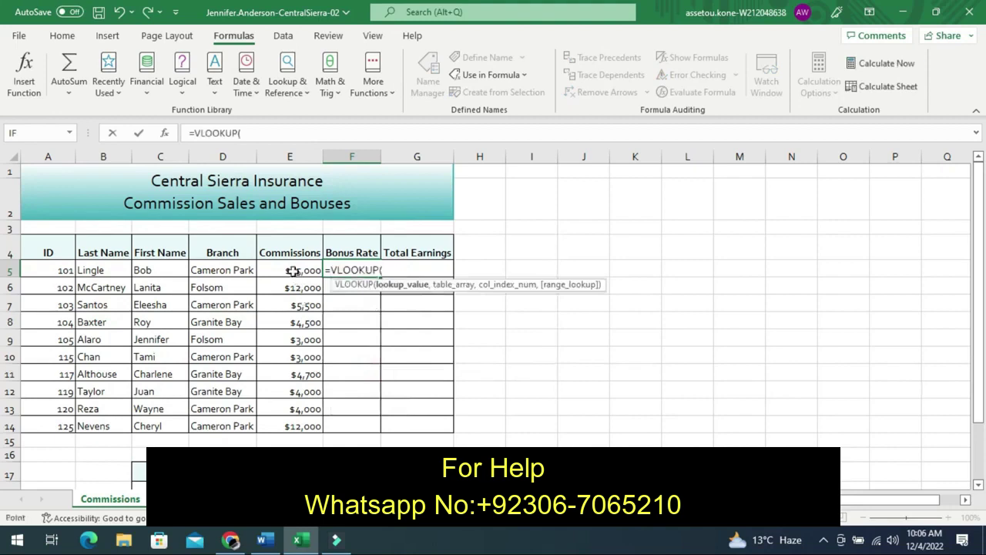
left_click(293, 271)
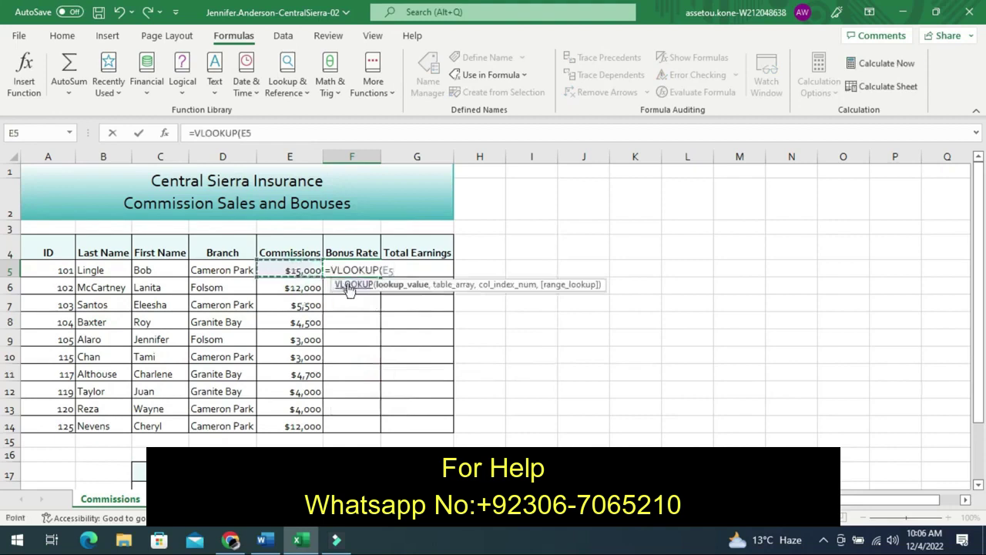
type(",")
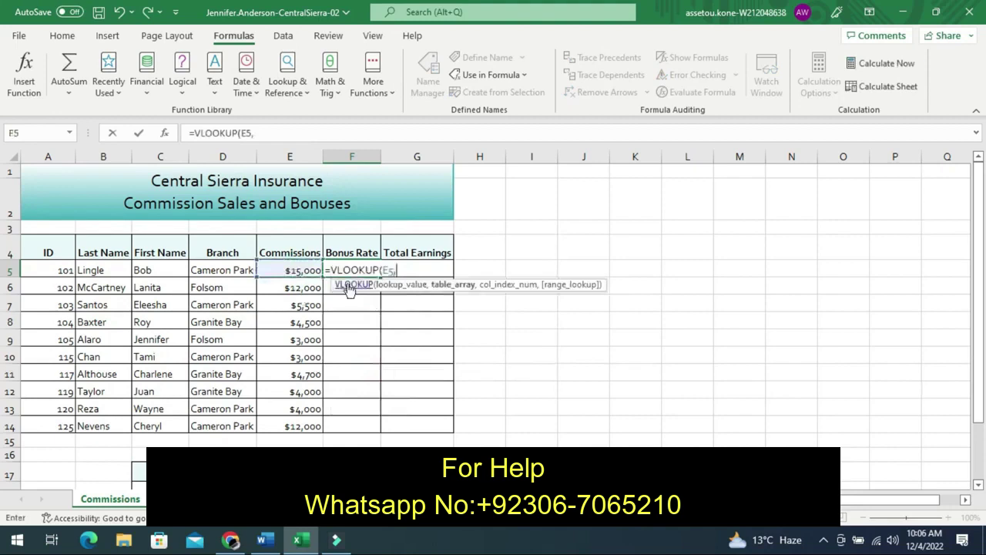
type("H")
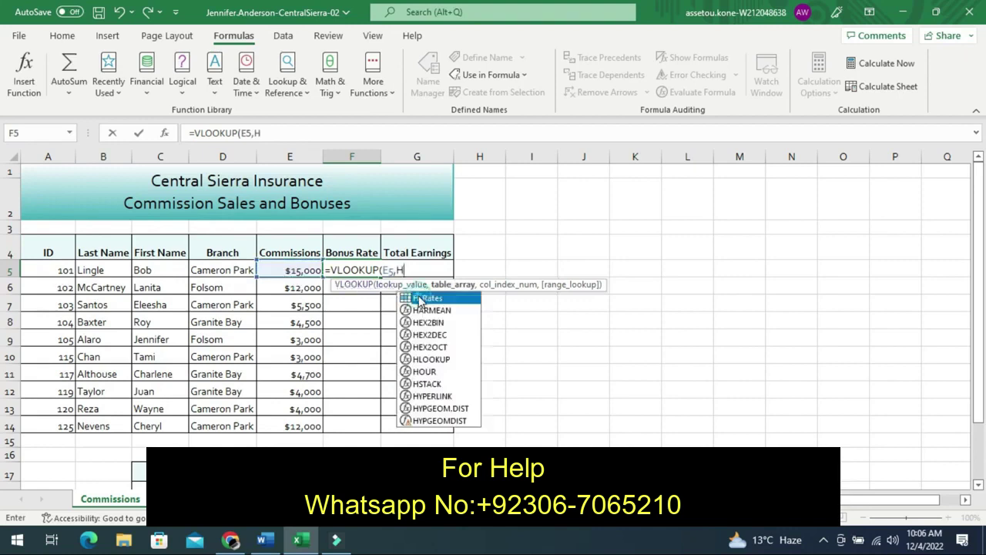
left_click(420, 300)
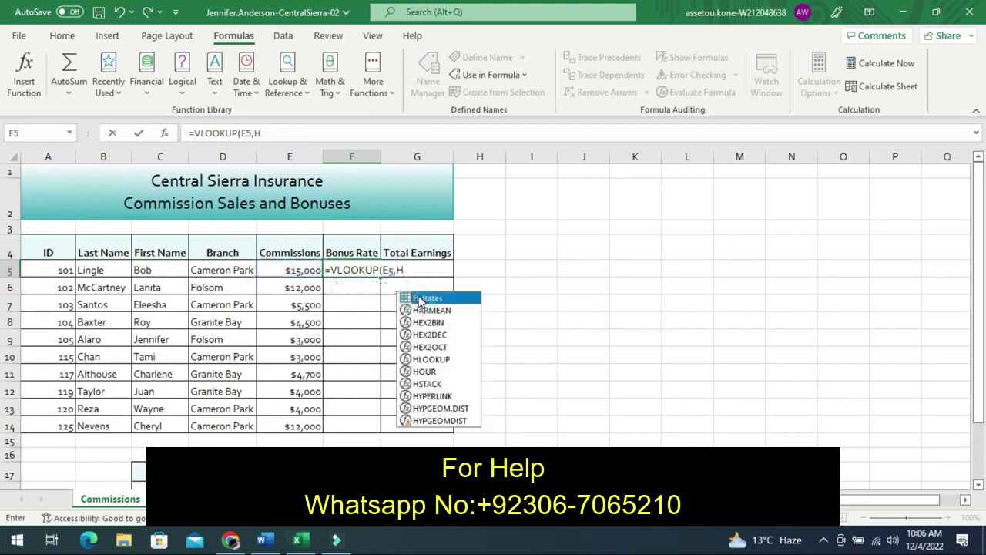
double_click(420, 300)
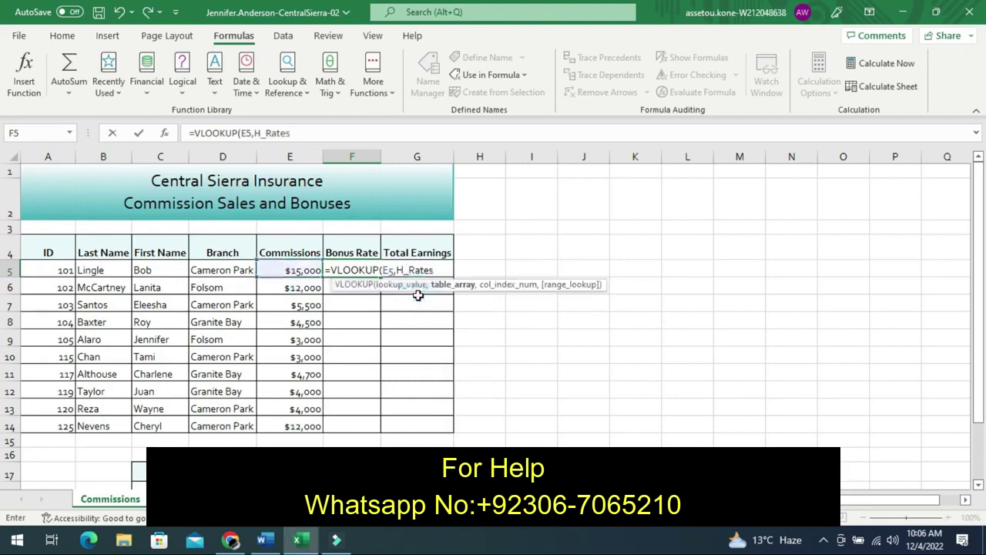
type(",")
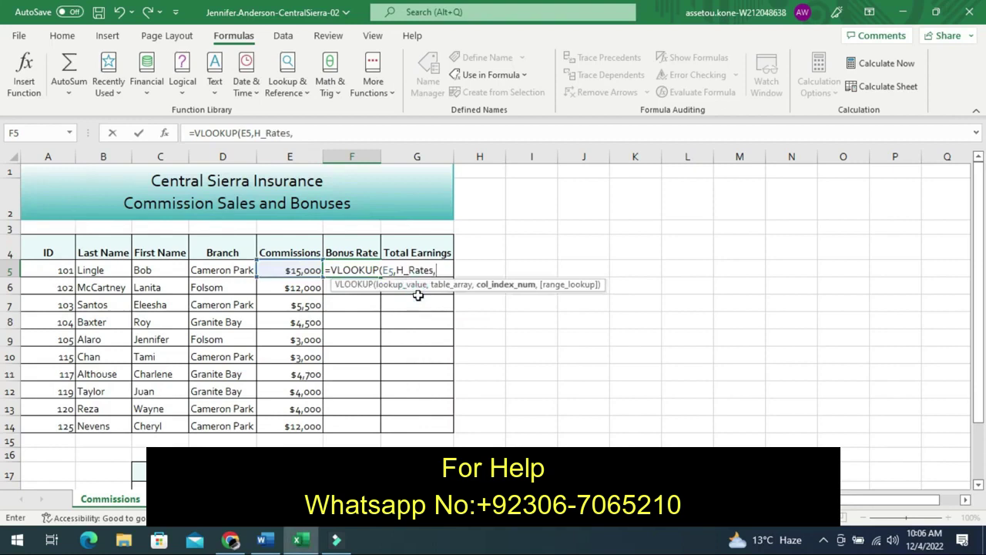
type("2")
key("Return")
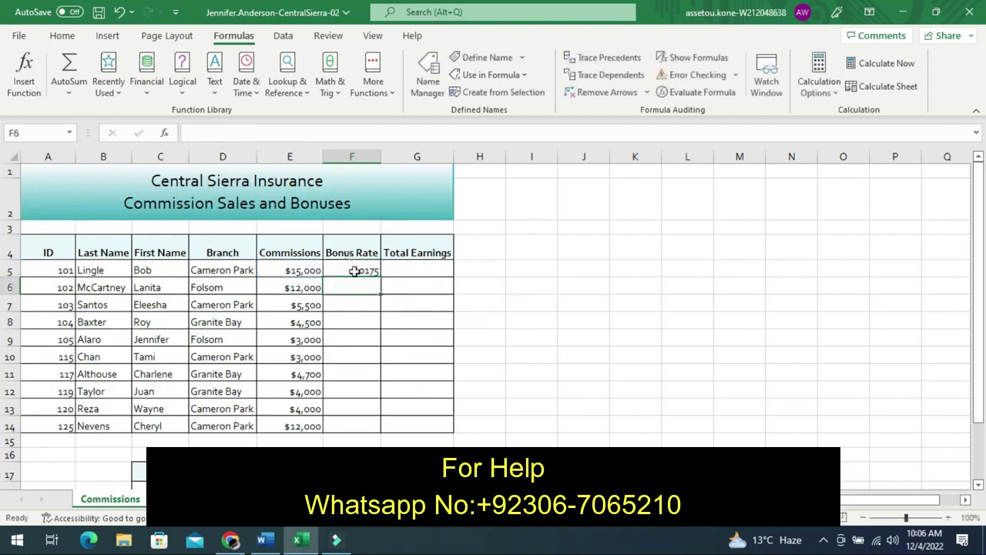
left_click(353, 271)
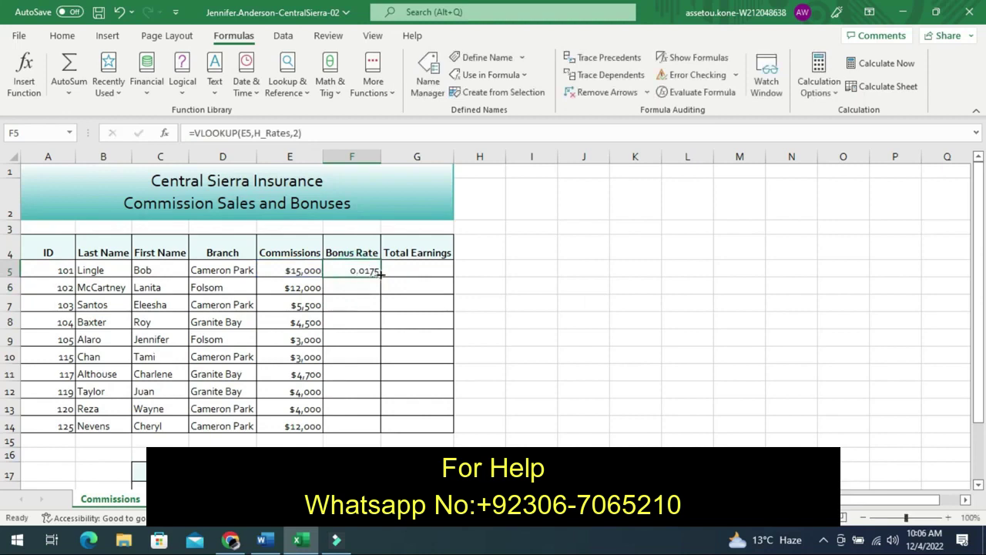
Fill the F5 bonus-rate formula down through F14, then return to the Word instructions
double_click(380, 274)
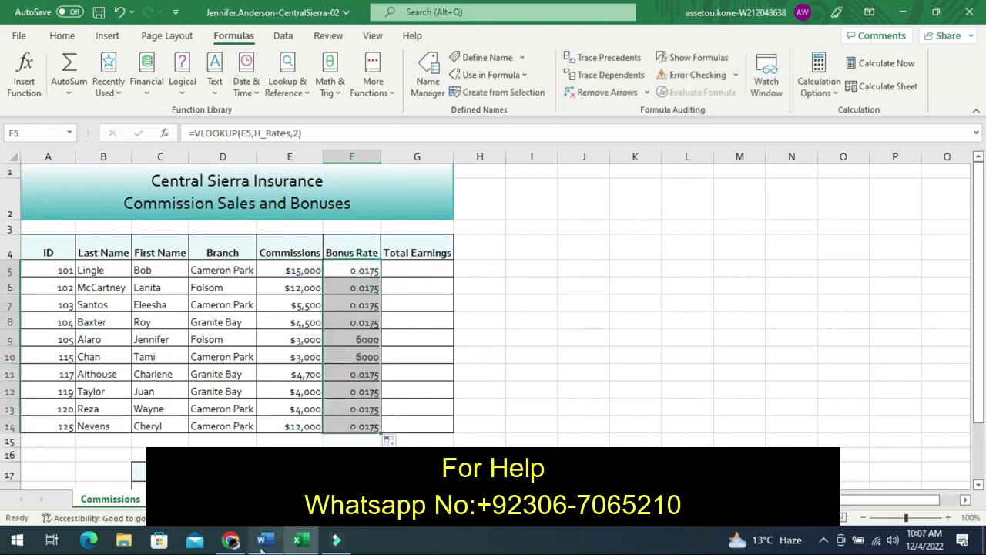
left_click(262, 541)
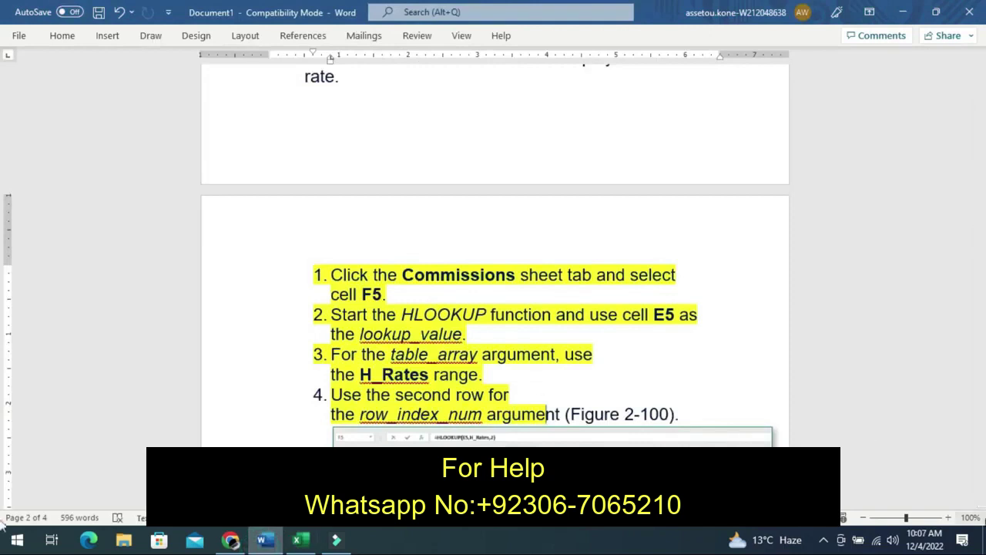
left_click(978, 504)
left_click(979, 504)
left_click(979, 503)
left_click(979, 504)
left_click(979, 504)
left_click(979, 503)
left_click(979, 504)
left_click(979, 503)
left_click(979, 503)
left_click(979, 503)
left_click(979, 504)
left_click(979, 504)
left_click(979, 504)
left_click(979, 504)
left_click(979, 504)
left_click(979, 504)
left_click(979, 504)
left_click(979, 504)
left_click(979, 504)
left_click(979, 504)
left_click(979, 504)
left_click(979, 504)
left_click(979, 504)
left_click(979, 503)
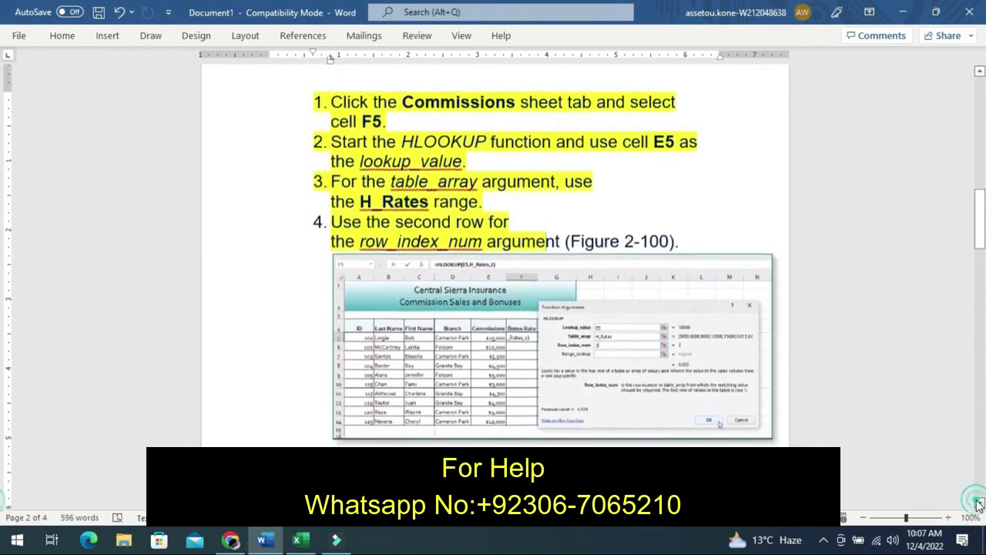
left_click(979, 504)
left_click(979, 503)
left_click(979, 504)
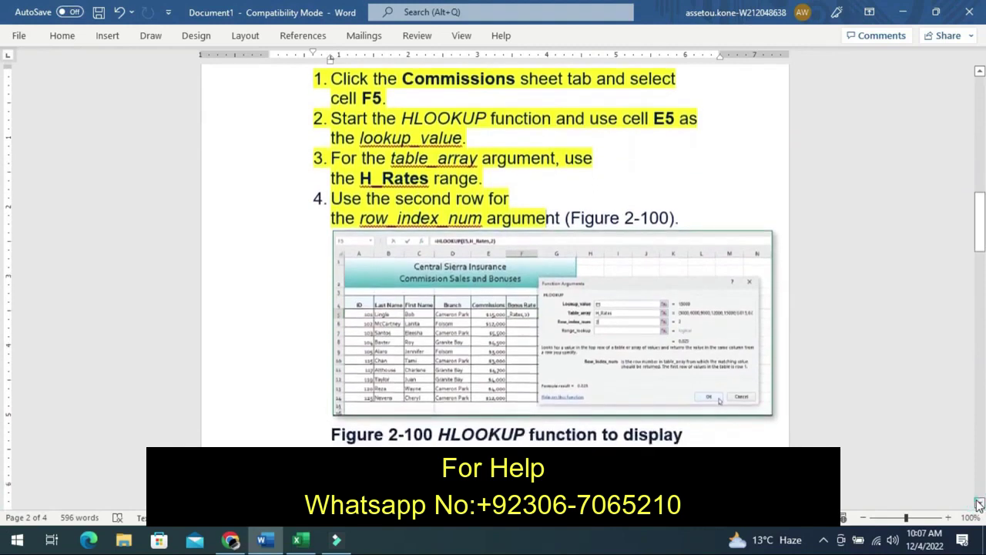
left_click(979, 503)
left_click(979, 503)
left_click(979, 504)
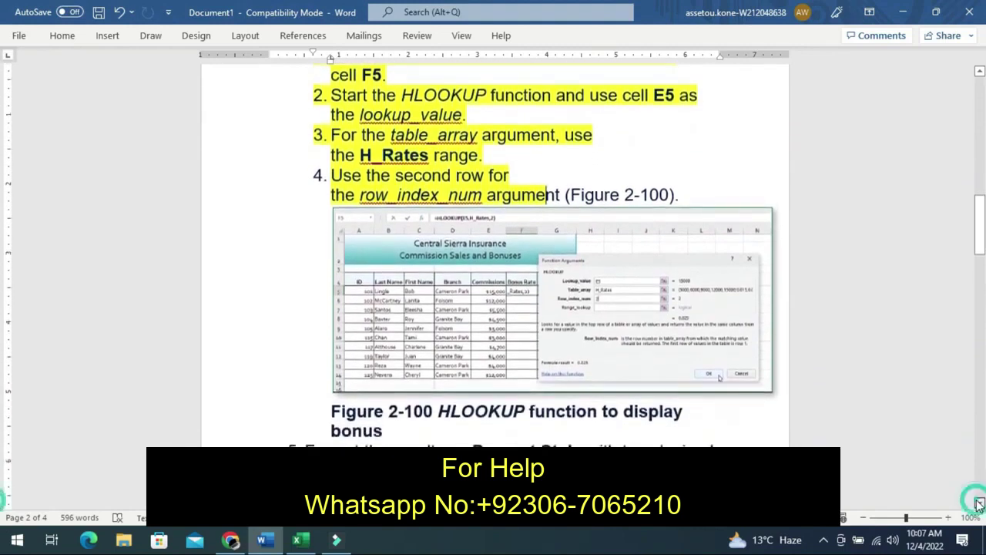
left_click(979, 504)
left_click(979, 504)
left_click(979, 504)
left_click(979, 504)
left_click(979, 504)
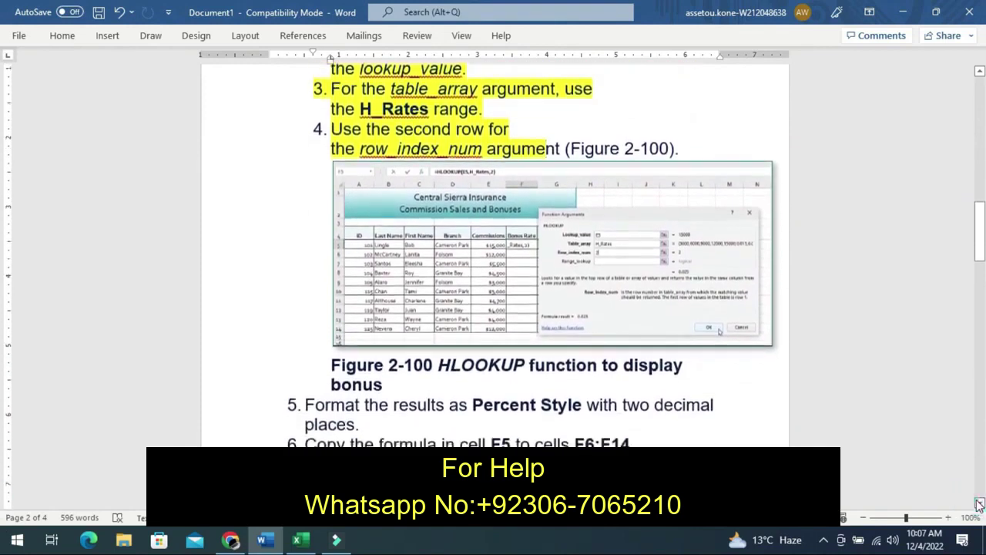
key("ctrl+shift+Up")
key("ctrl+shift+Up")
key("ctrl+shift+Up")
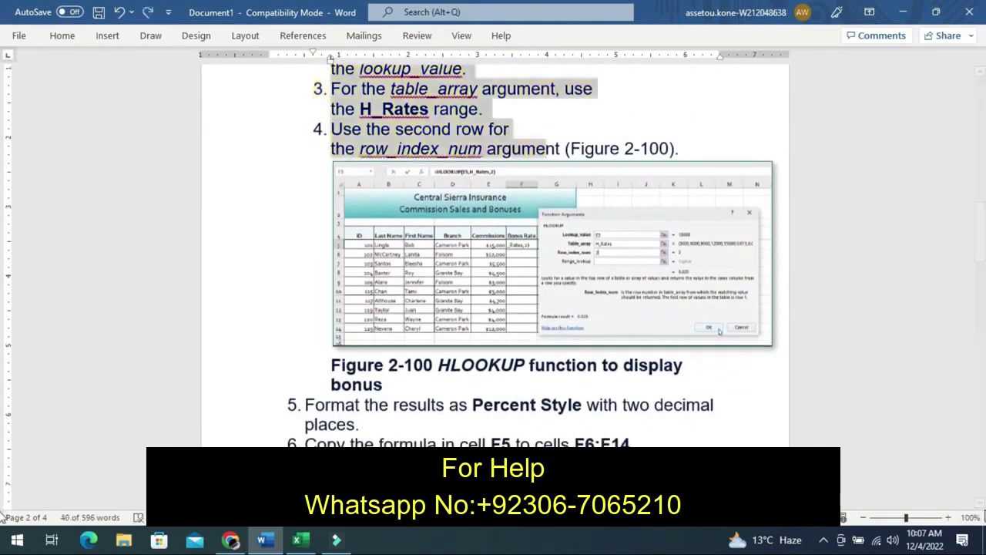
left_click(980, 502)
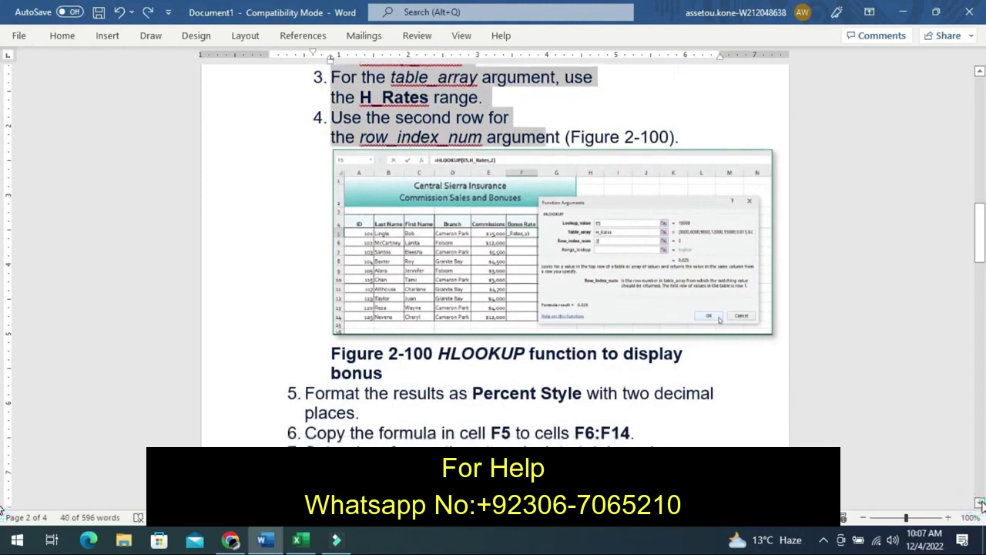
left_click(980, 503)
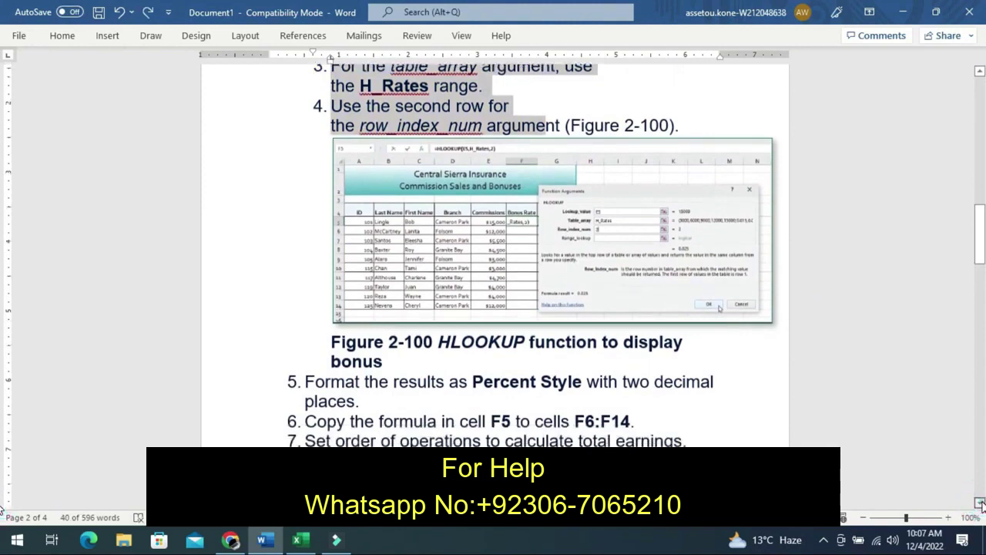
left_click(980, 502)
left_click(979, 502)
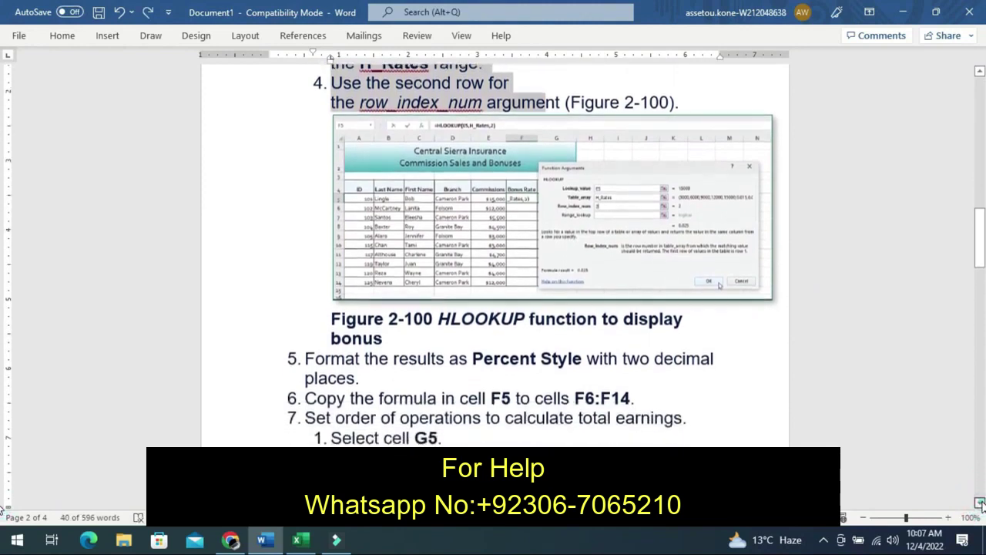
left_click(980, 502)
left_click(979, 502)
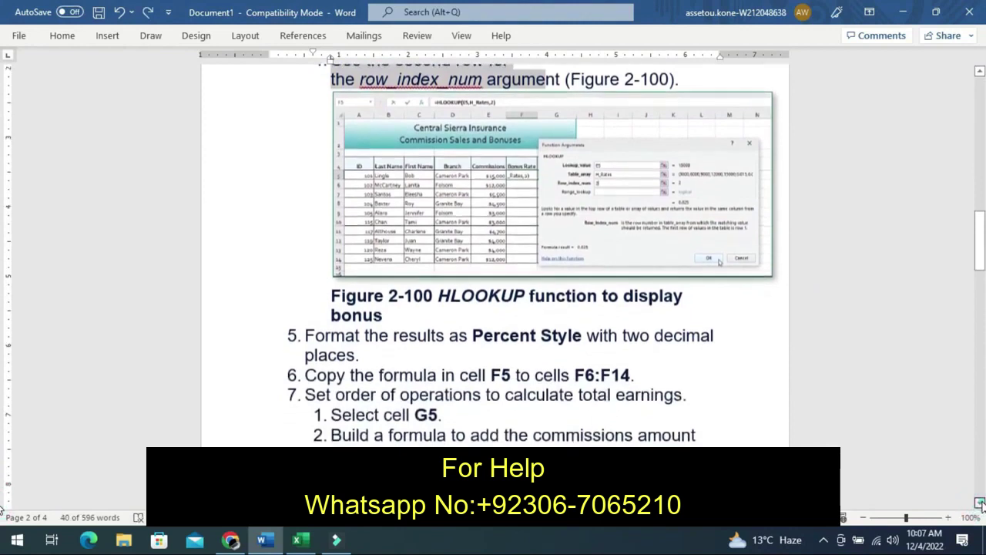
left_click(980, 502)
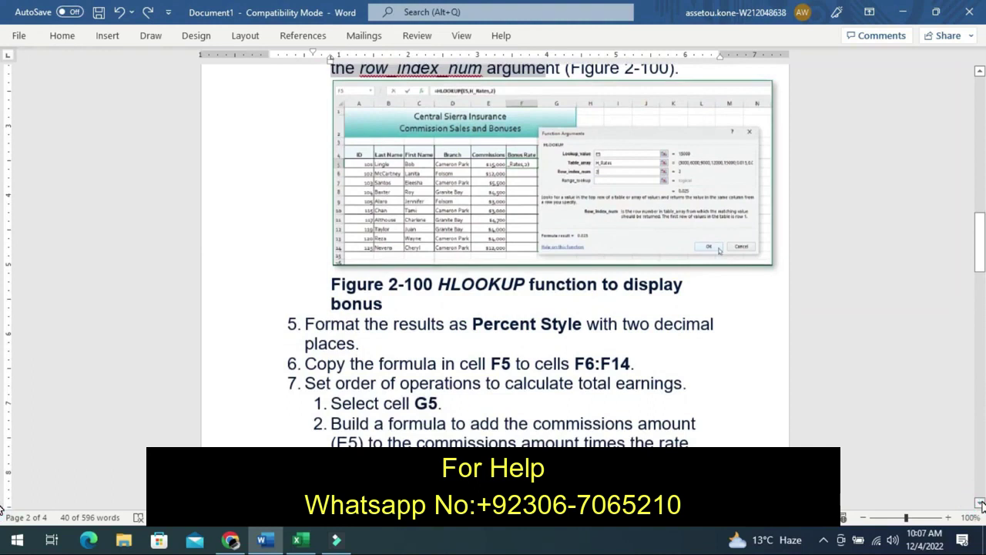
left_click(980, 502)
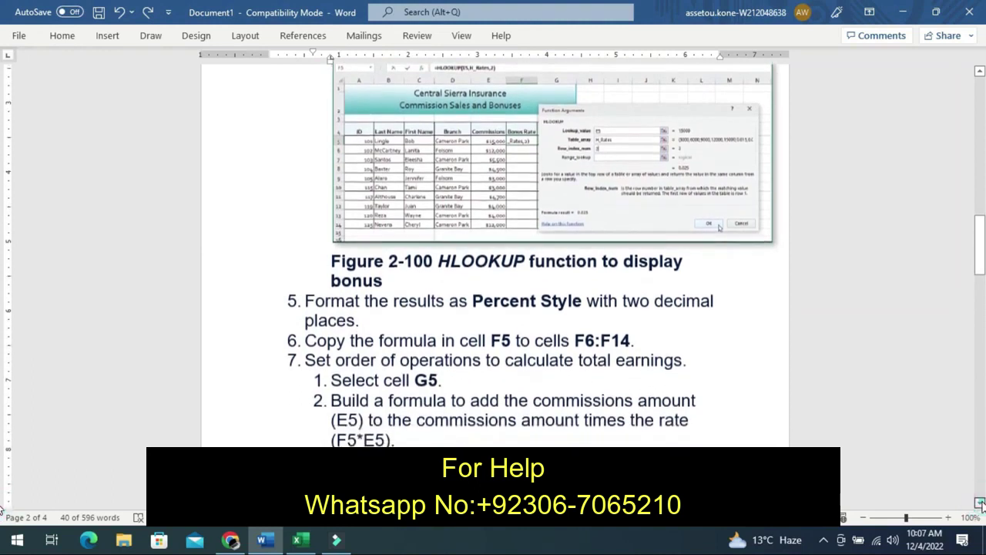
left_click(980, 502)
left_click(980, 502)
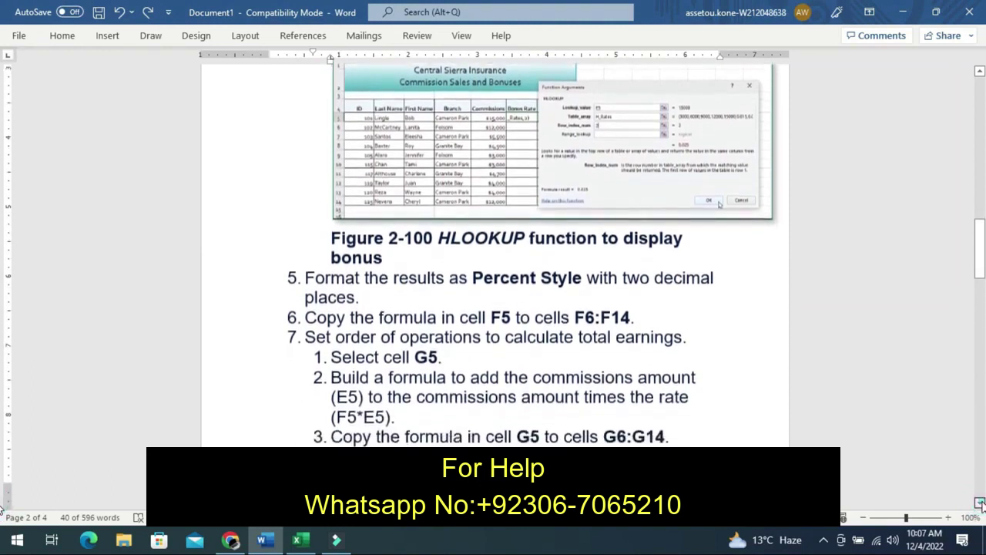
left_click(980, 502)
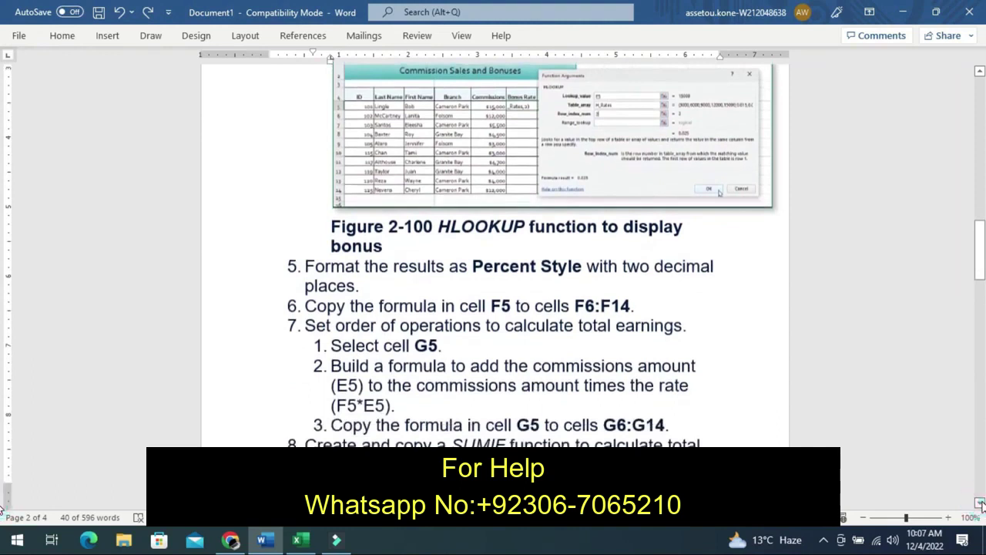
left_click(980, 502)
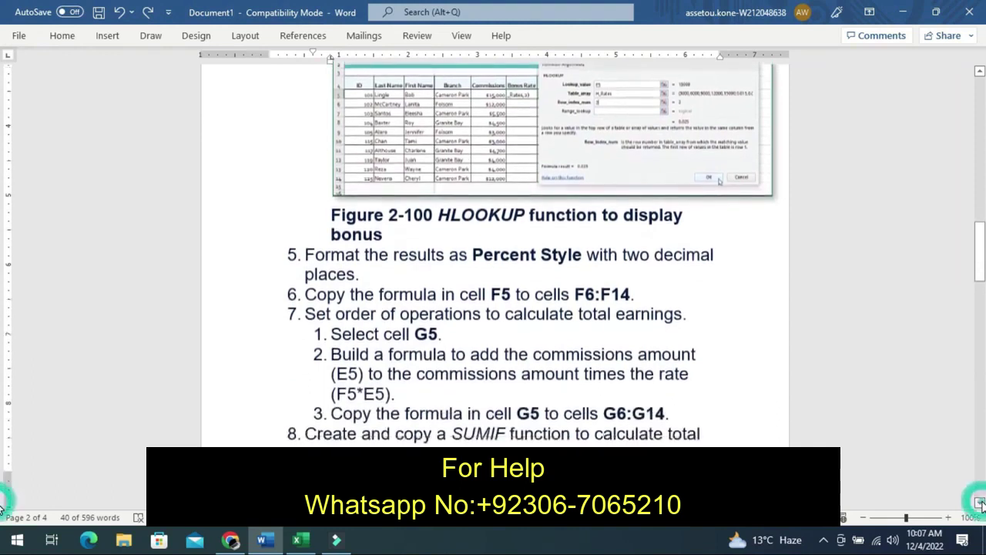
left_click(980, 503)
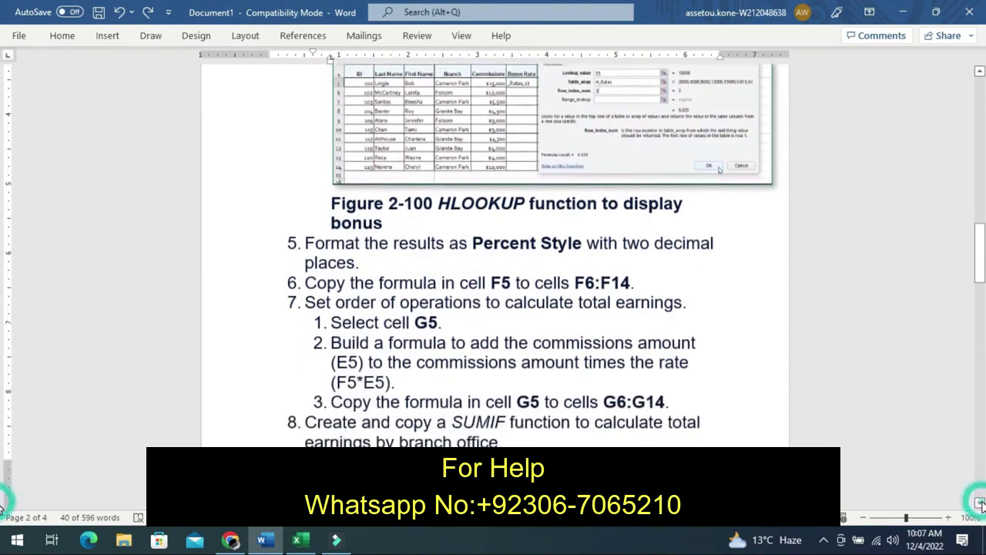
left_click(980, 502)
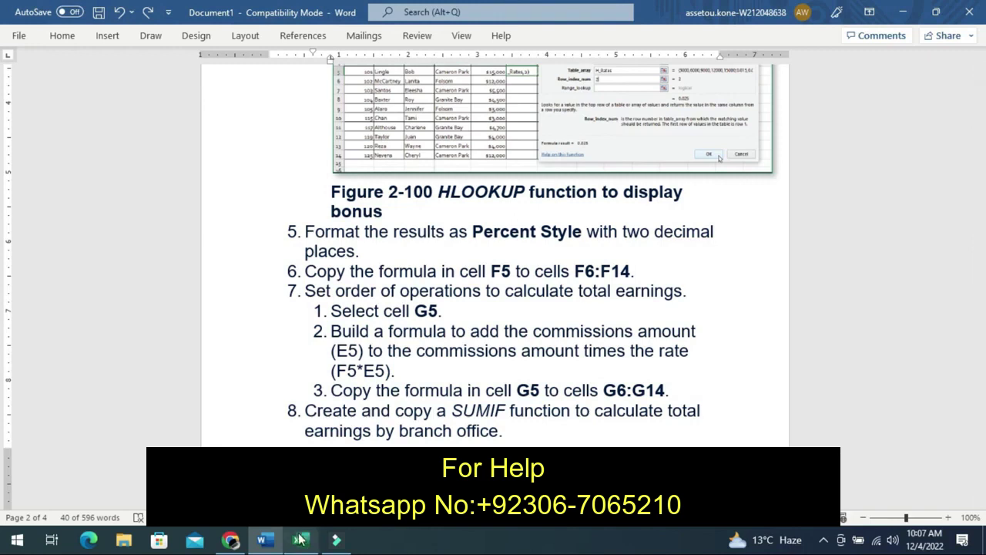
Apply Percent Style to Bonus Rate cells F5:F14 with one decimal place, e.g. 1.8%
left_click(301, 539)
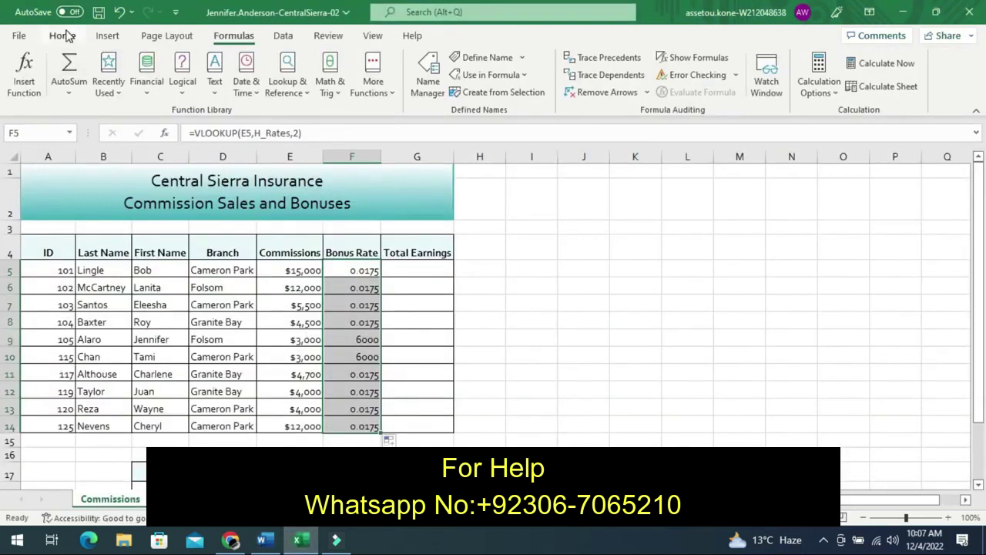
left_click(68, 36)
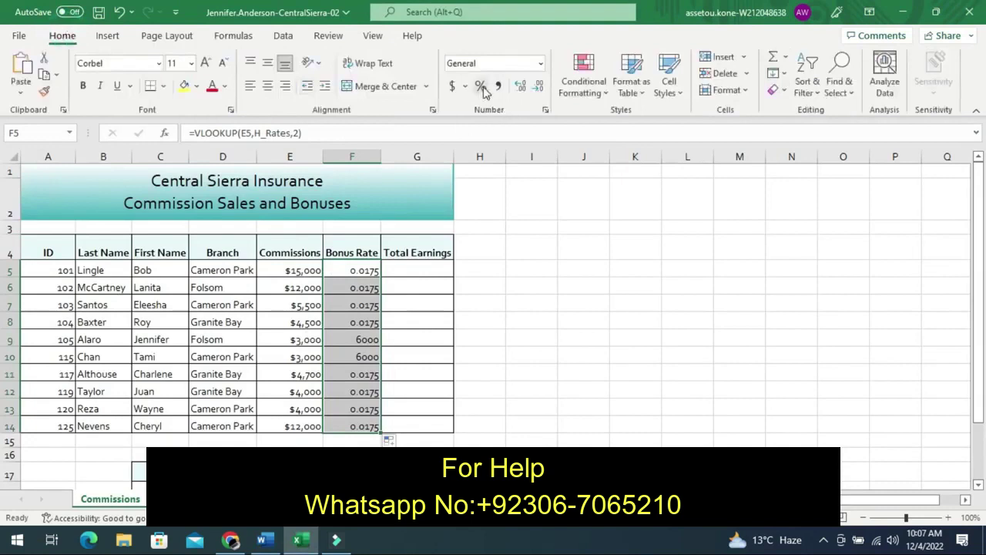
left_click(480, 86)
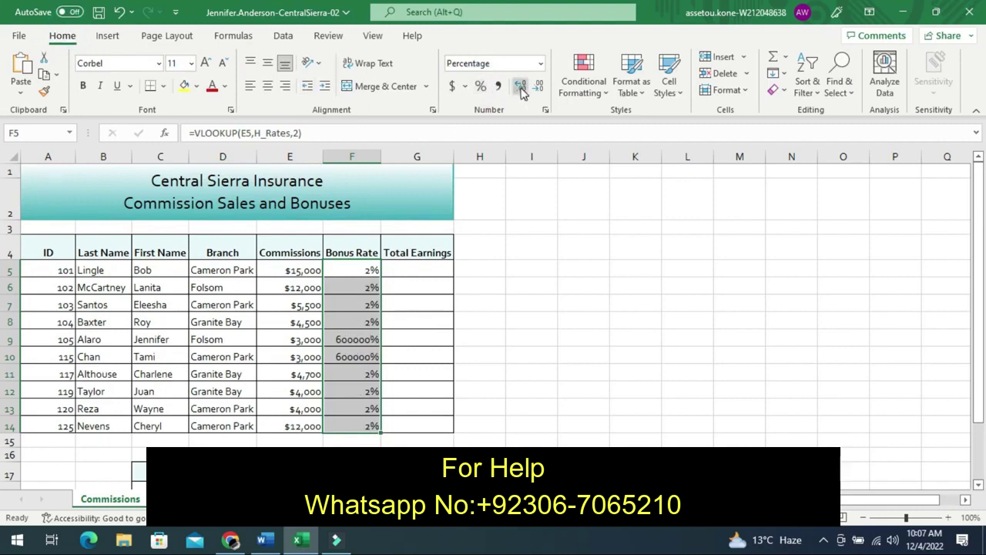
left_click(521, 89)
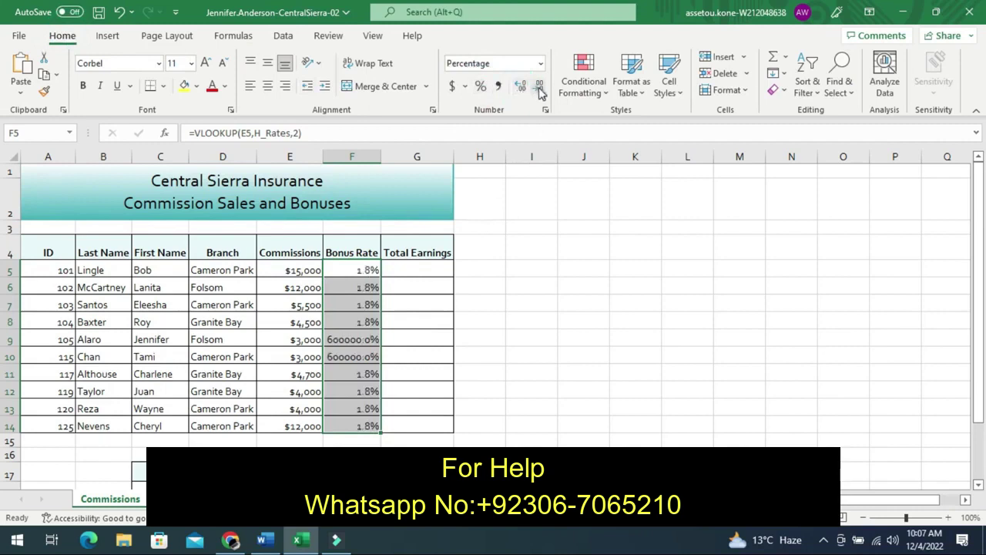
left_click(540, 88)
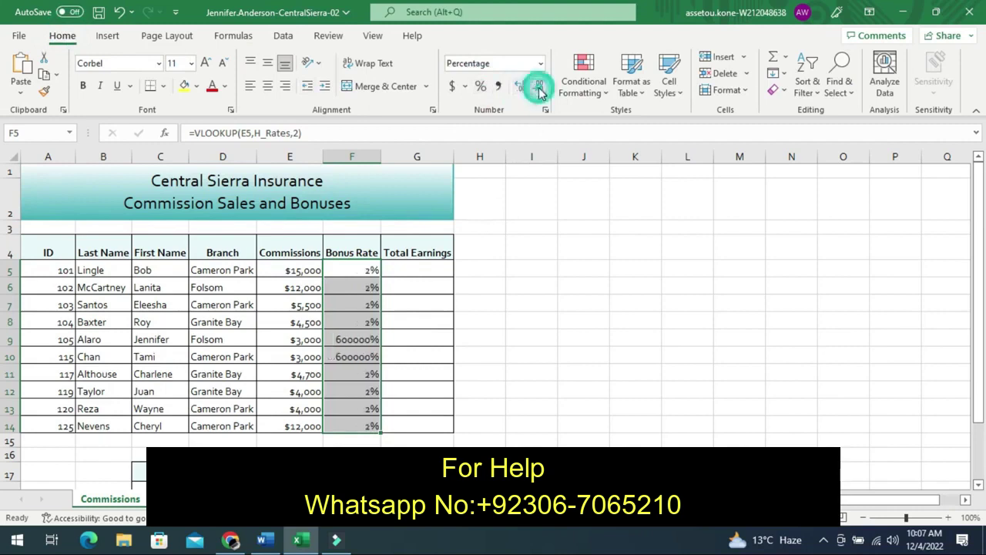
left_click(540, 89)
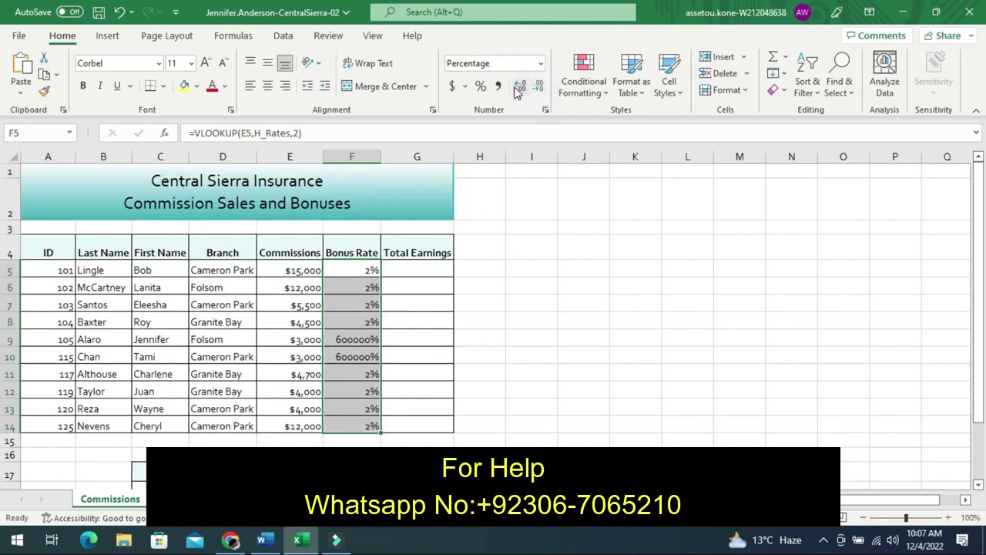
left_click(518, 88)
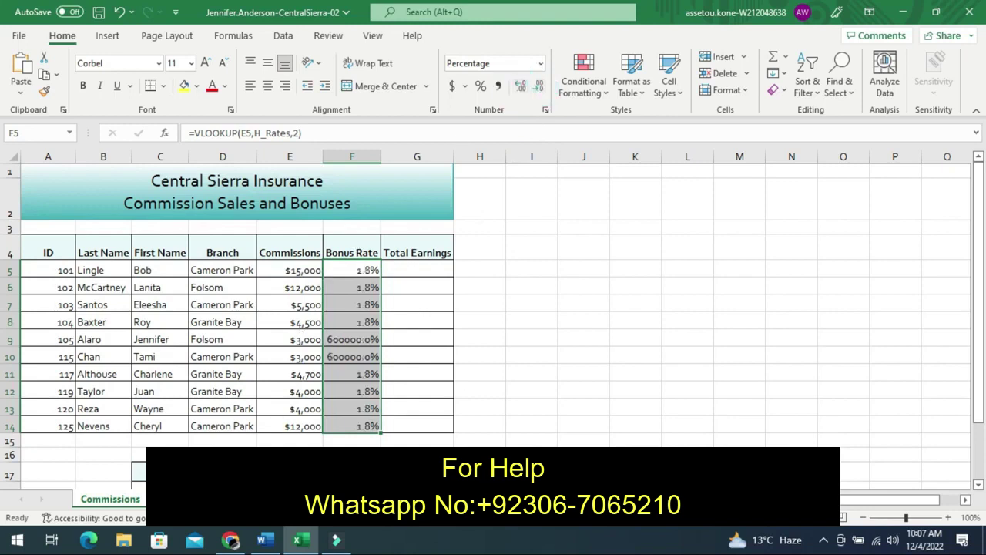
Back in Word, highlight step 7 through its G5 formula sub-step in yellow
left_click(262, 542)
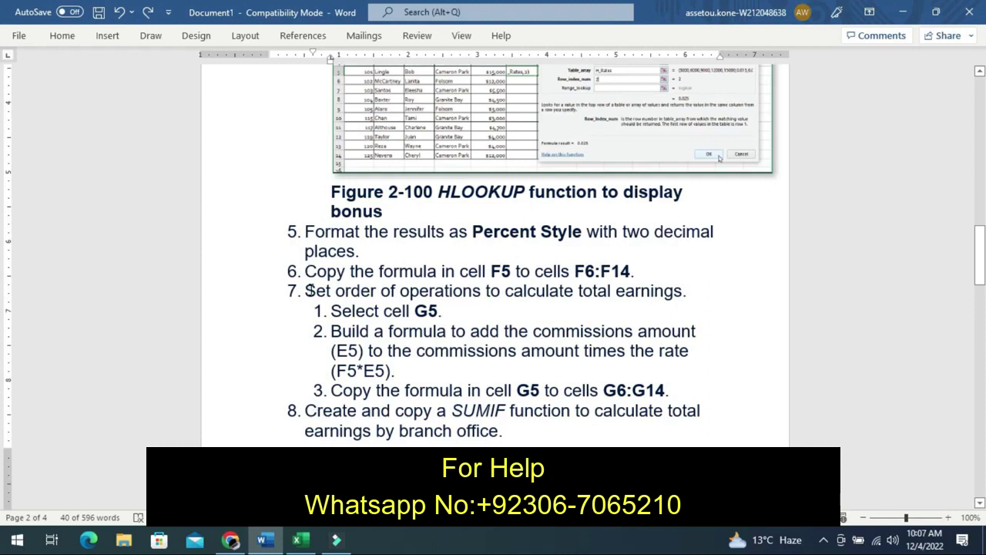
left_click_drag(307, 290, 377, 311)
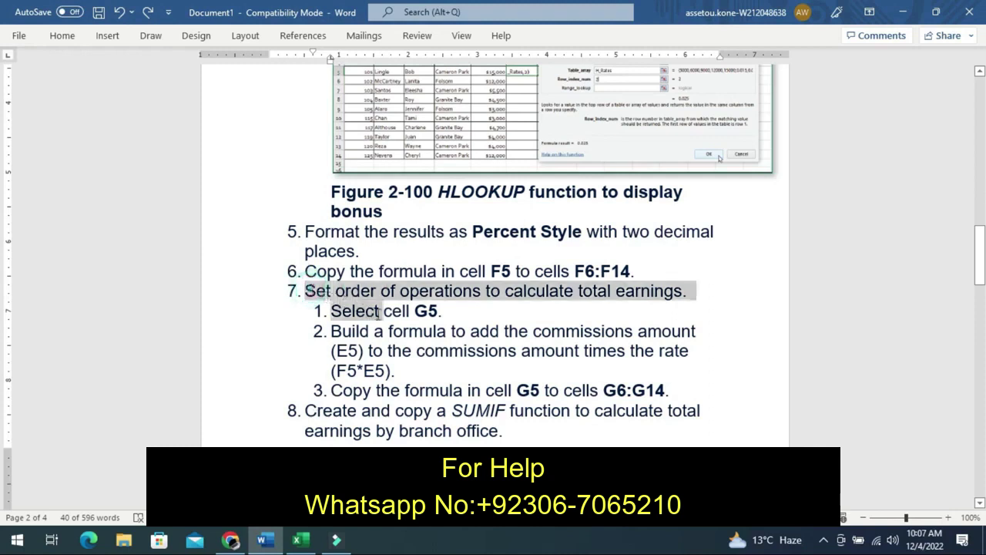
mouse_move(378, 311)
left_mouse_down()
mouse_move(421, 330)
mouse_move(426, 357)
mouse_move(414, 370)
left_mouse_up()
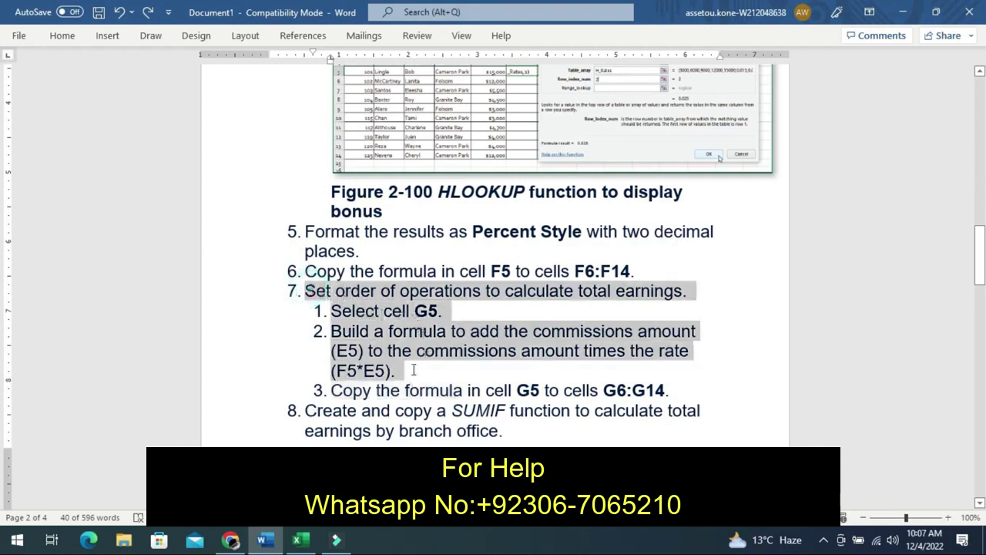
left_click_drag(413, 370, 414, 370)
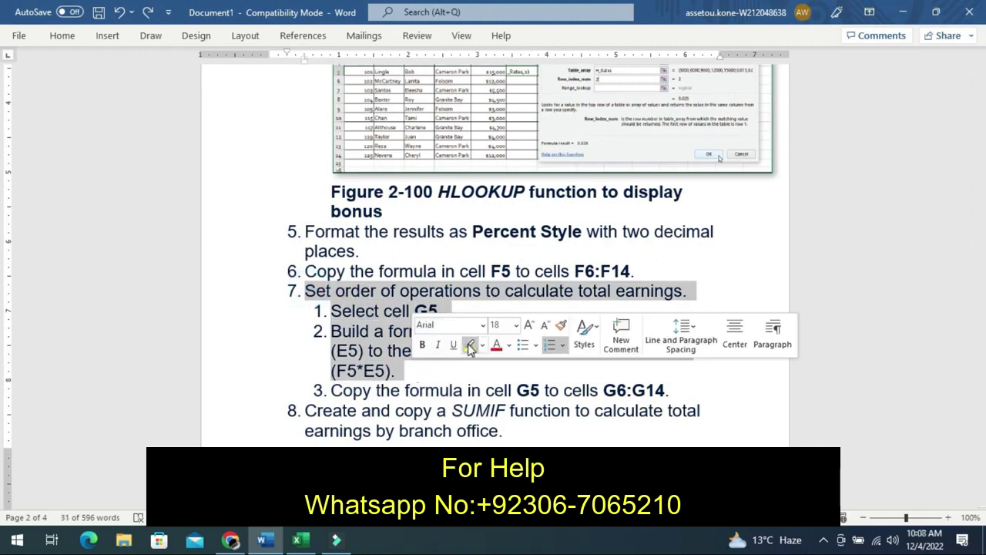
left_click(470, 345)
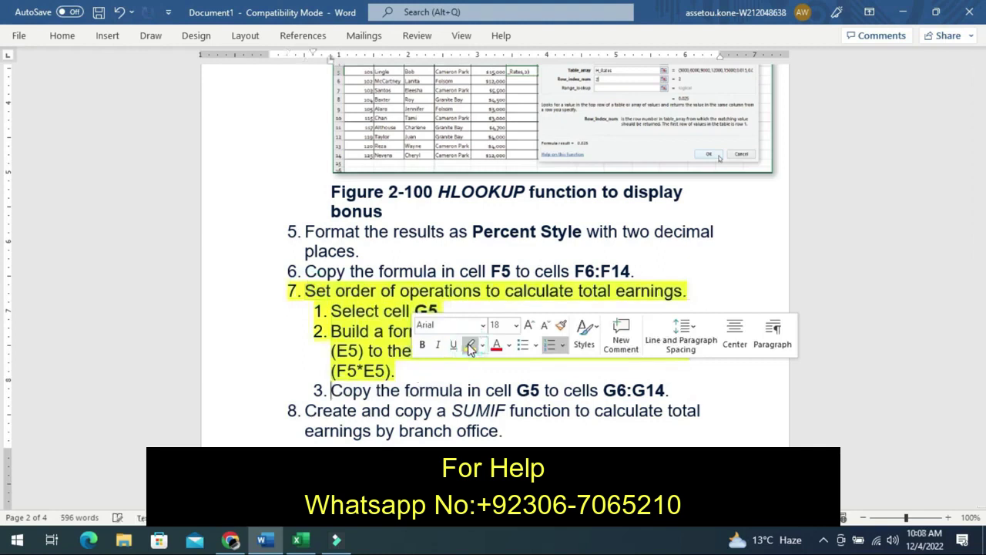
left_click(312, 362)
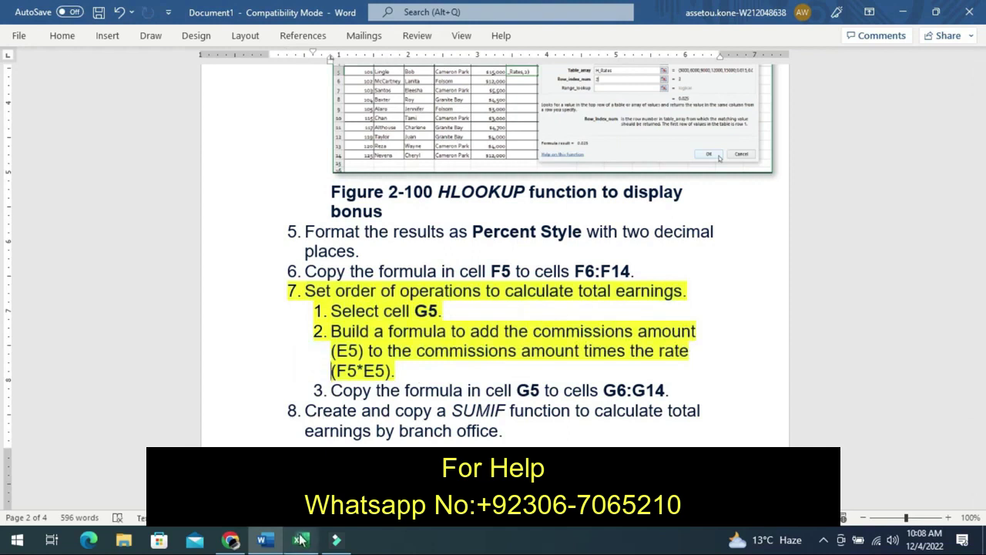
Enter =E5*F5 in G5 so the first total earnings shows $262.50
left_click(300, 540)
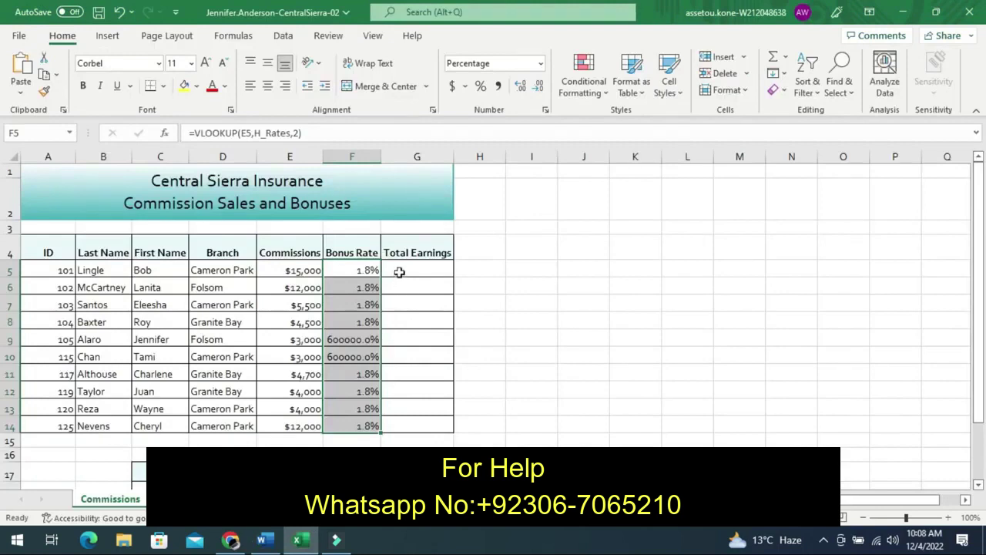
left_click(399, 271)
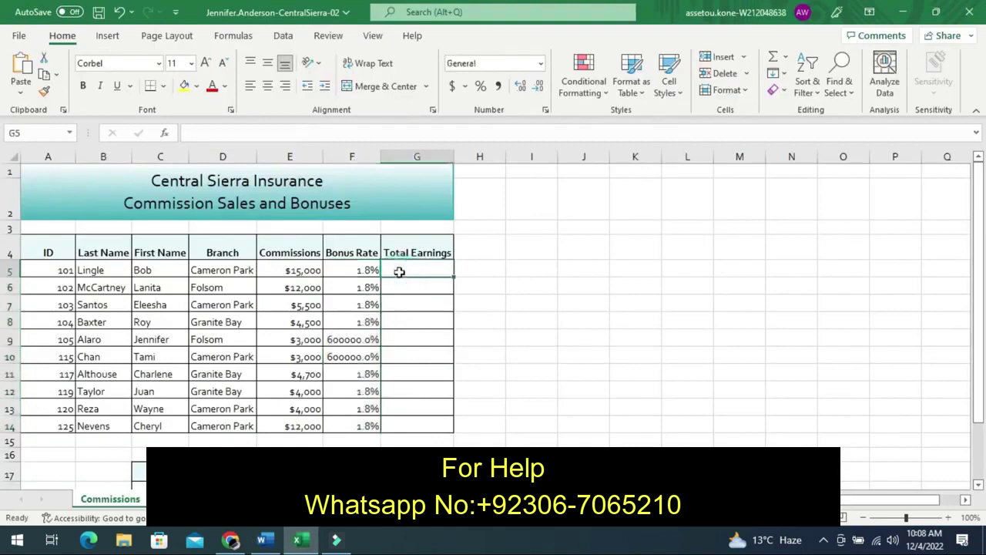
type("=")
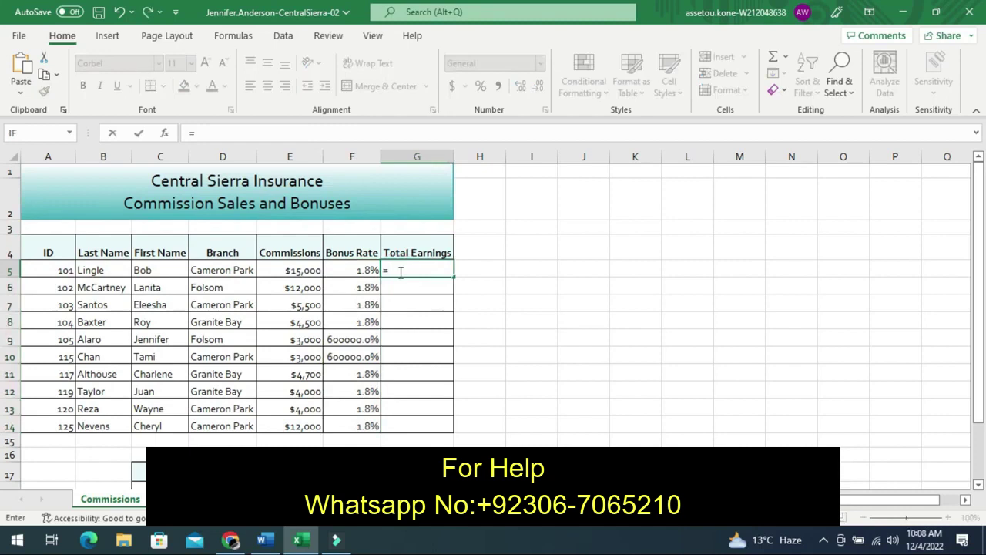
type("E")
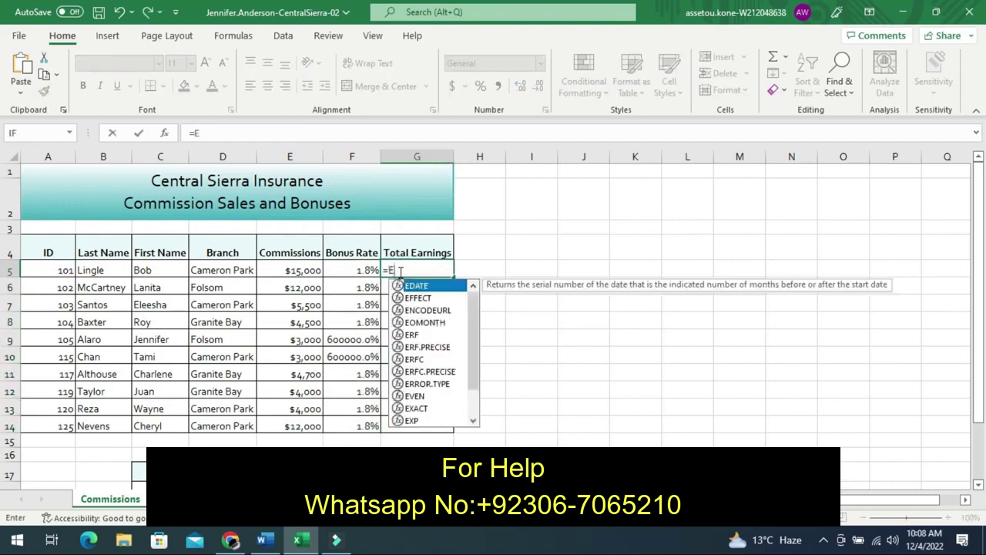
type("5")
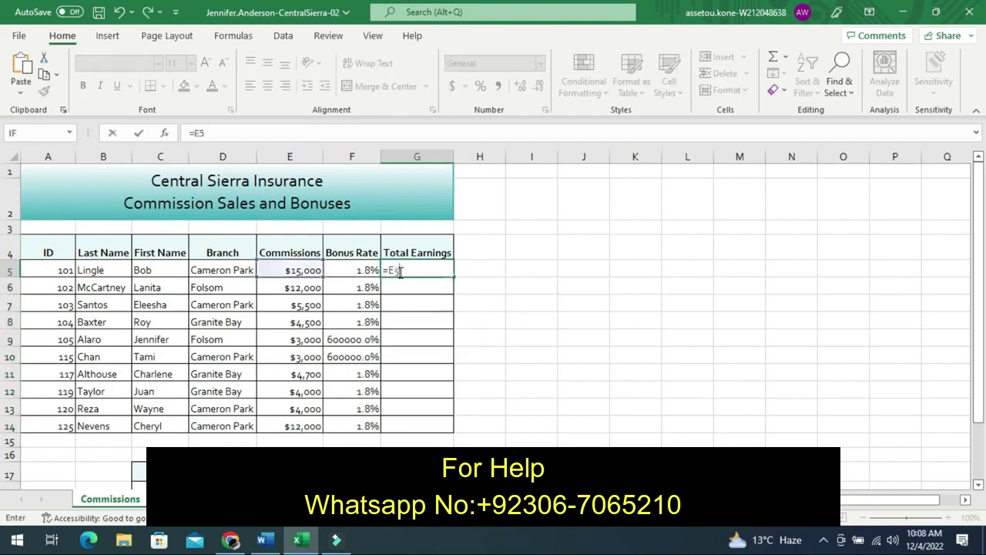
type("*")
type("F")
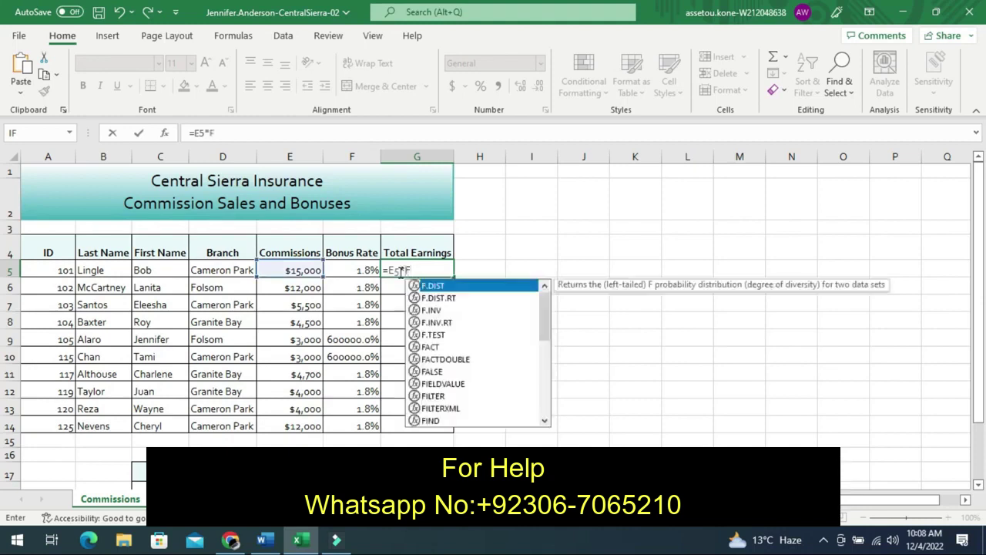
type("5")
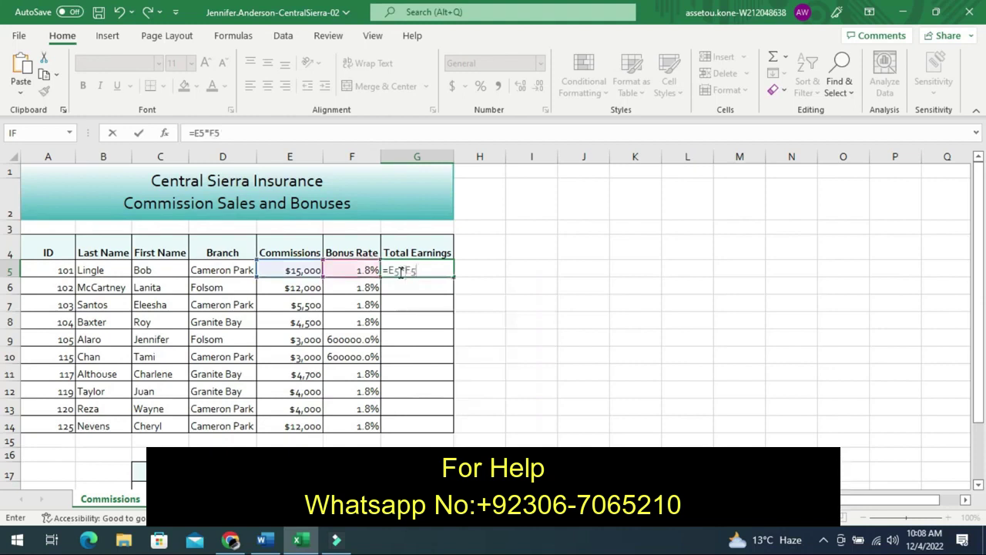
key("Return")
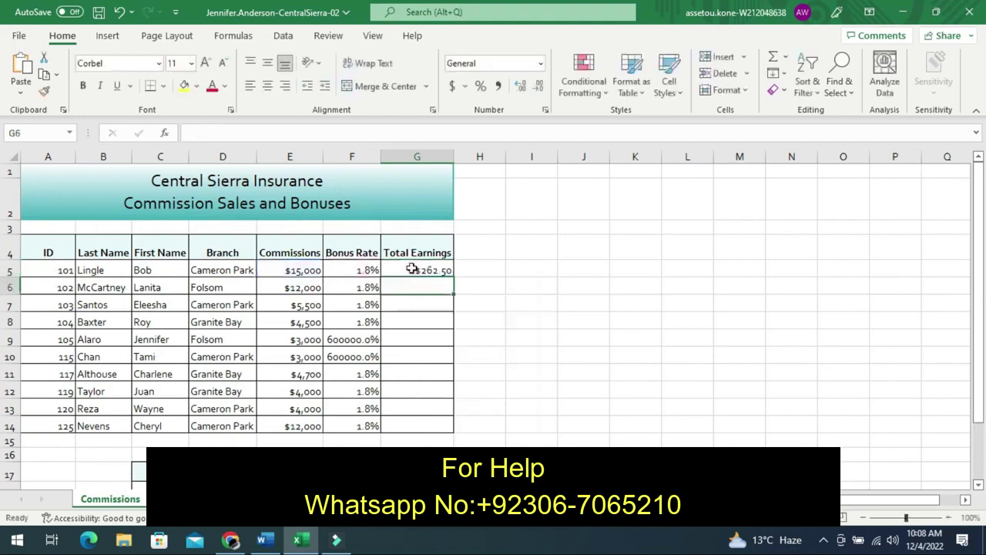
Fill G5's formula down to G14 and re-enter G9 so column G fits $18,000,000.00
left_click(413, 269)
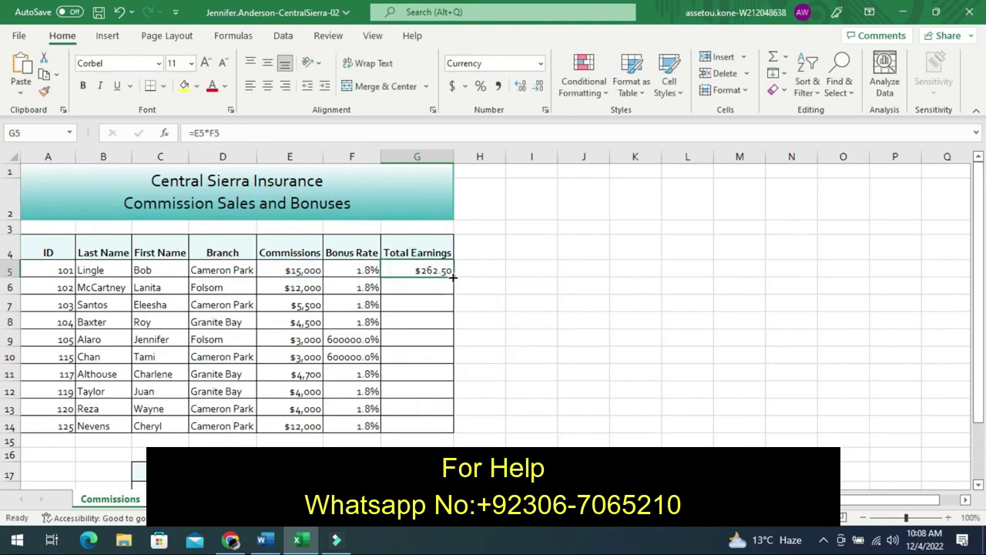
double_click(452, 277)
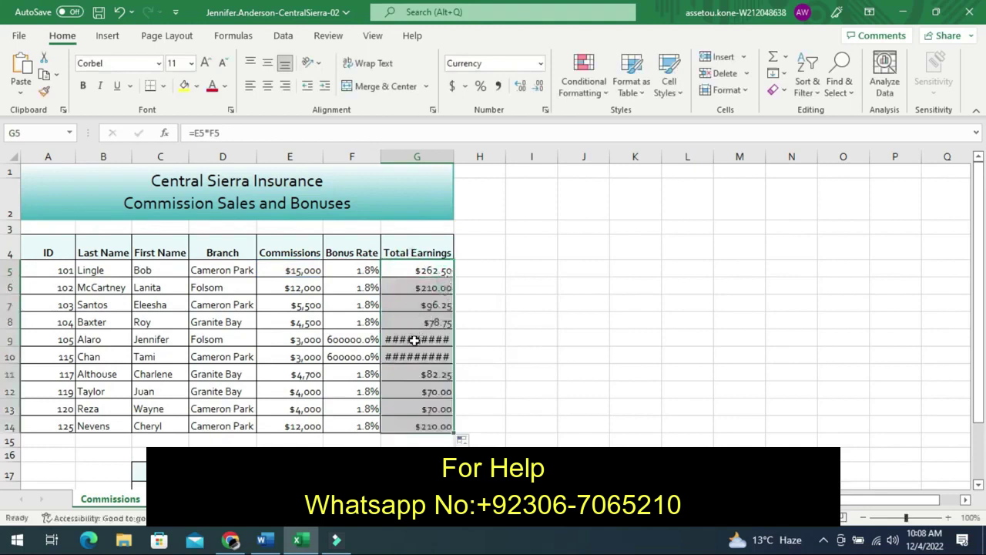
left_click(414, 340)
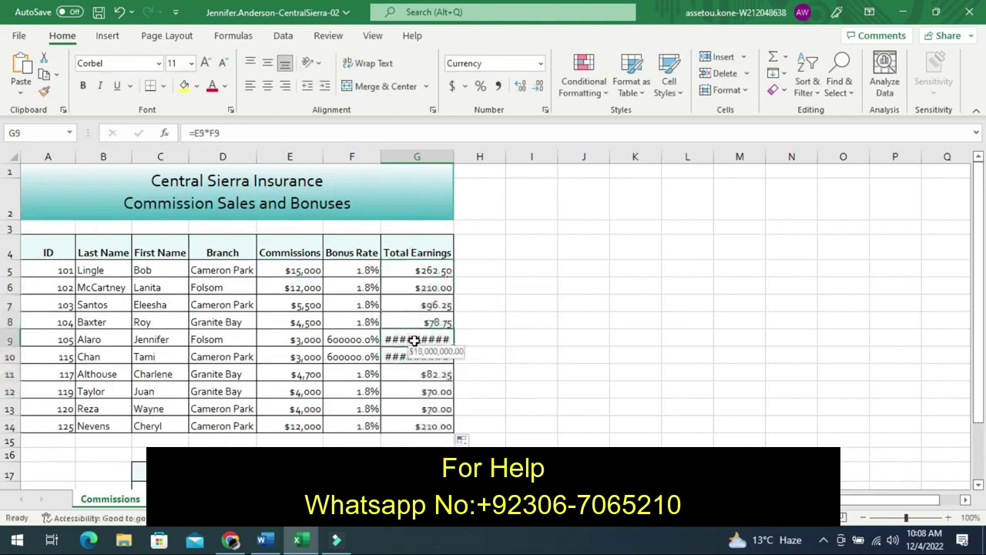
double_click(415, 340)
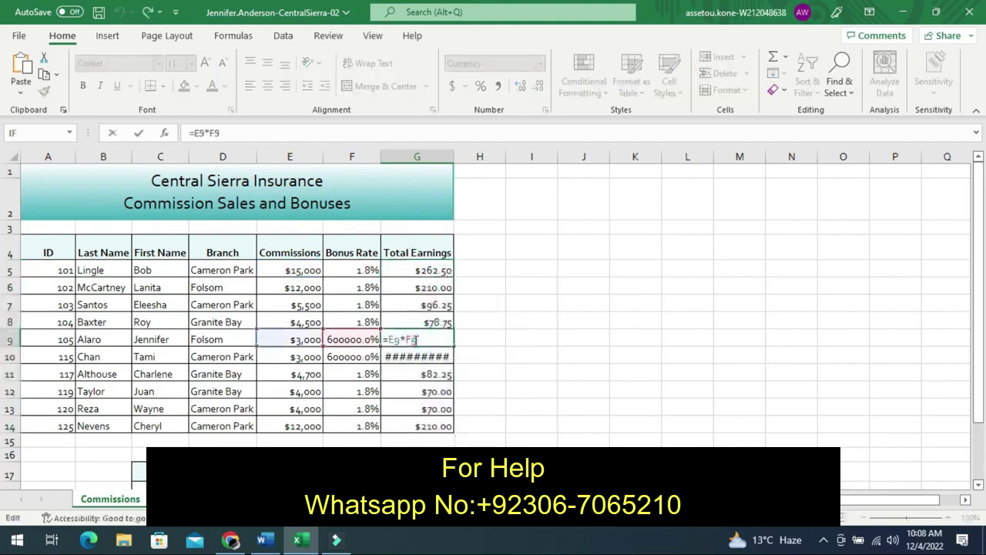
key("Return")
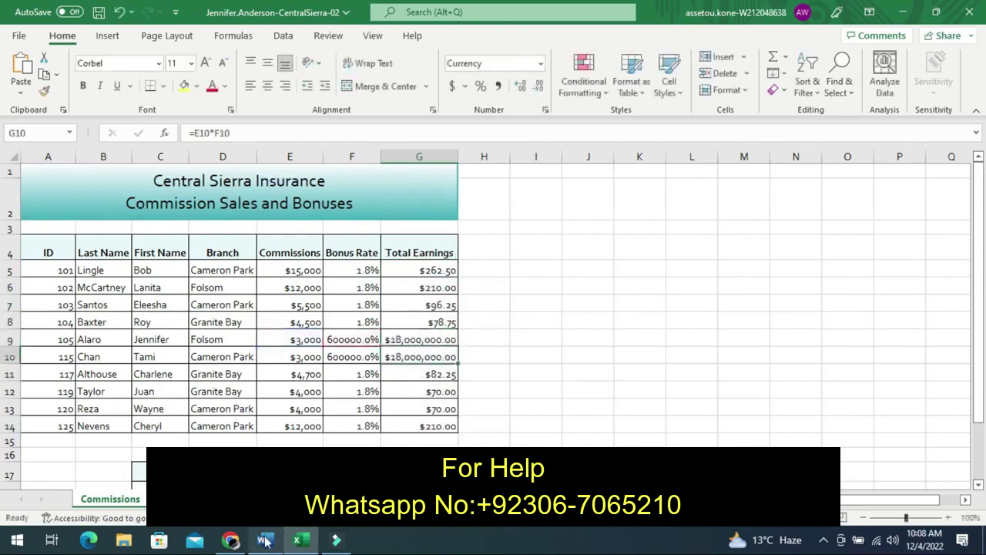
Undo step 7's yellow highlight and scroll down to step 8's SUMIF substeps
left_click(265, 541)
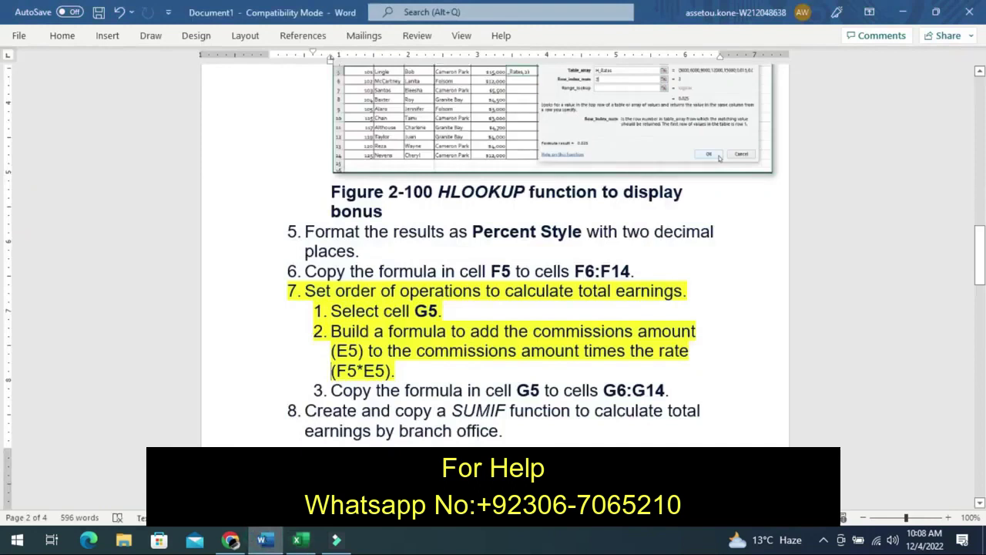
key("ctrl+z")
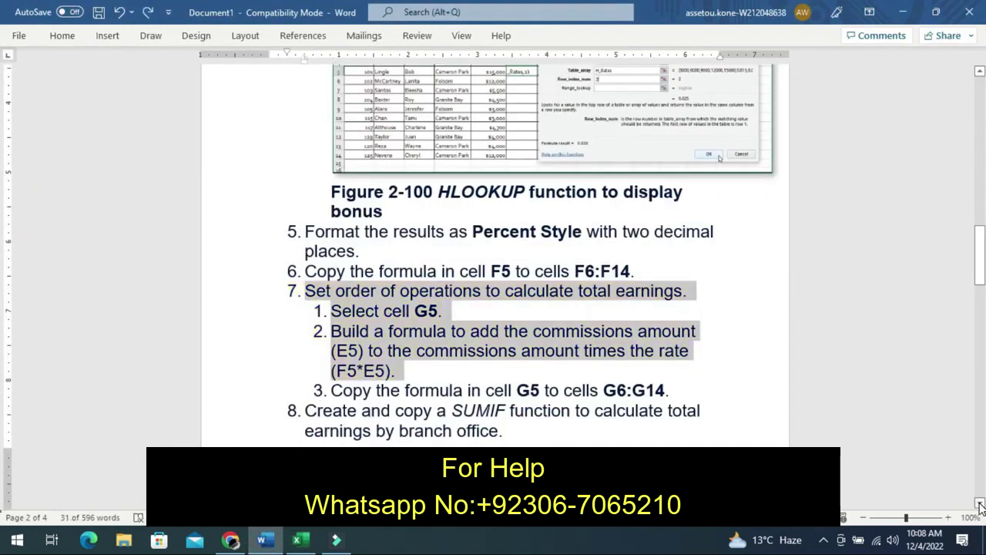
left_click(980, 505)
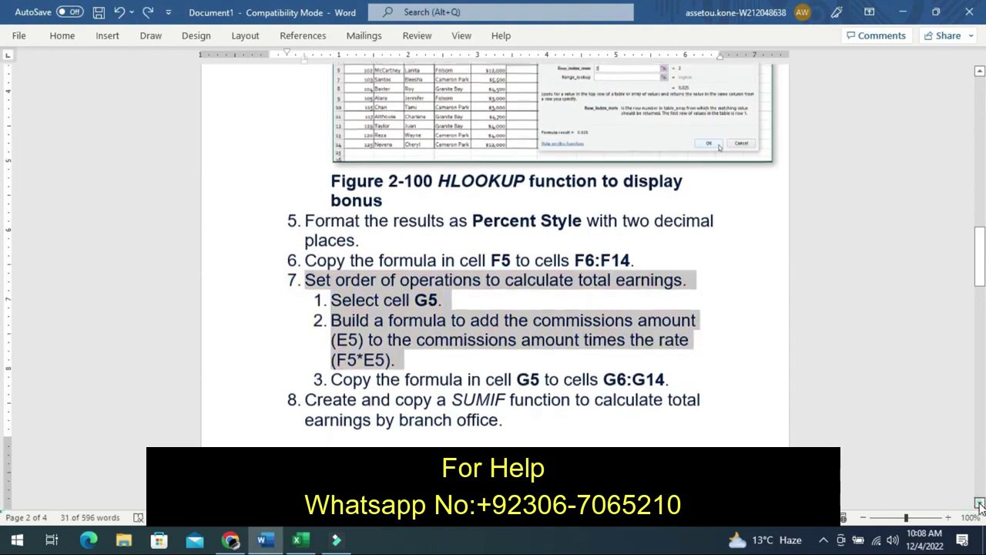
left_click(980, 504)
left_click(980, 504)
left_click(979, 505)
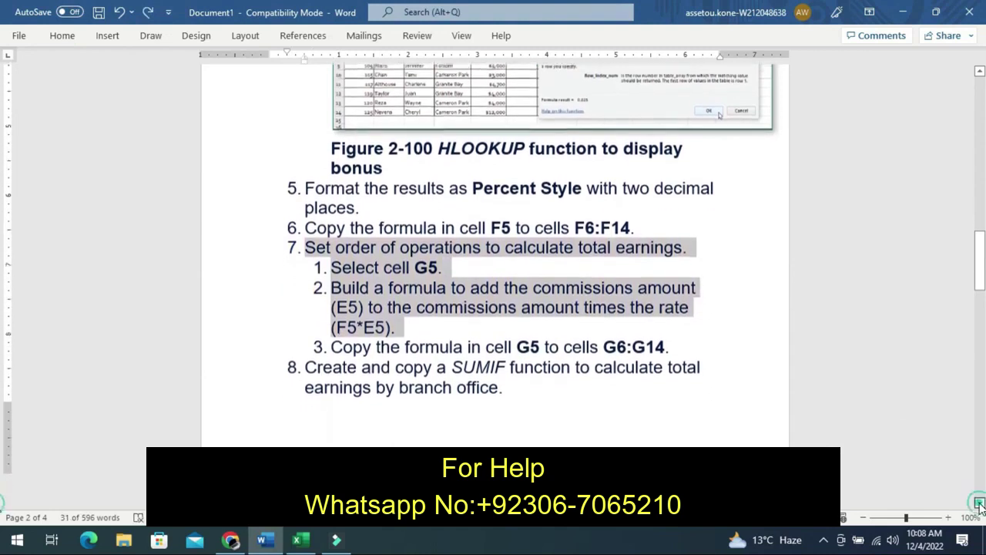
left_click(980, 504)
left_click(980, 504)
left_click(979, 504)
left_click(980, 504)
left_click(980, 505)
left_click(980, 505)
left_click(980, 504)
left_click(980, 504)
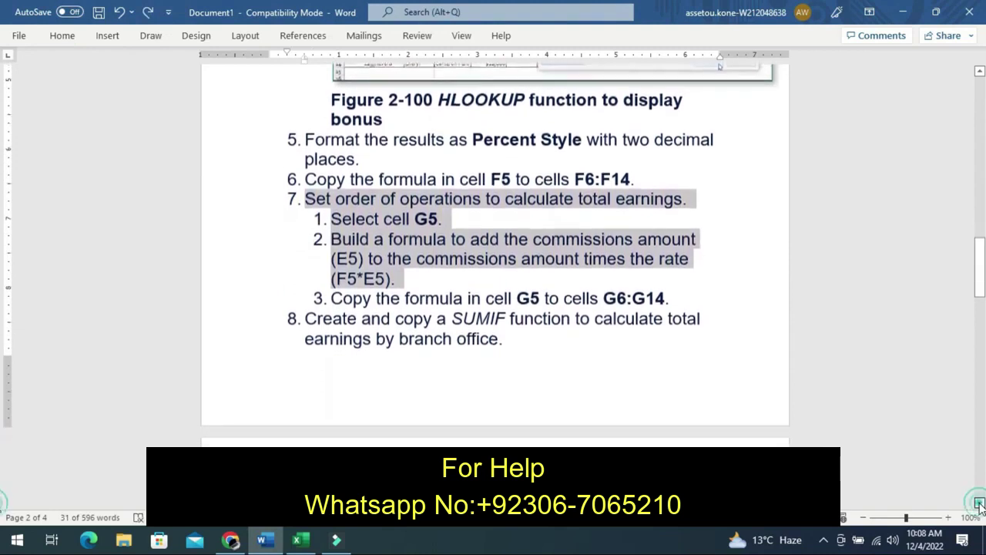
left_click(980, 505)
left_click(980, 505)
left_click(980, 504)
left_click(980, 505)
left_click(980, 505)
left_click(979, 504)
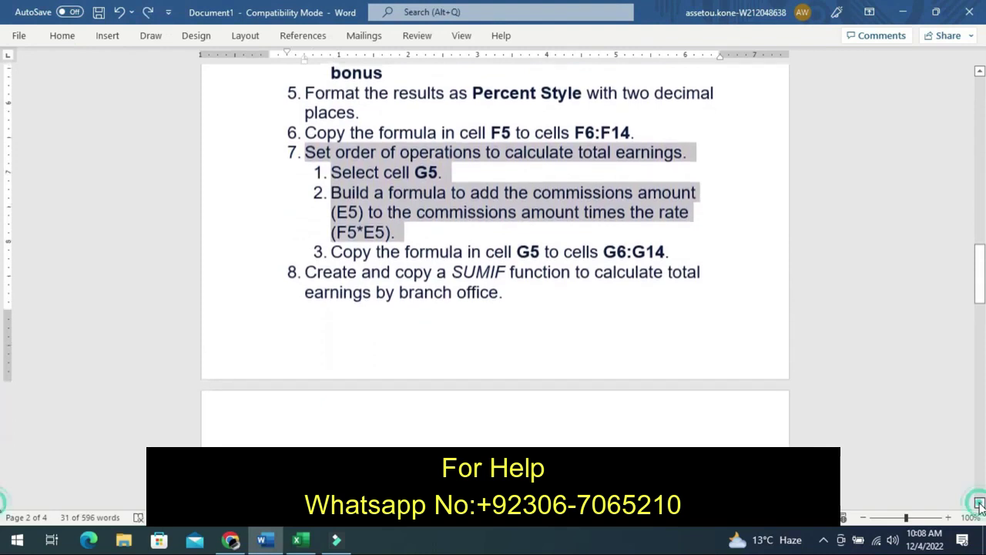
left_click(980, 504)
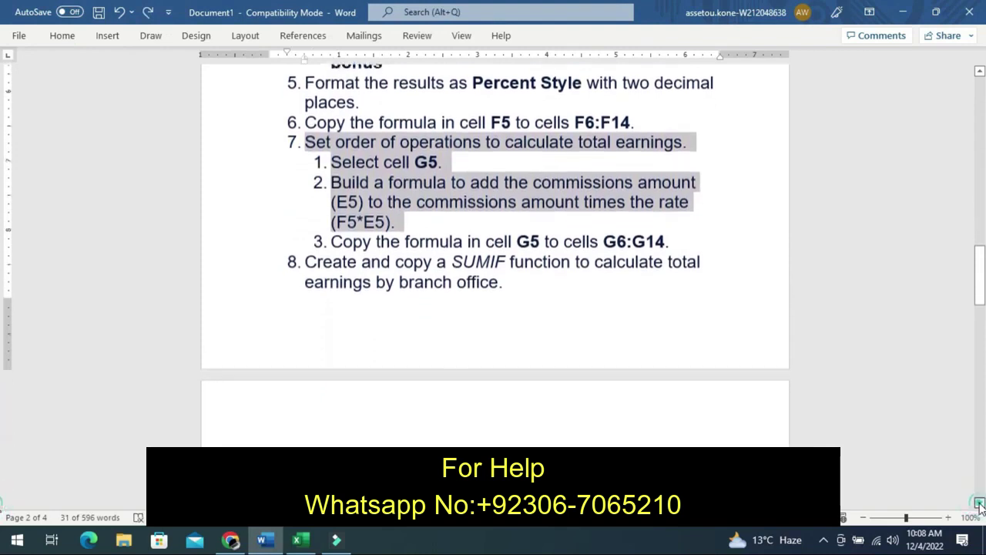
left_click(979, 505)
left_click(980, 504)
left_click(979, 504)
left_click(980, 504)
left_click(980, 504)
left_click(980, 505)
left_click(980, 504)
left_click(979, 505)
left_click(980, 504)
left_click(980, 504)
left_click(980, 504)
left_click(980, 505)
left_click(980, 504)
left_click(980, 504)
left_click(980, 505)
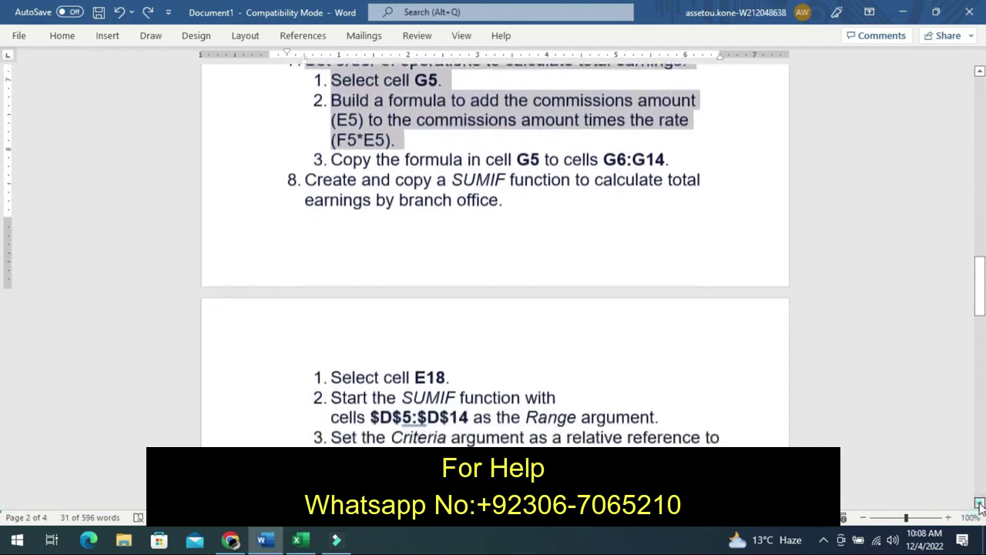
left_click(979, 505)
left_click(980, 505)
left_click(980, 504)
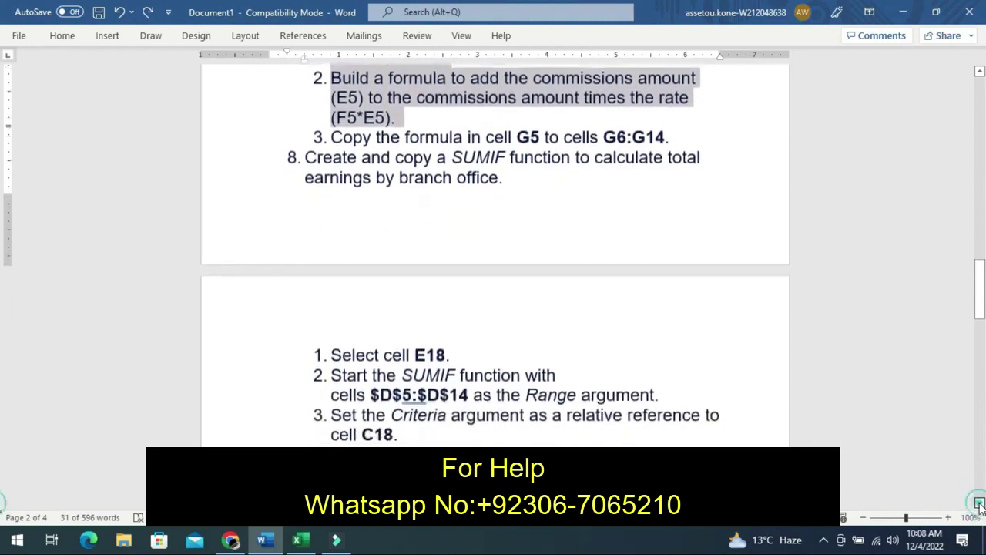
left_click(980, 504)
left_click(980, 505)
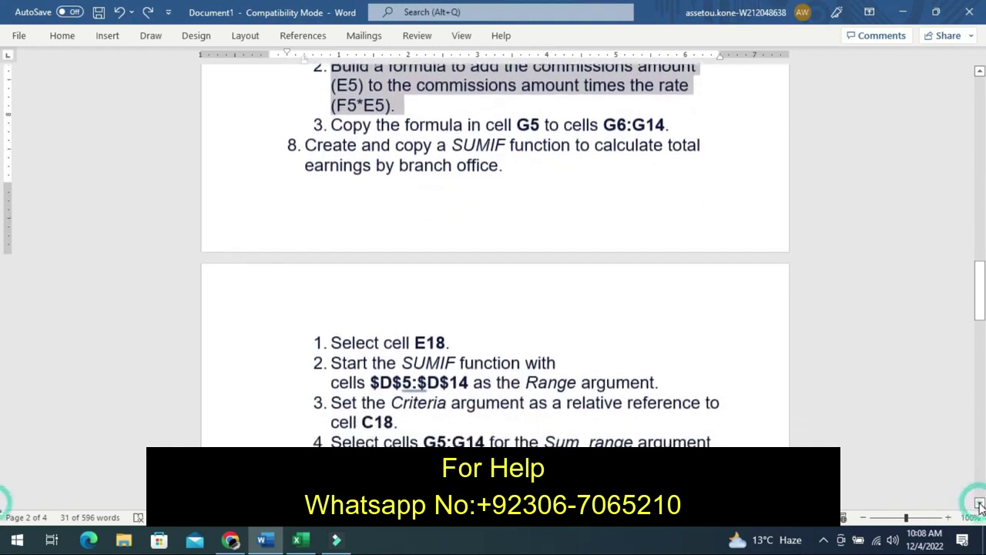
Highlight step 8 and SUMIF substeps 1–4 in yellow, then return to the CentralSierra-02 workbook
left_click(979, 504)
left_click(980, 505)
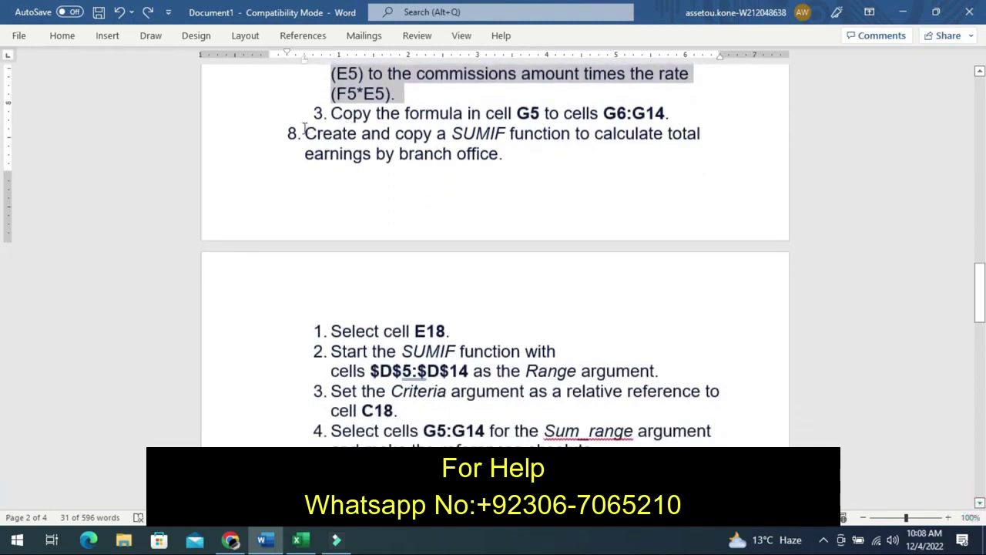
left_click_drag(305, 131, 338, 156)
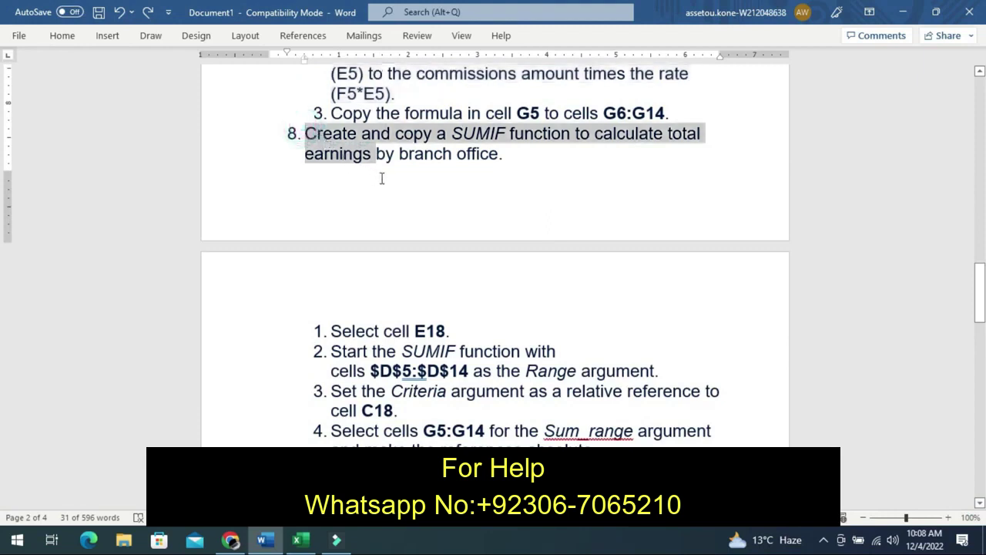
left_click_drag(382, 178, 440, 218)
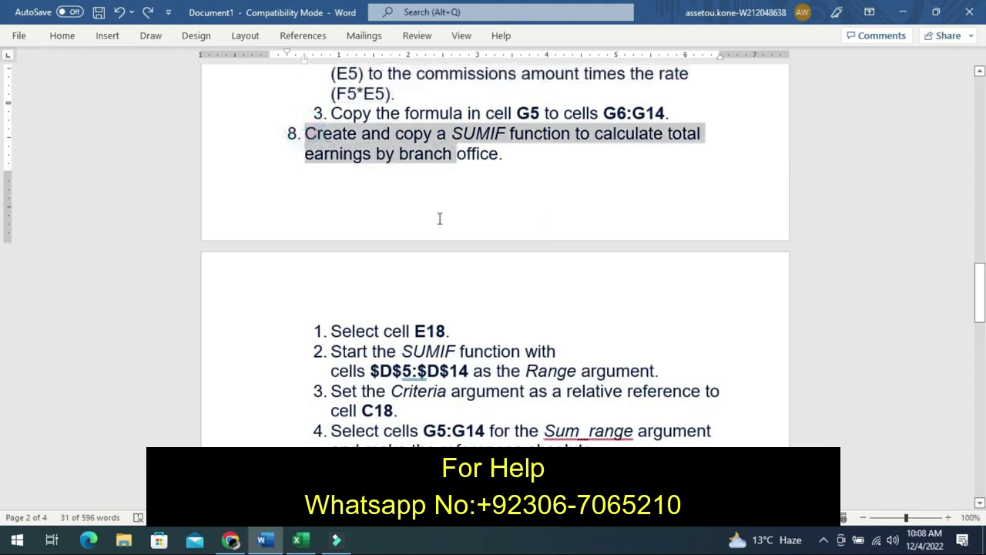
left_click_drag(440, 218, 414, 402)
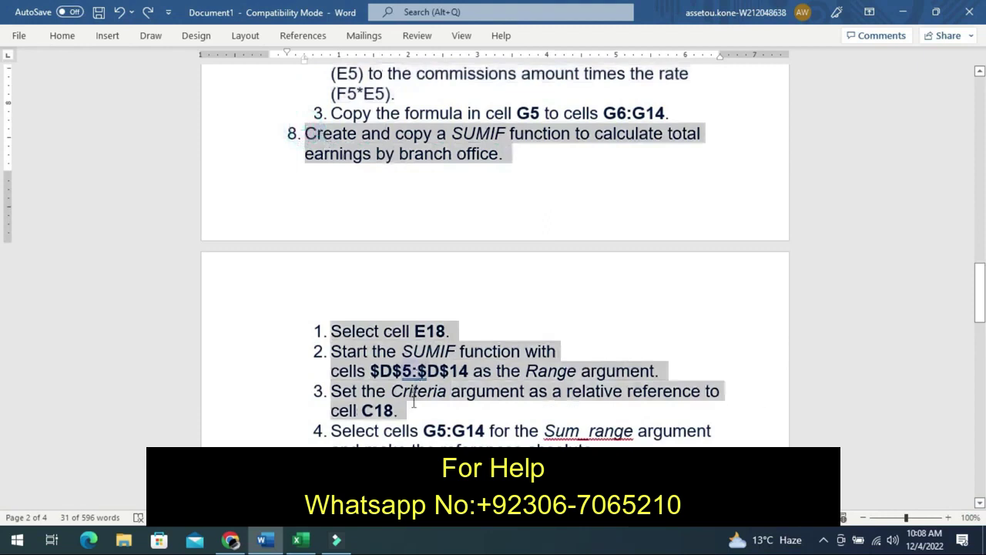
left_click_drag(413, 402, 447, 451)
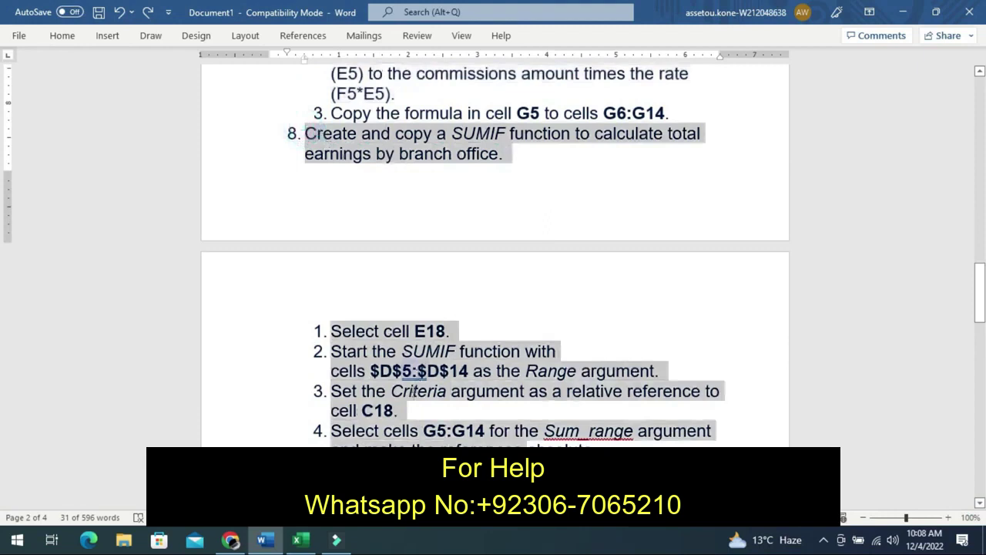
left_click_drag(527, 452, 607, 452)
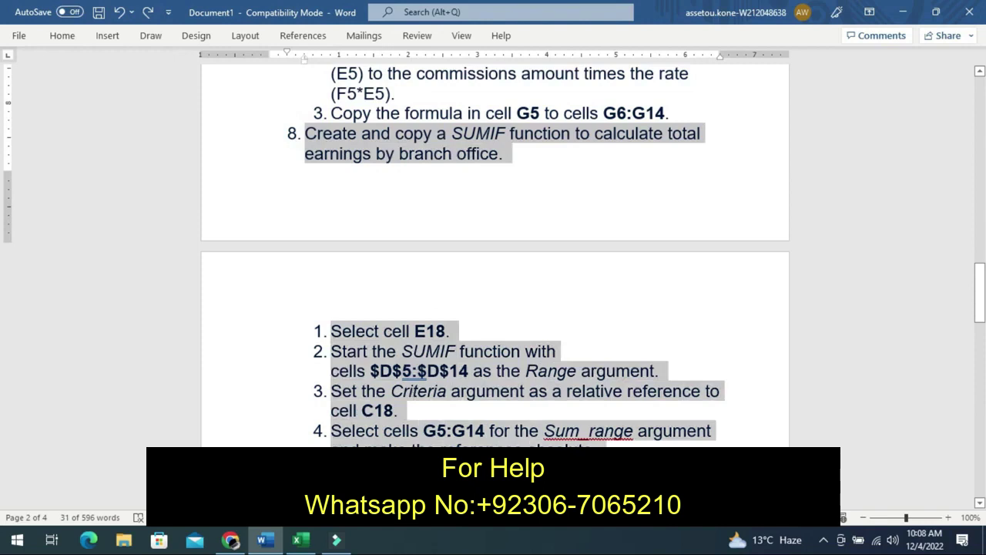
right_click(551, 456)
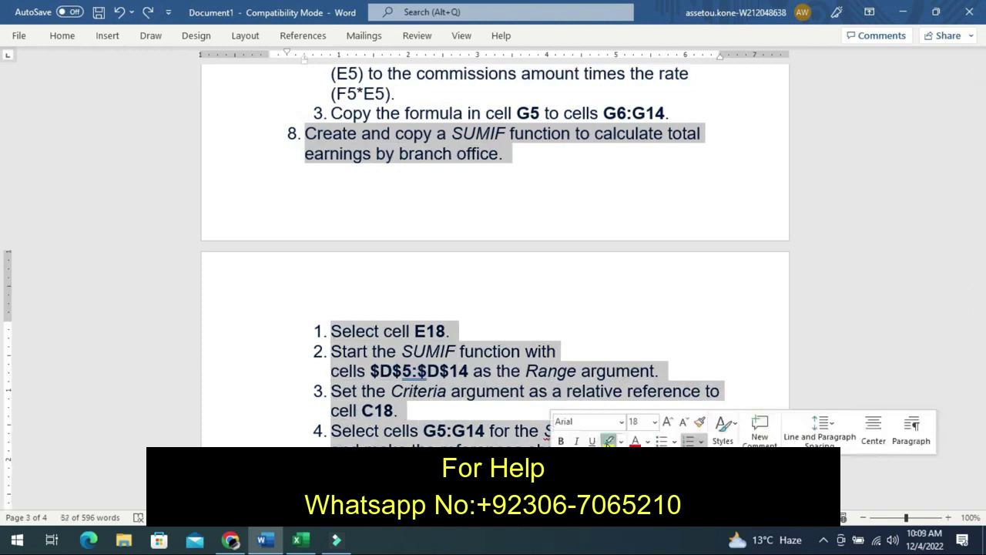
left_click(608, 441)
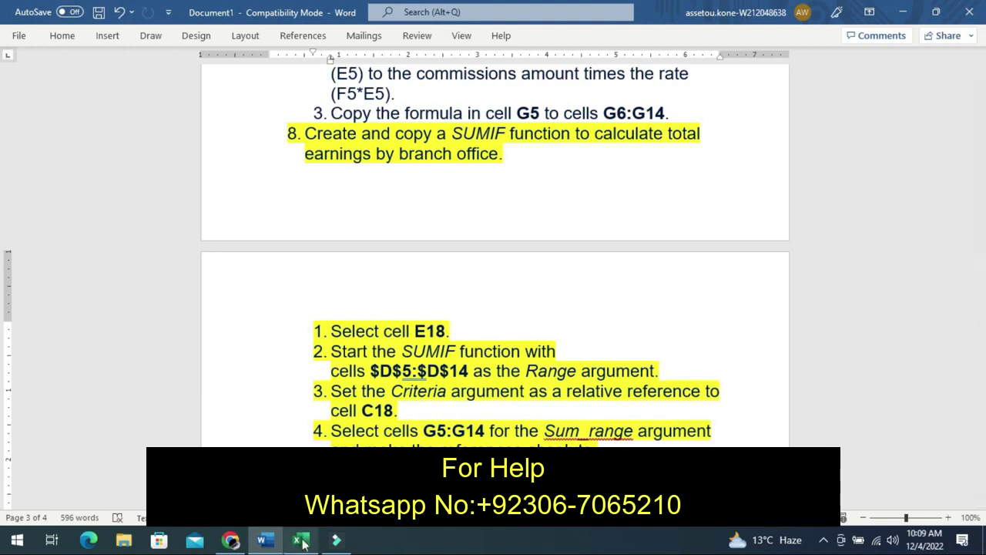
mouse_move(304, 544)
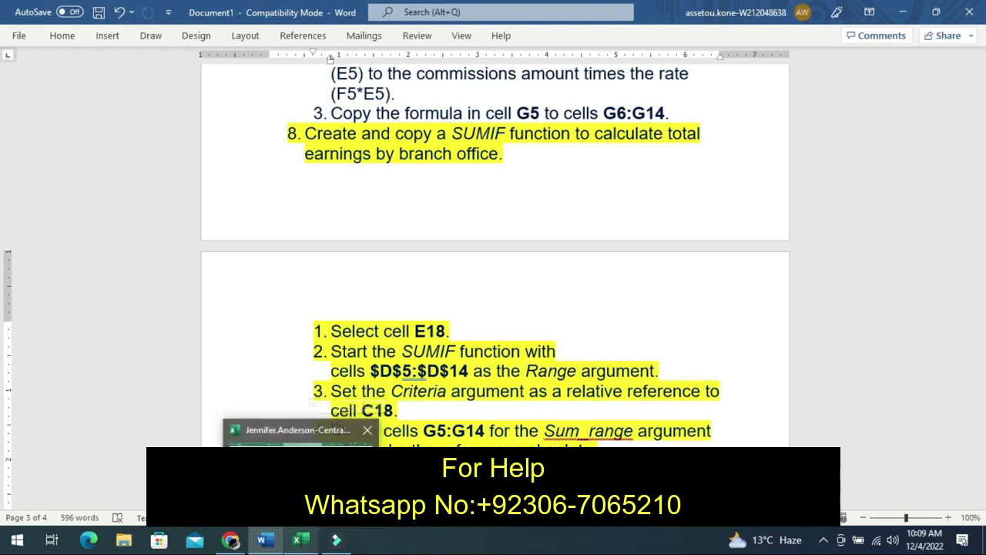
left_click(296, 437)
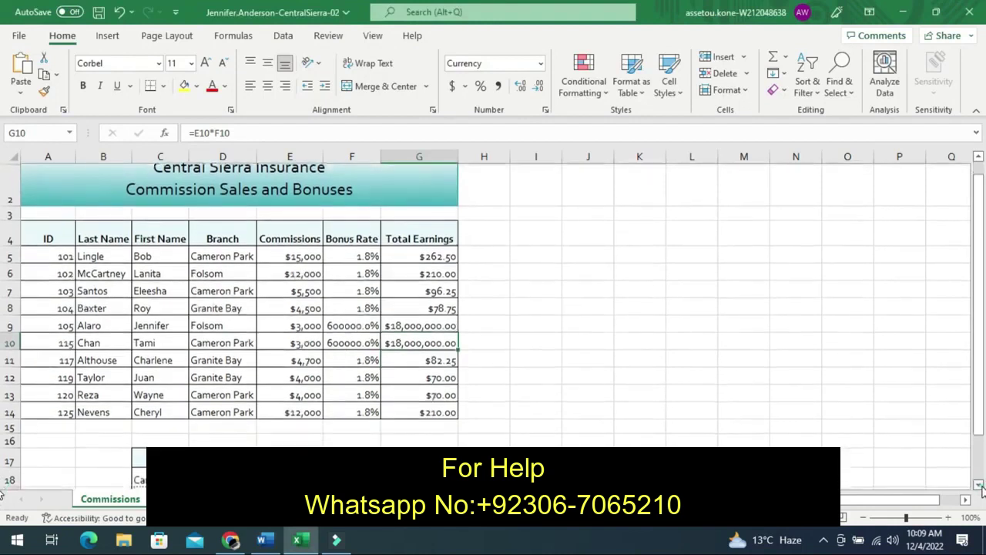
In E18 beside Cameron Park, begin the formula =SUMIF(D5 using AutoComplete
left_click(978, 485)
left_click(979, 486)
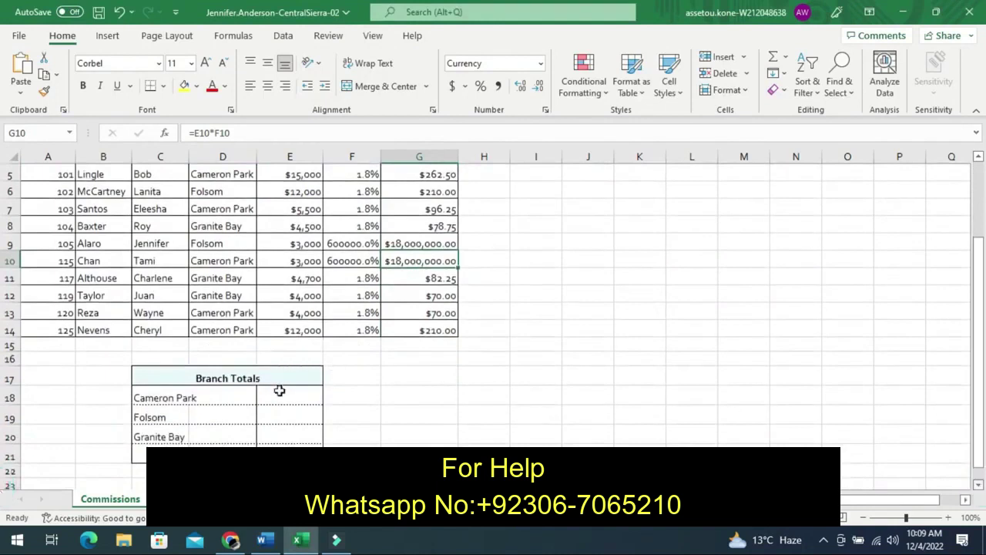
left_click(279, 391)
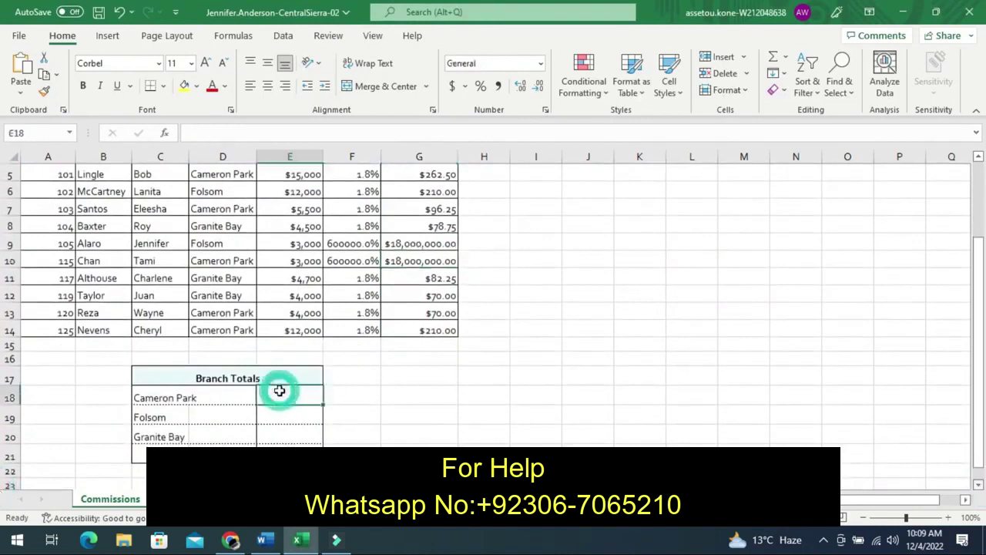
type("=")
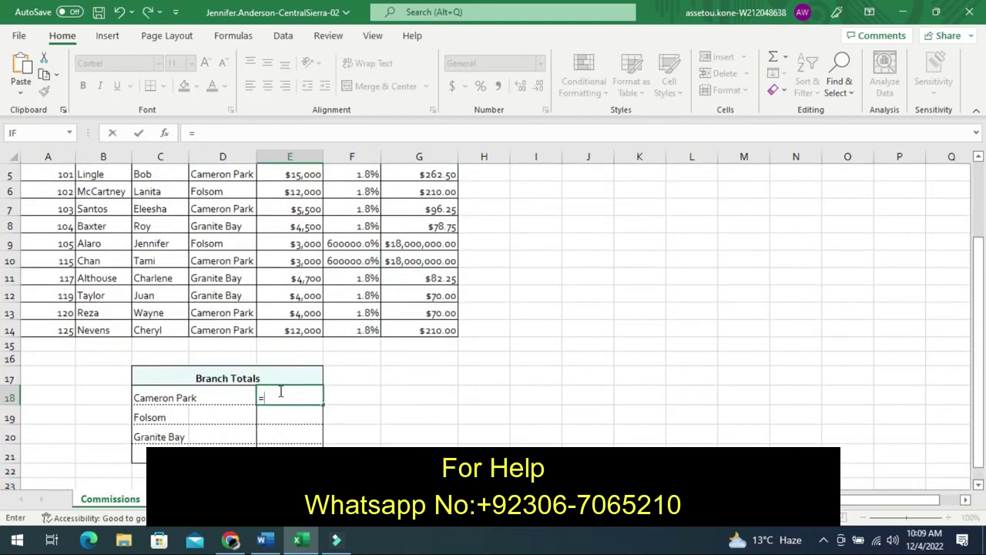
type("S")
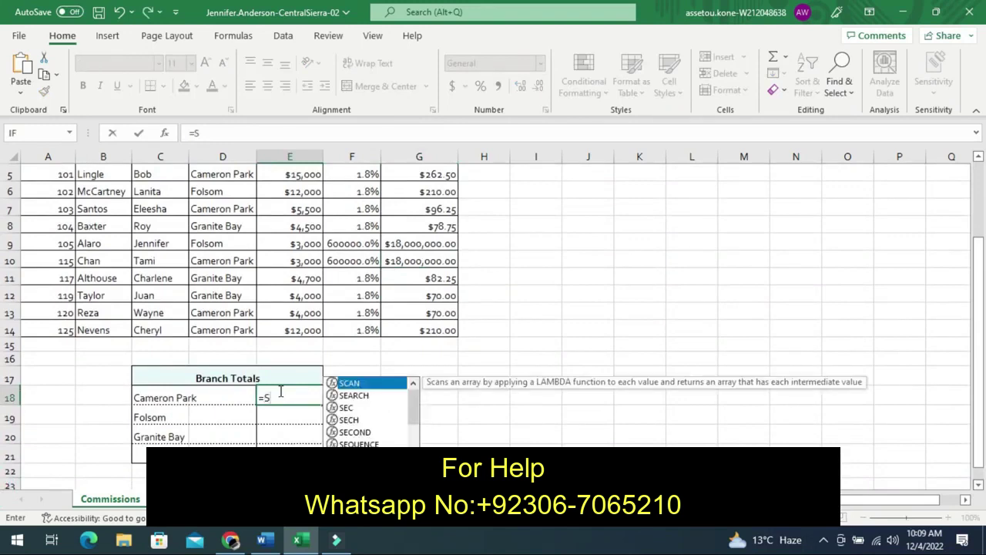
type("u")
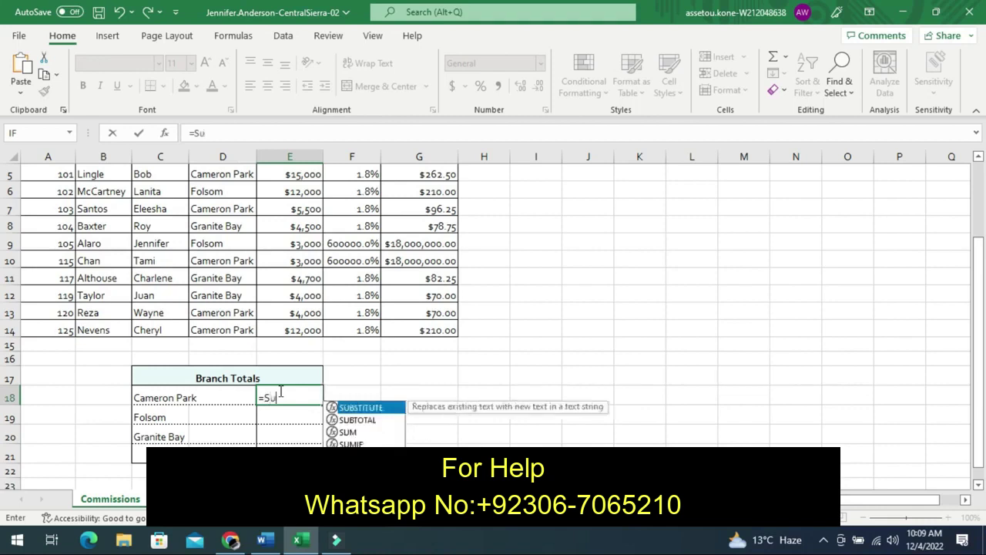
type("m")
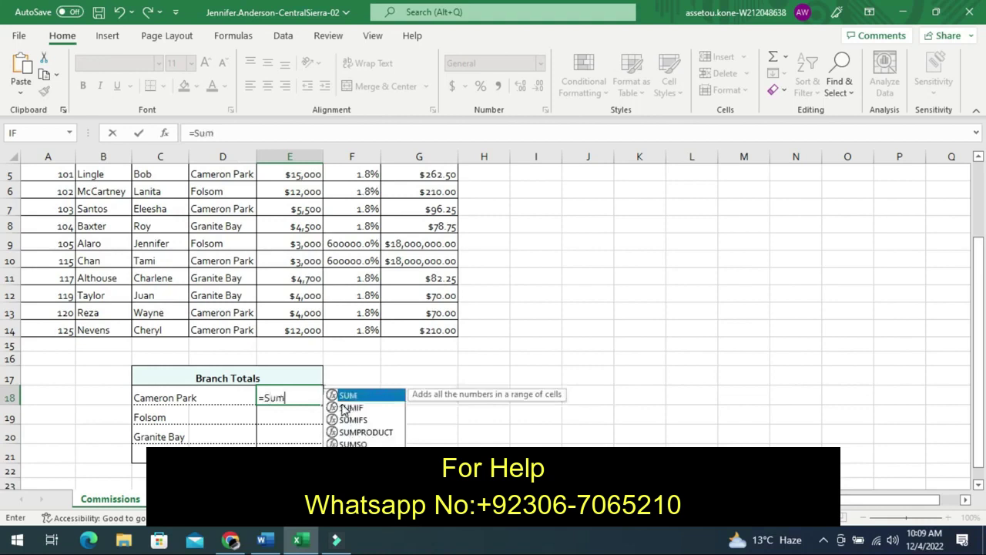
double_click(348, 407)
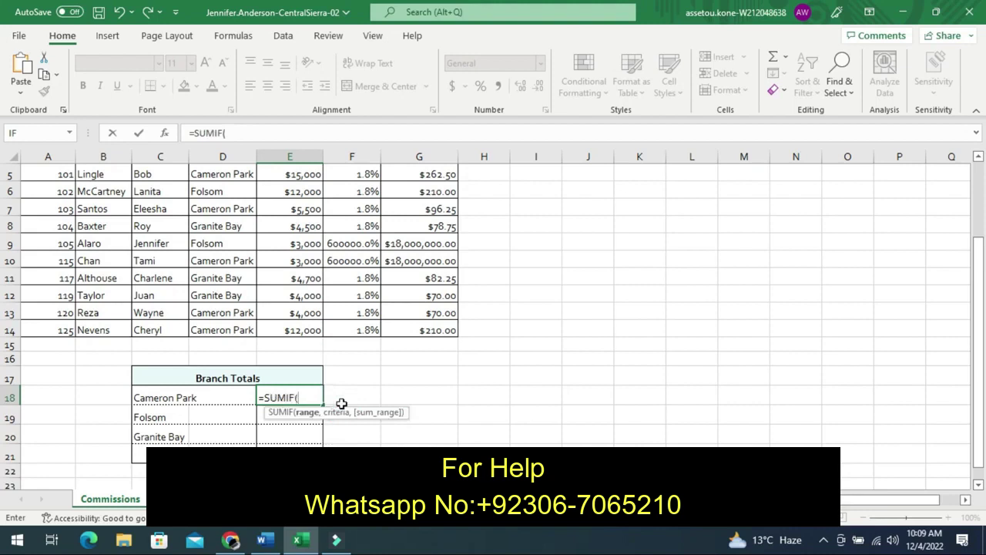
type("D")
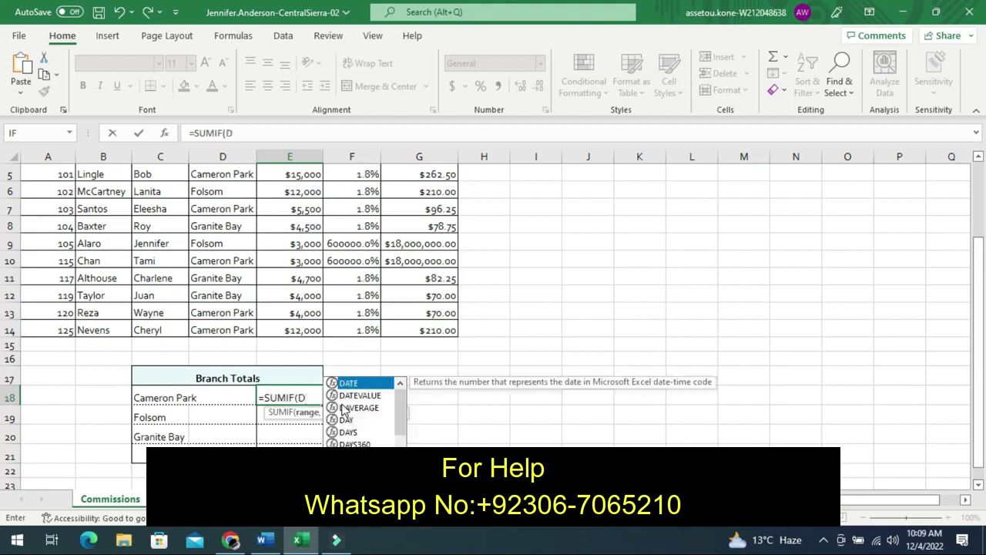
type("5")
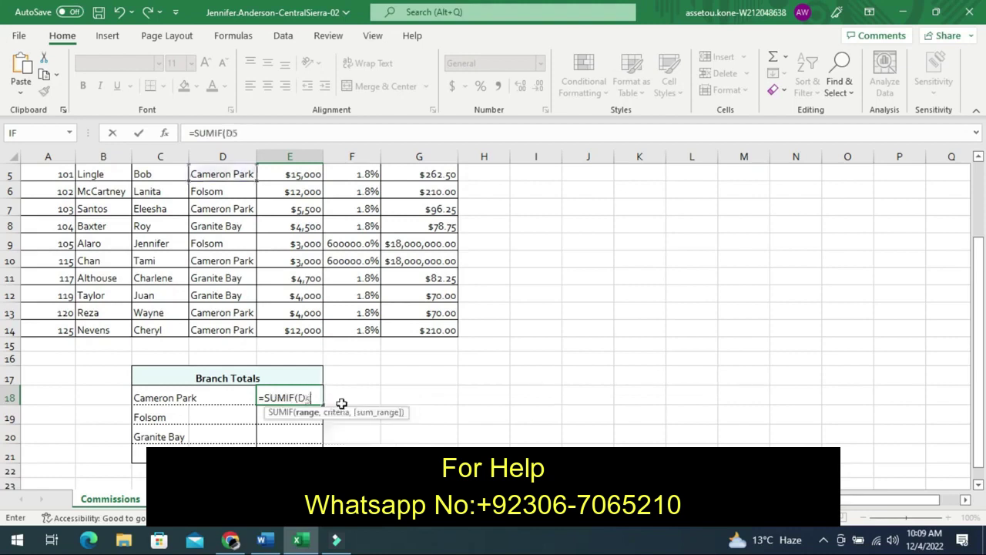
Make the SUMIF range absolute as $D$5:$D$14 and enter C5 as the criteria
key("F4")
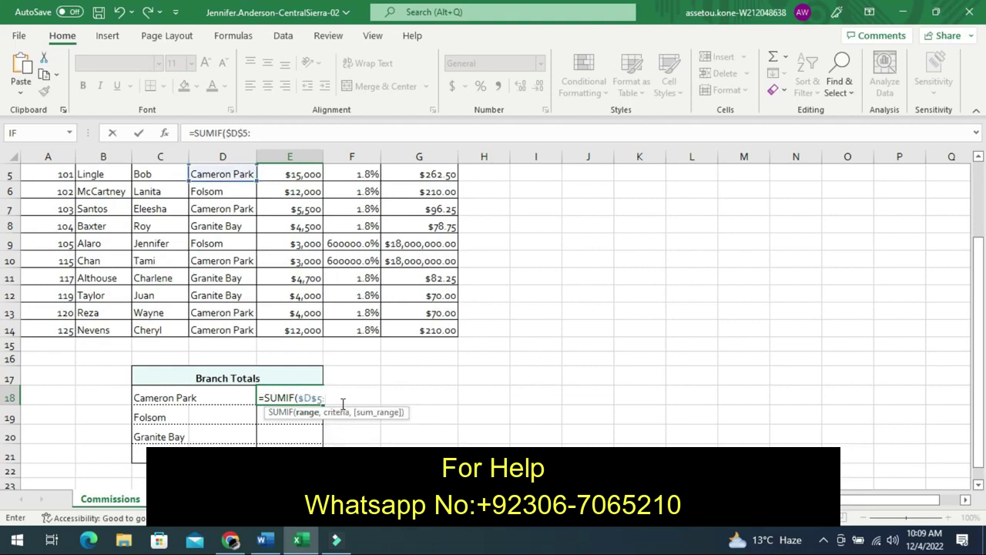
type("D")
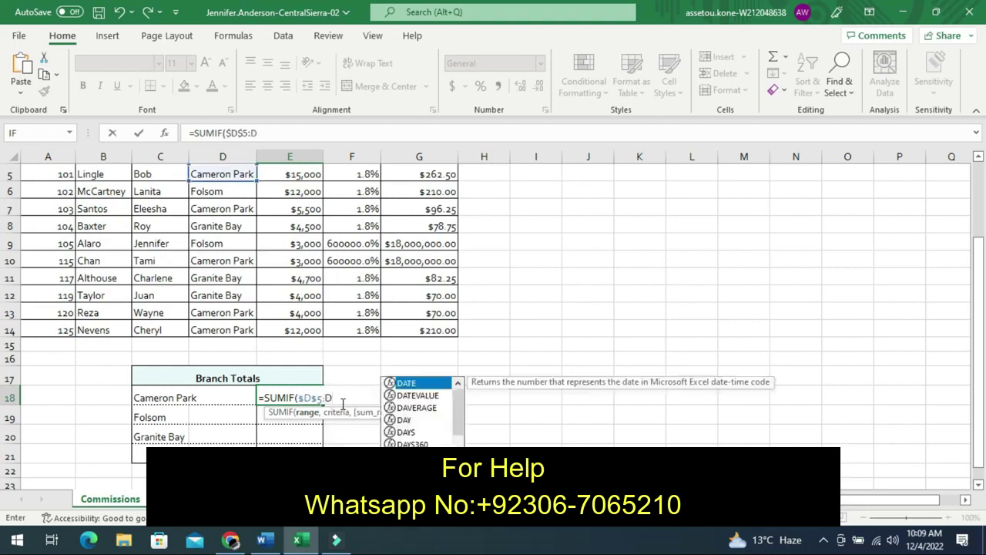
type("1")
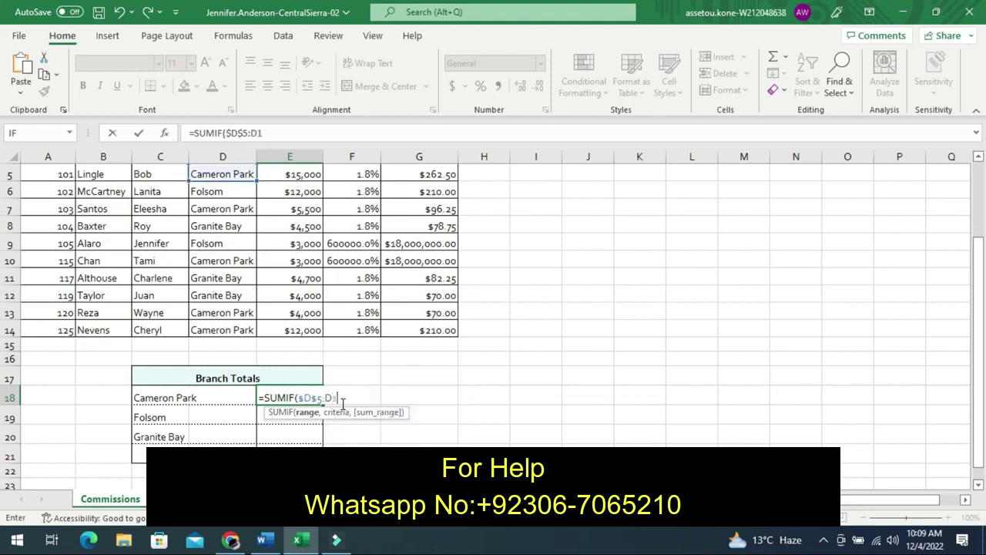
type("4")
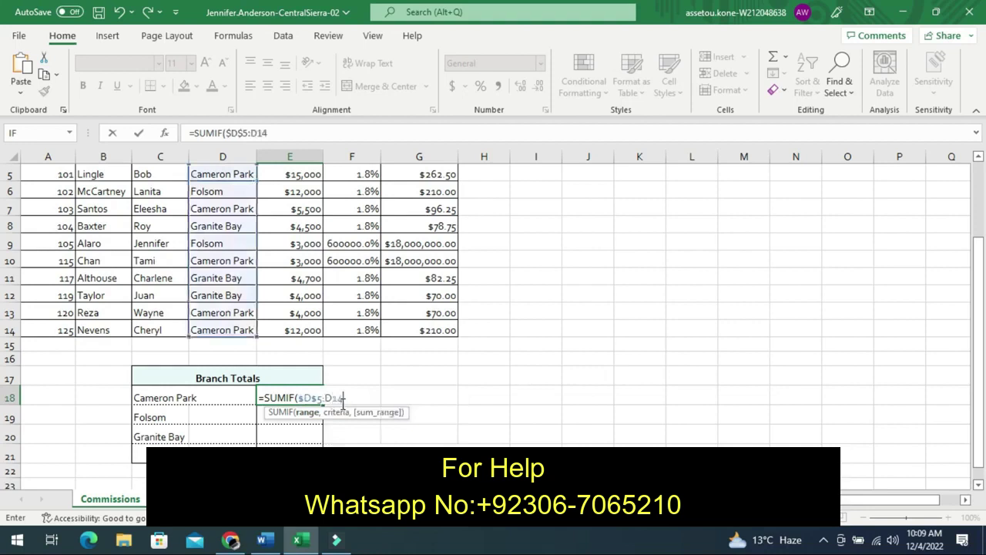
key("F4")
type("$D$14,")
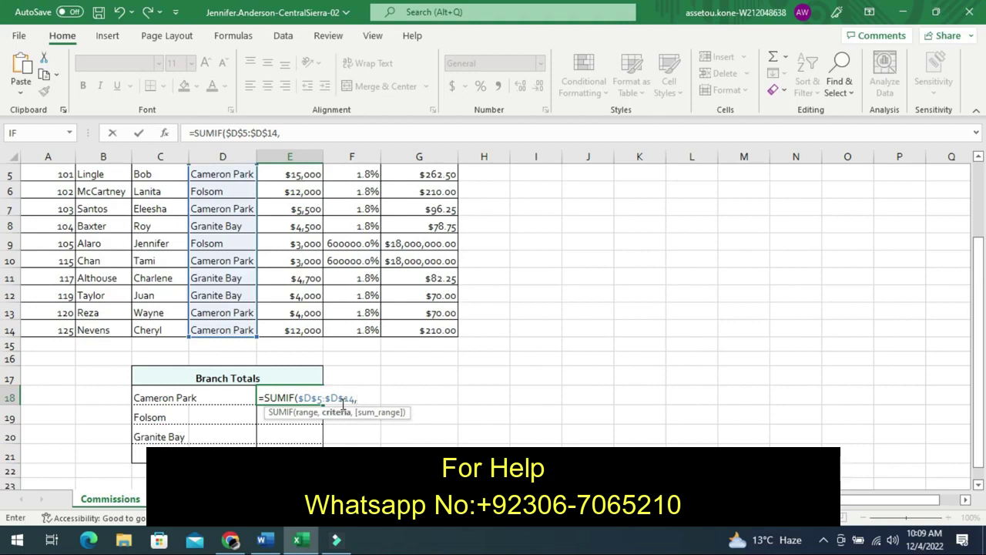
type("C")
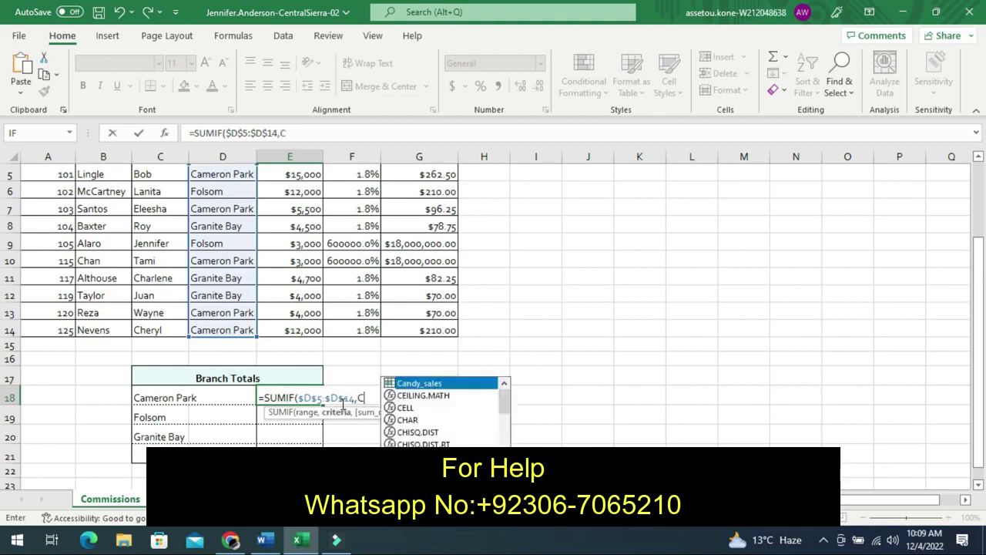
type("5")
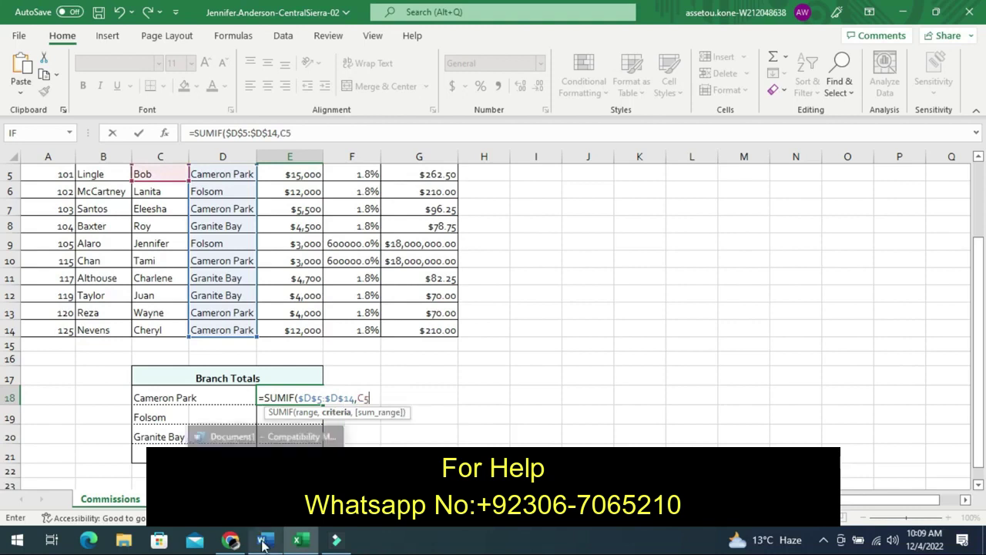
left_click(263, 543)
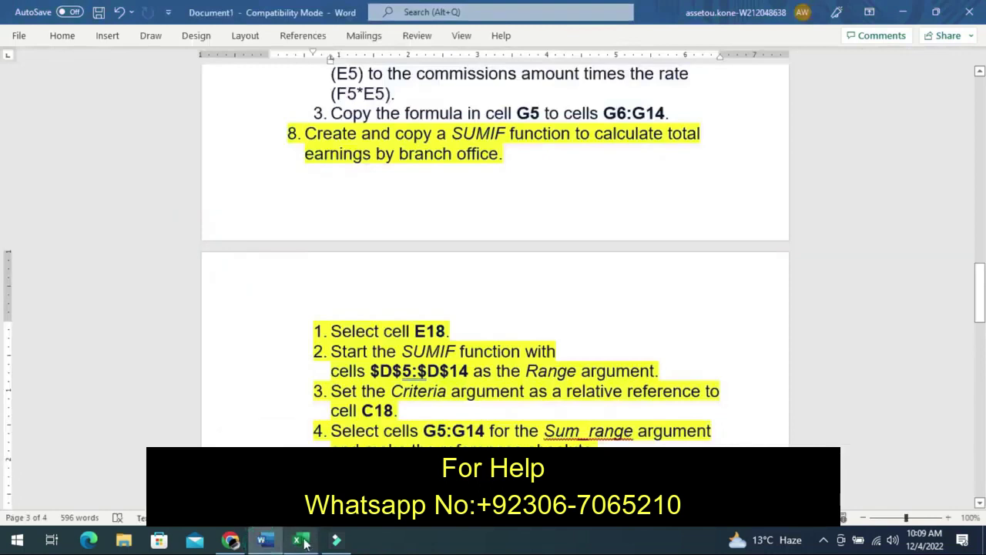
mouse_move(304, 542)
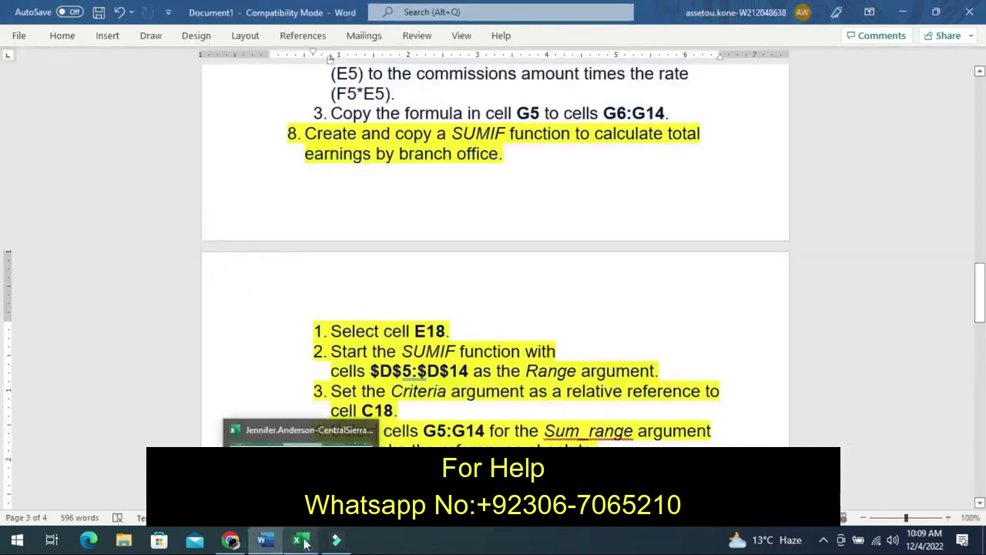
left_click(301, 541)
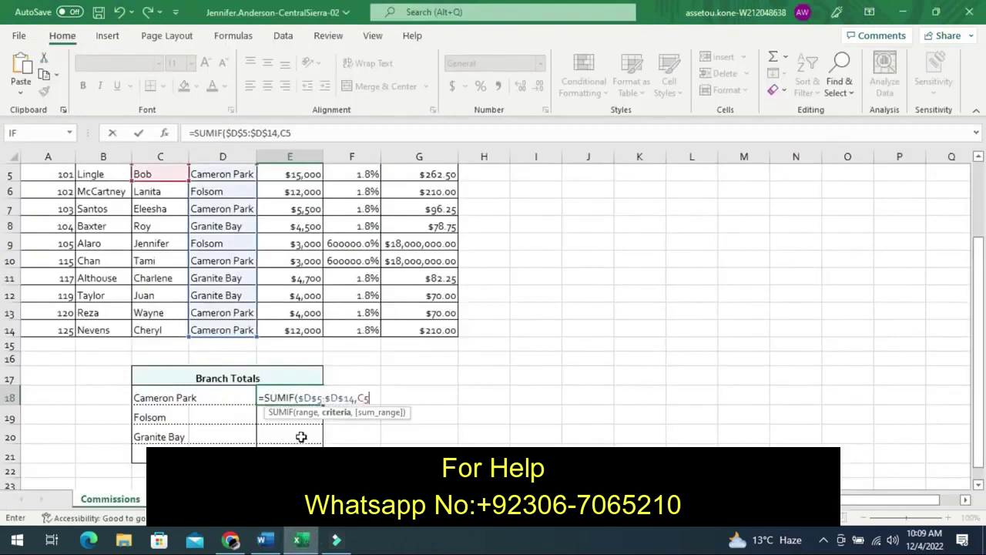
Change the E18 criteria from C5 to C18, followed by a comma for the sum range
key("BackSpace")
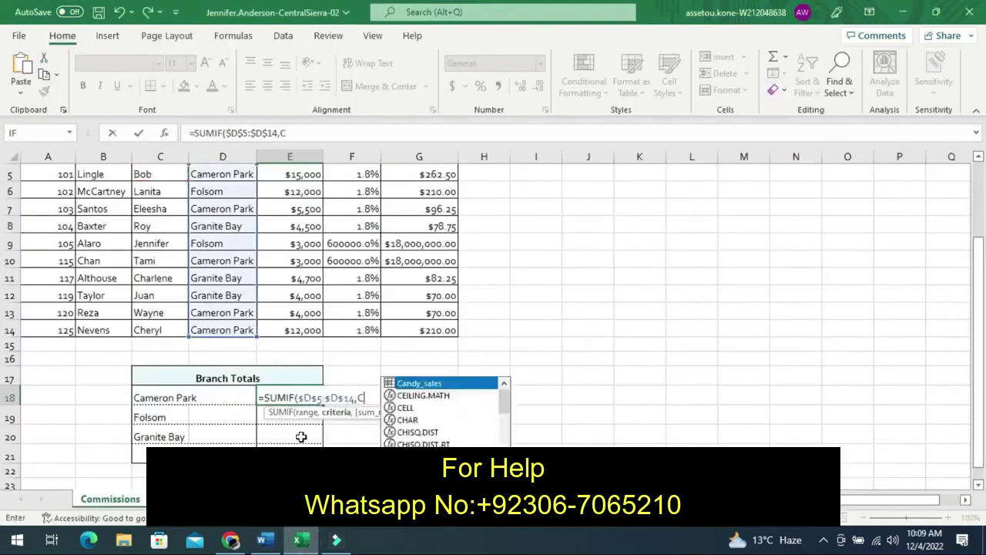
type("1")
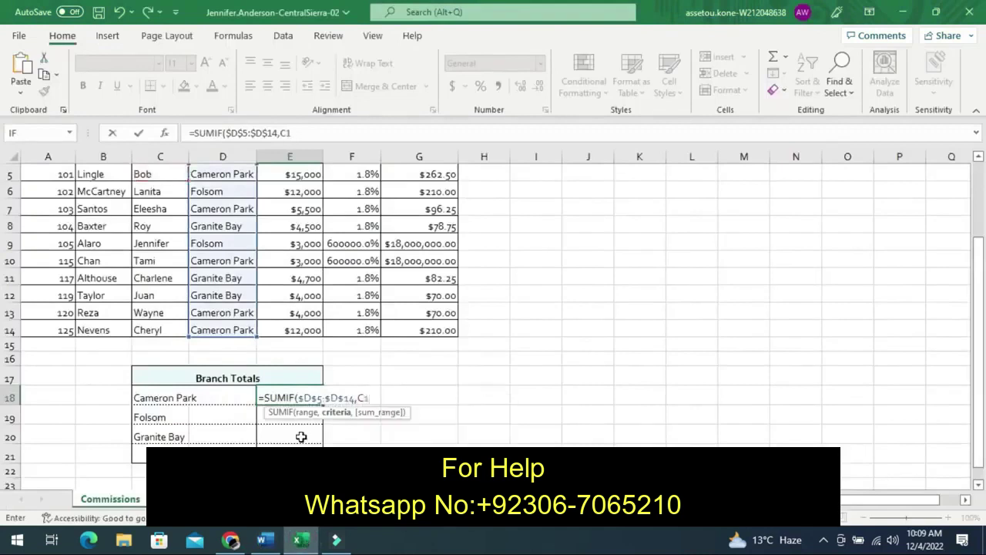
type("8")
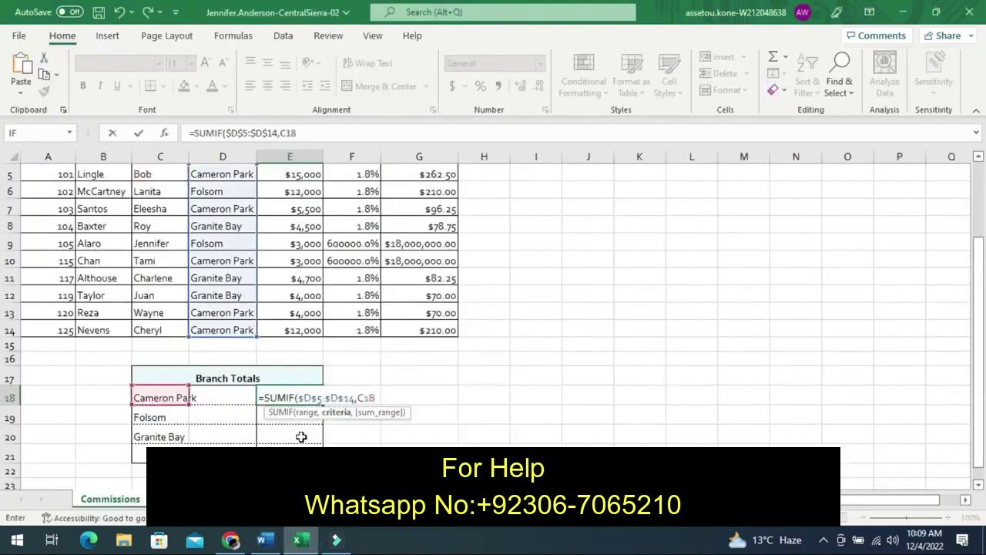
type(",")
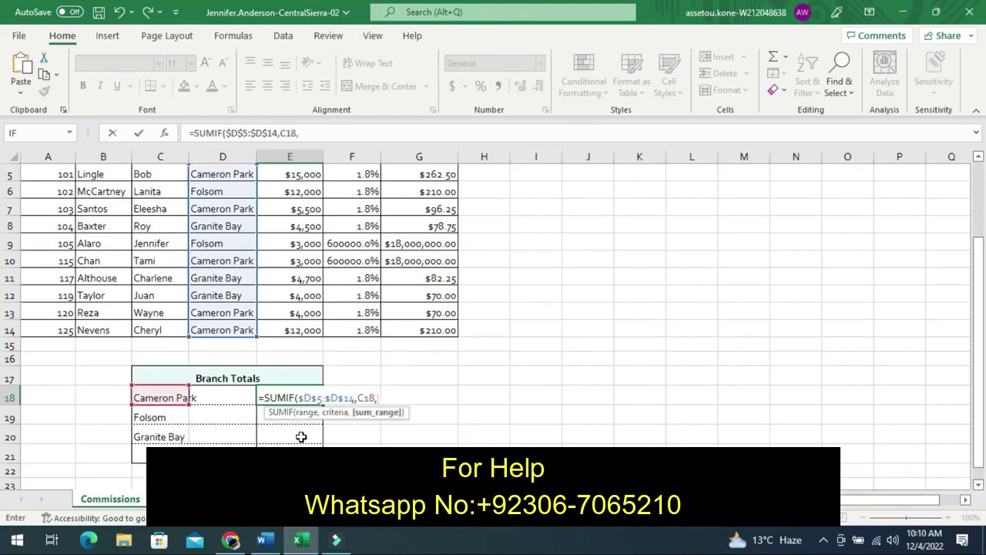
left_click(263, 543)
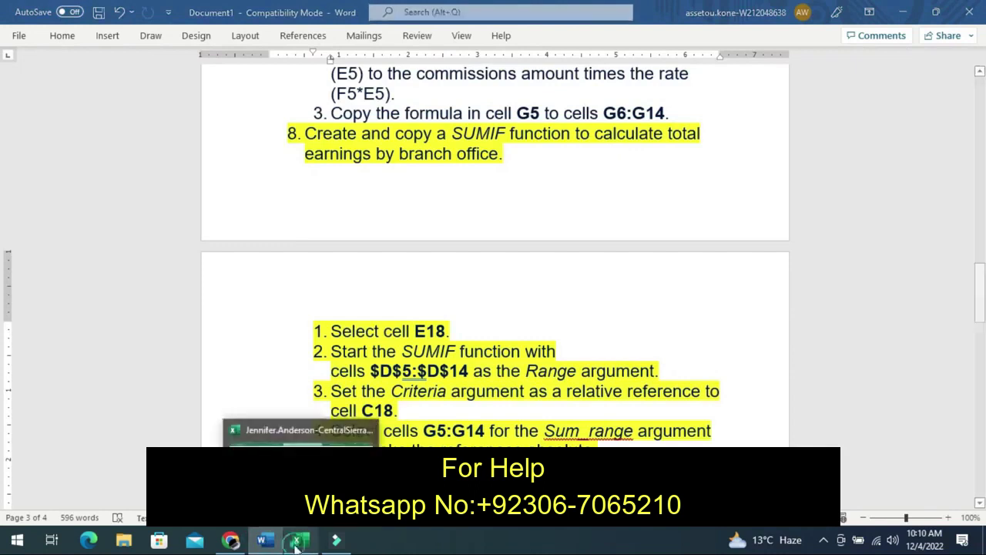
left_click(297, 544)
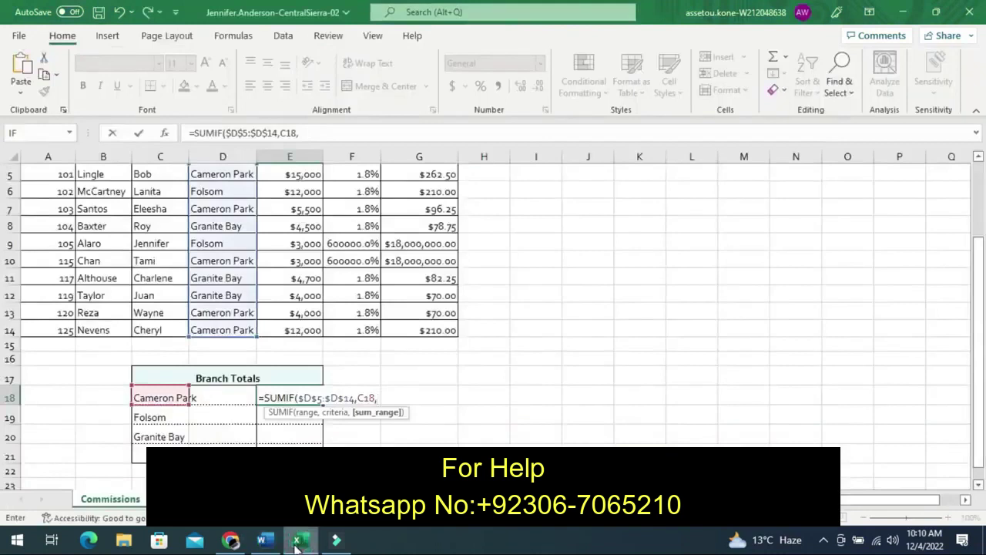
Complete E18 as =SUMIF($D$5:$D$14,C18,G5:G14), returning 18000638.8
type("g")
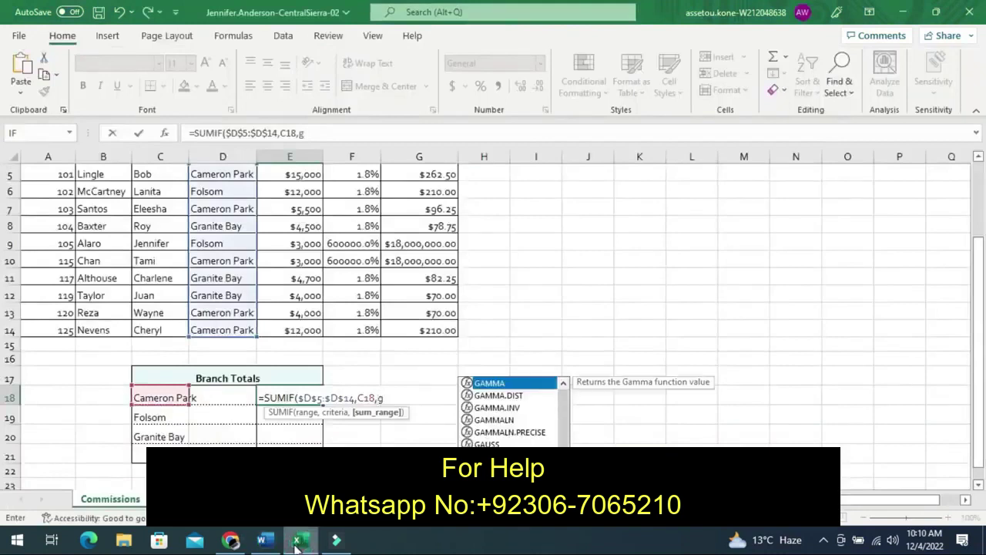
key("BackSpace")
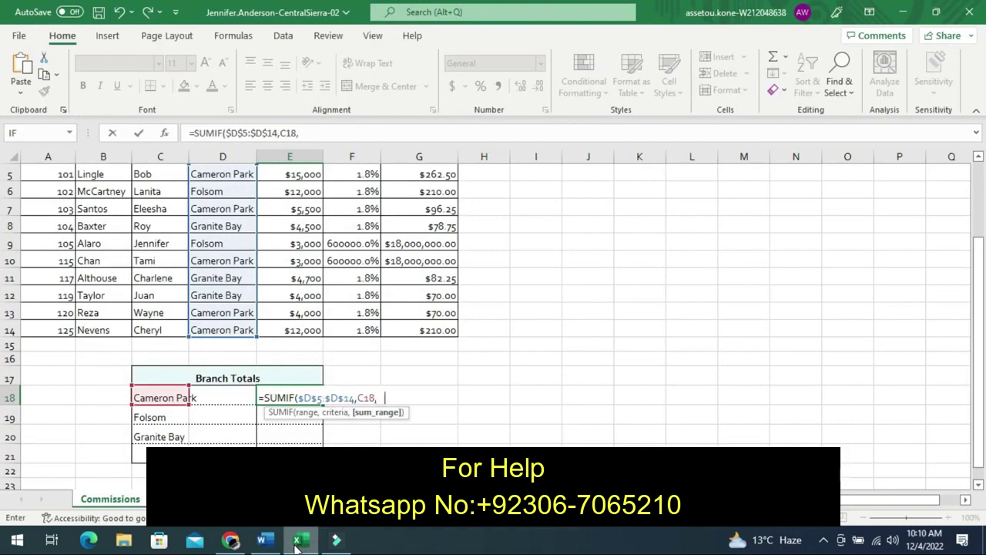
type("G")
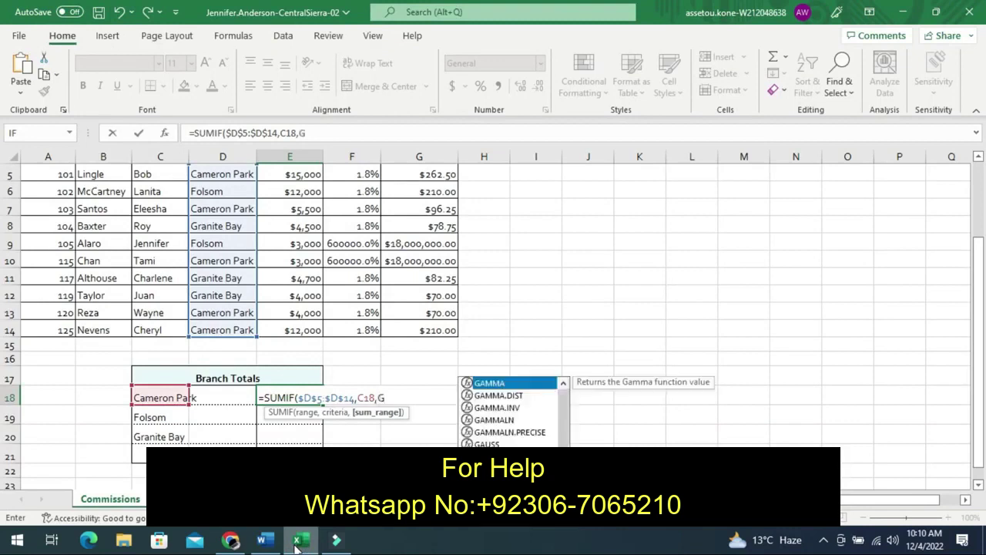
type("5")
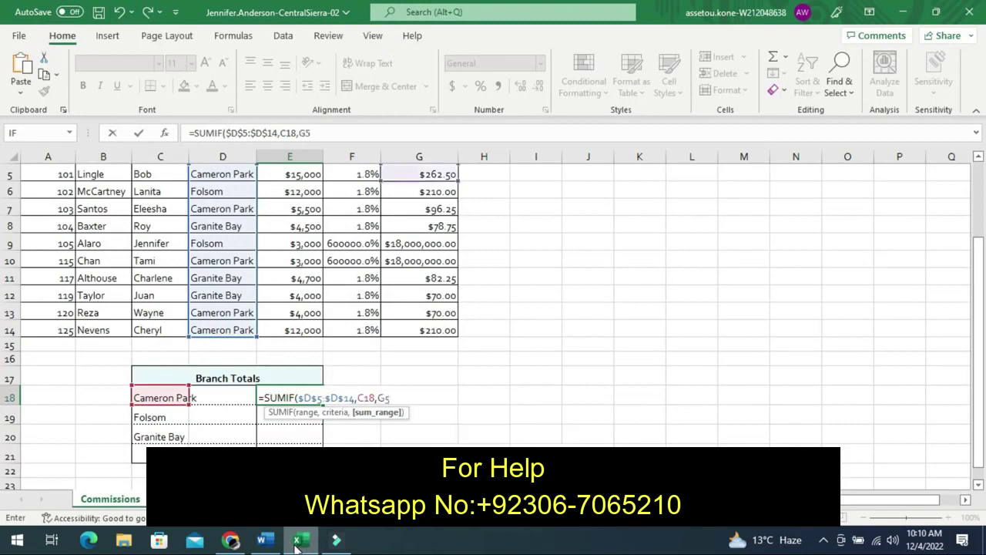
type(":")
type("G")
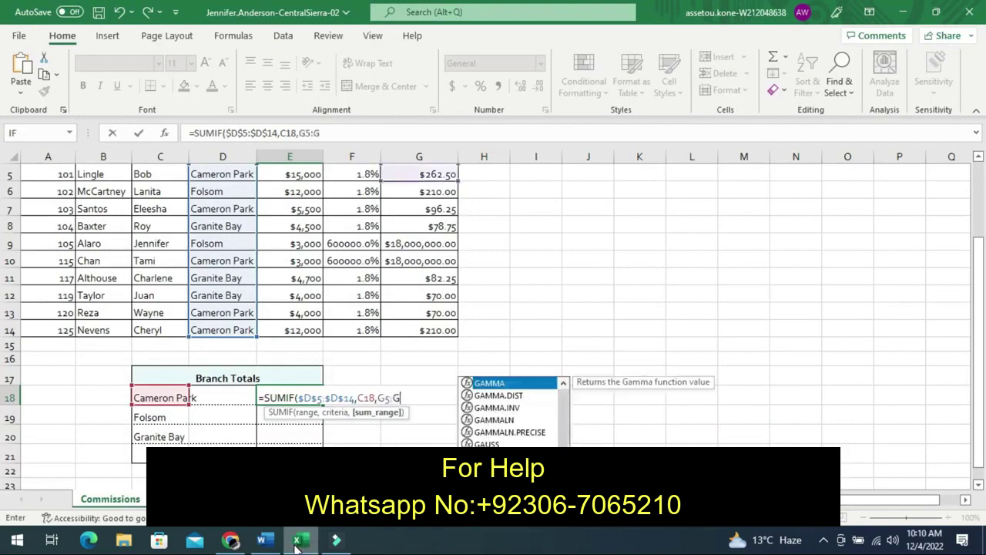
type("1")
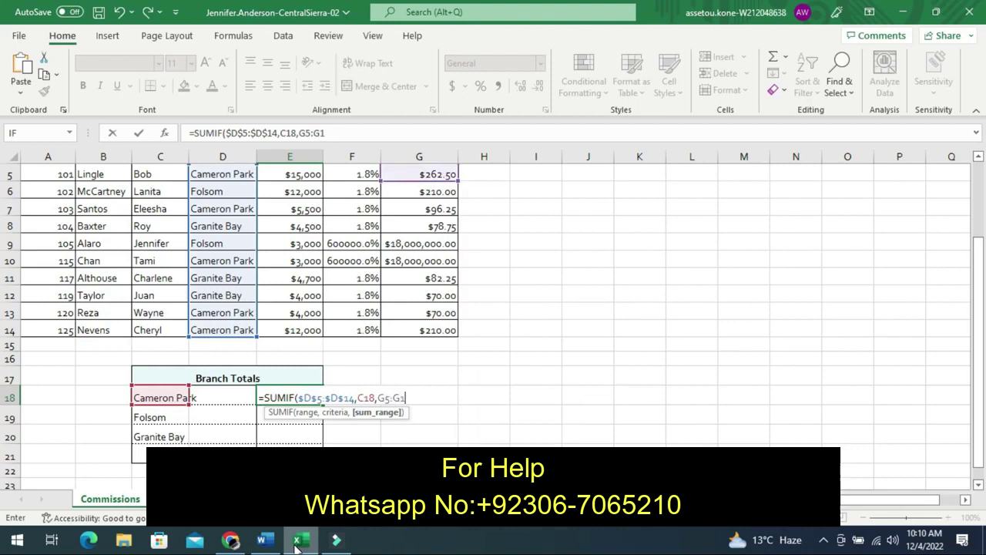
type("4")
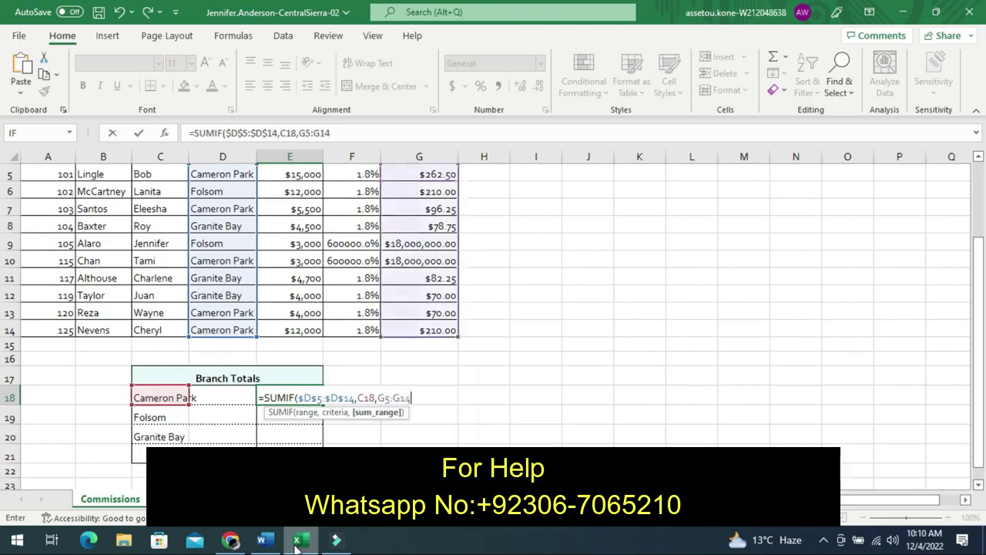
key("Return")
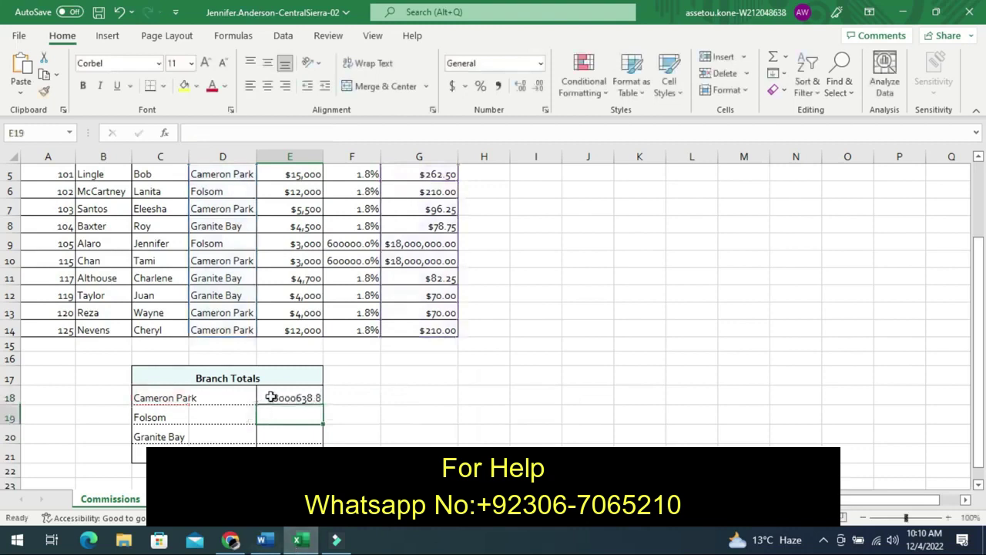
Fill E18's SUMIF down to Folsom (18000096.3) and Granite Bay (18000280), then check E21
left_click(273, 396)
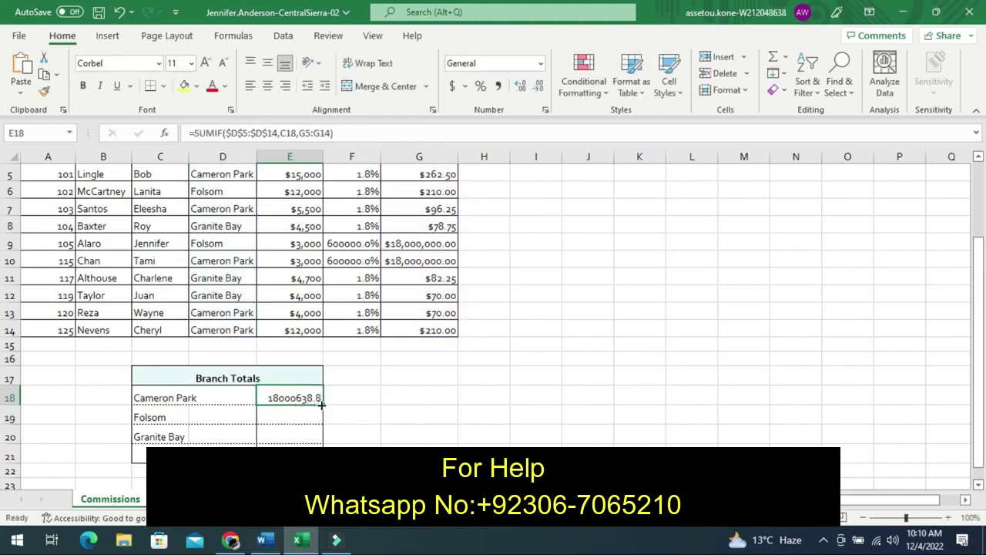
double_click(321, 404)
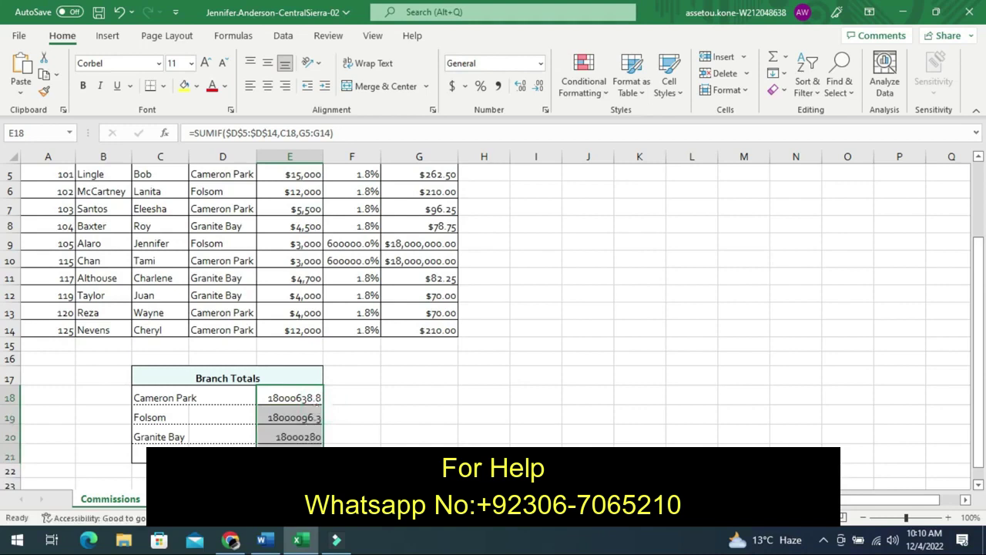
left_click(290, 454)
double_click(290, 454)
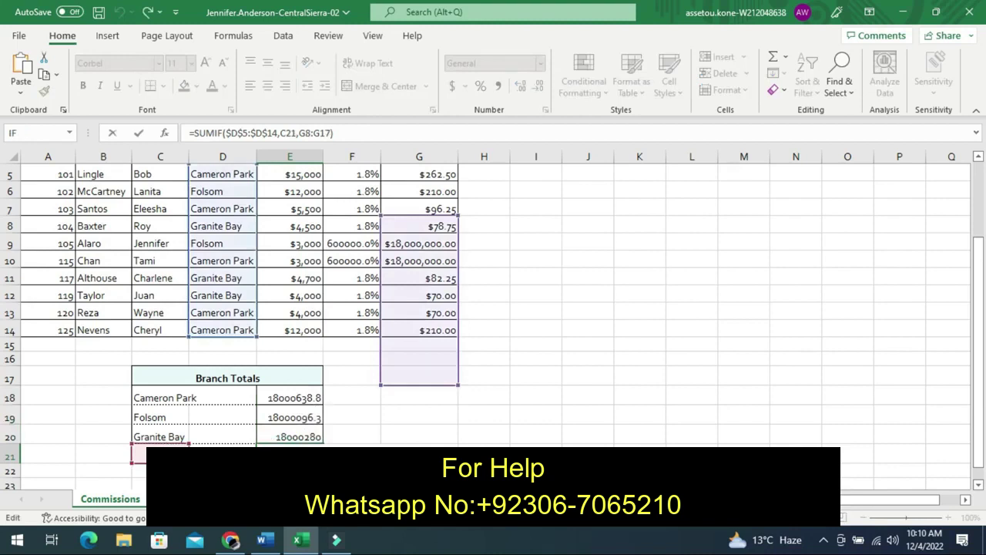
key("Return")
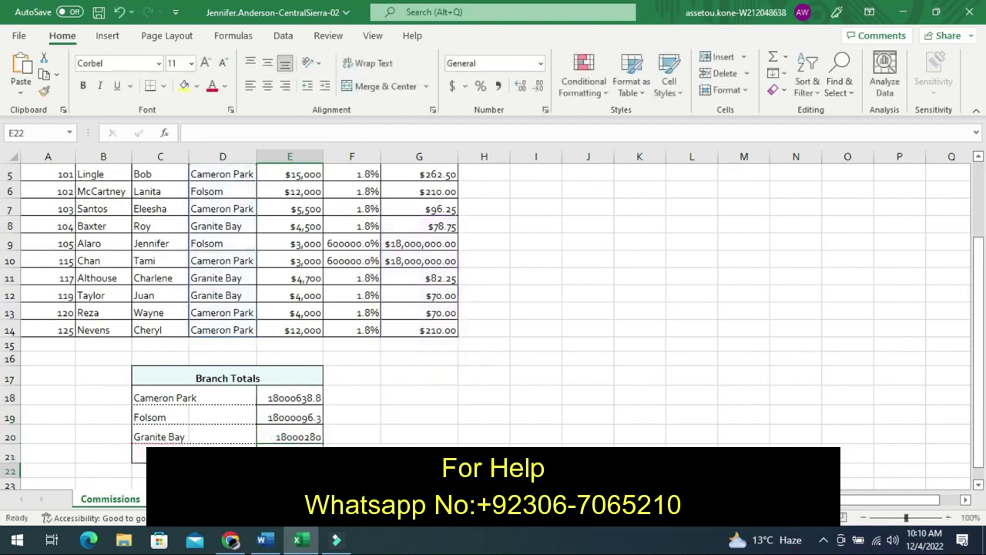
Return to the Word instructions document to read step 8's SUMIF task and substeps
left_click(264, 541)
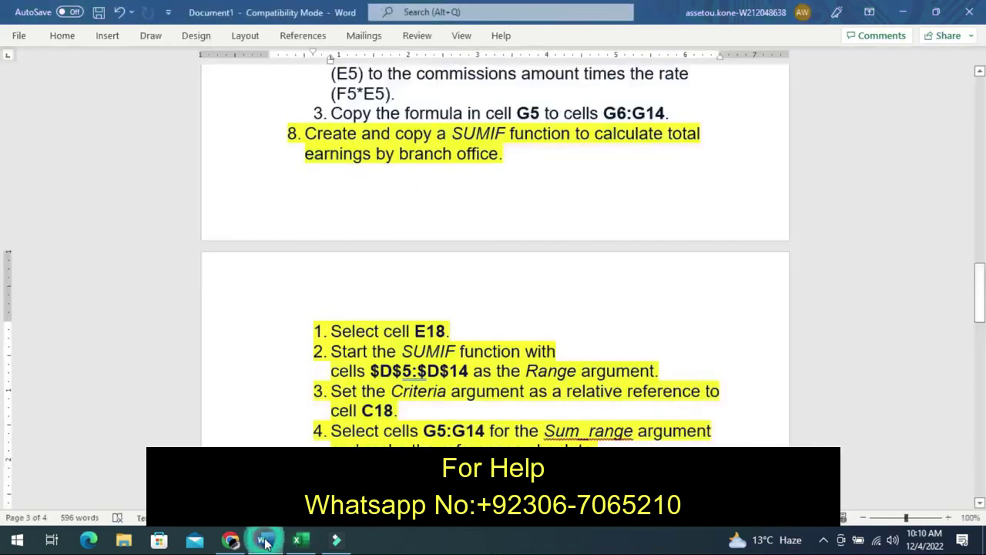